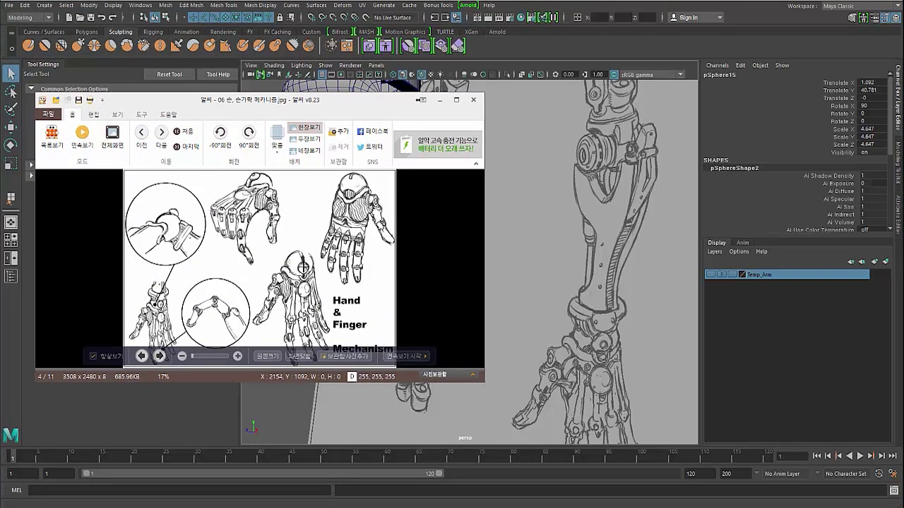
Put the hand reference image away and delete alternate edge loops across the half-dome shell below the elbow joint to thin its mesh
drag(259, 104, 0, 7)
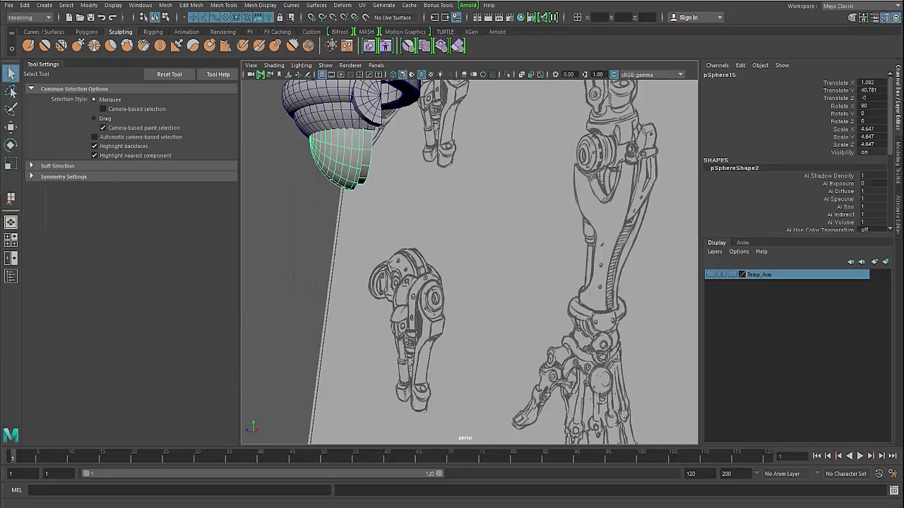
alt+drag(272, 168, 375, 204)
right_drag(348, 203, 346, 172)
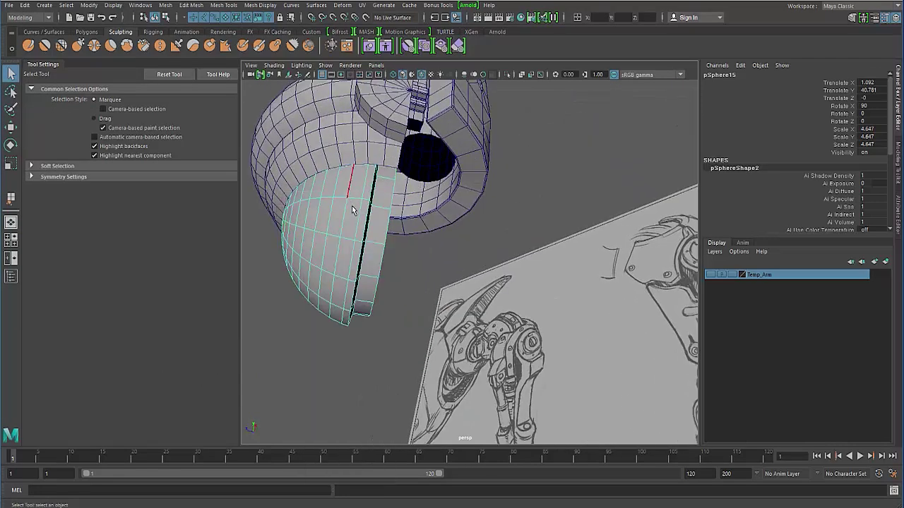
mouse_move(351, 221)
alt+mouse_down()
mouse_move(314, 196)
mouse_move(329, 223)
mouse_move(338, 204)
mouse_move(327, 212)
mouse_move(335, 227)
alt+mouse_up()
click(365, 205)
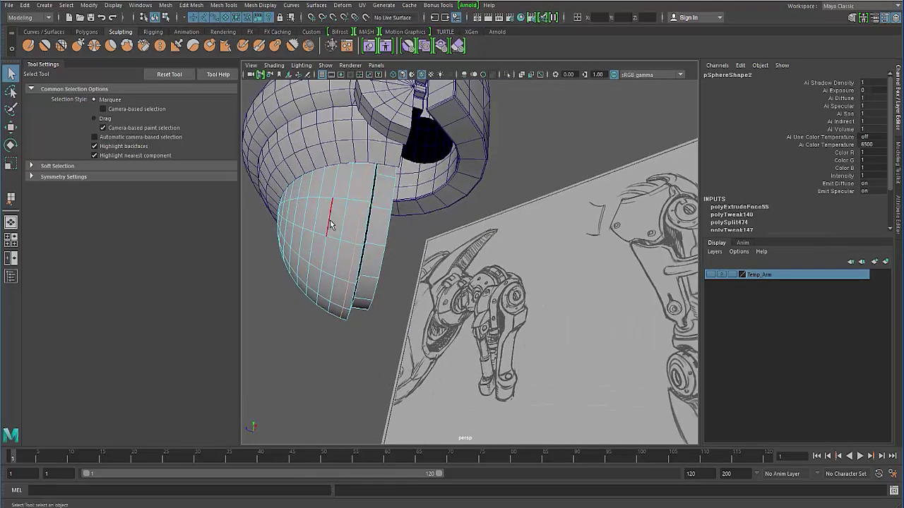
alt+drag(306, 226, 345, 203)
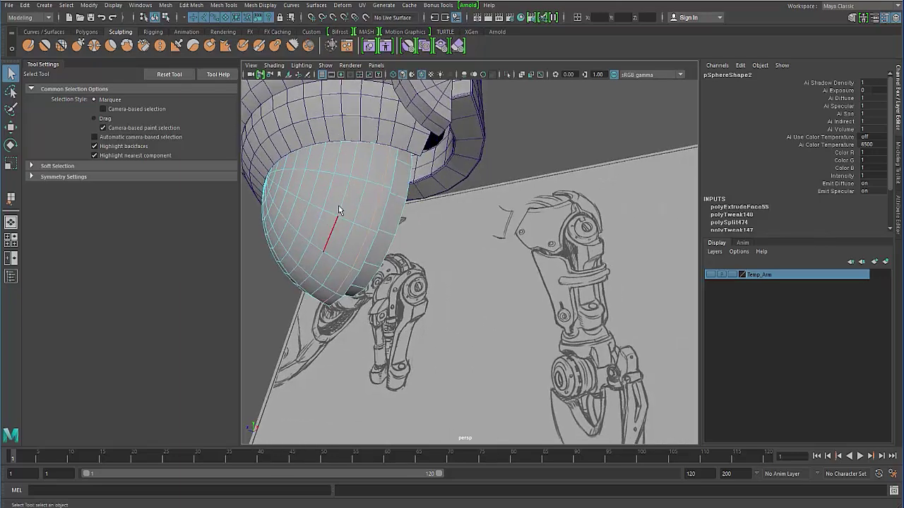
alt+drag(299, 230, 345, 214)
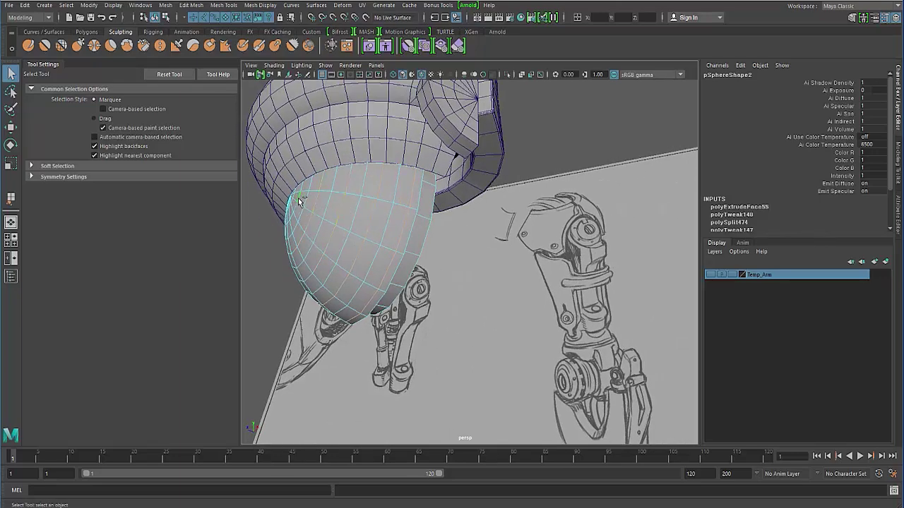
key(Delete)
key(w)
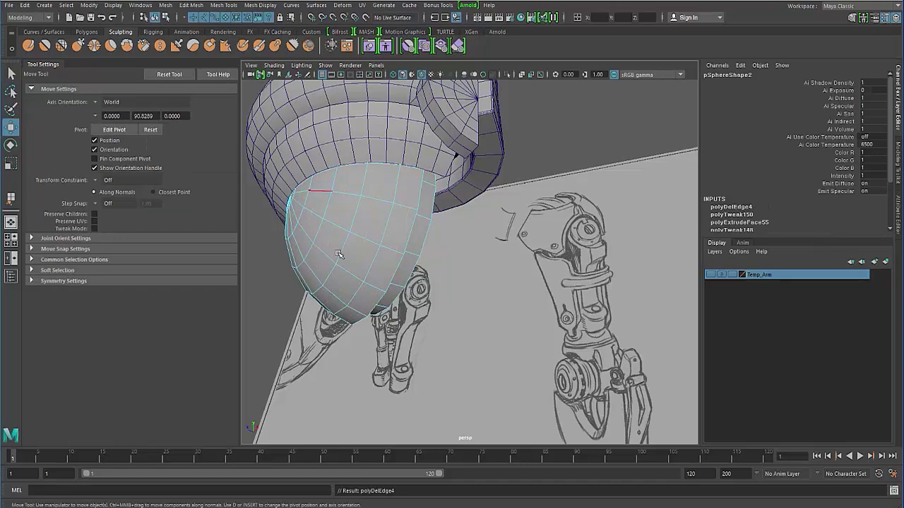
Preview the half-dome shell smoothed and examine its curvature and the flat disc on its inner side
alt+drag(357, 255, 299, 269)
key(3)
click(334, 255)
key(1)
alt+right_drag(299, 268, 333, 258)
alt+drag(335, 257, 374, 216)
double_click(459, 214)
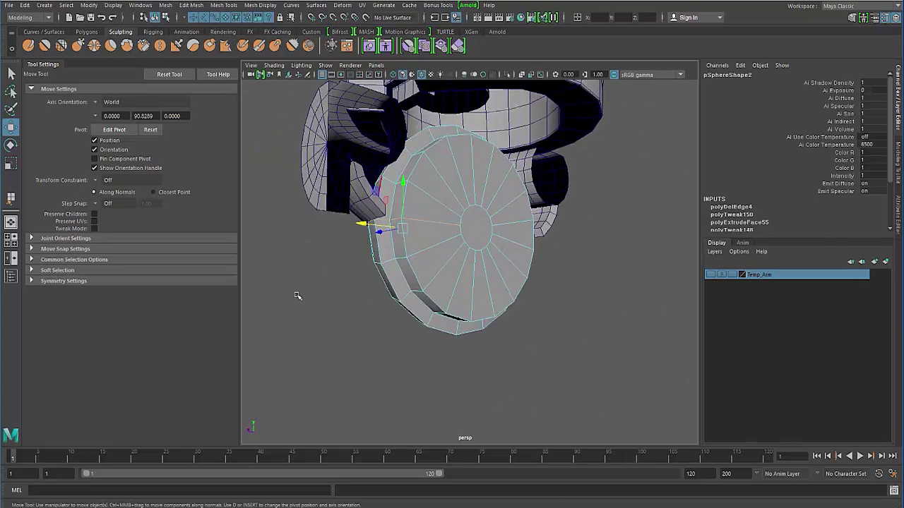
click(301, 258)
Create a polygon sphere and raise it along Y to about 38.34, level with the lower part of the dome's flat disc
click(44, 5)
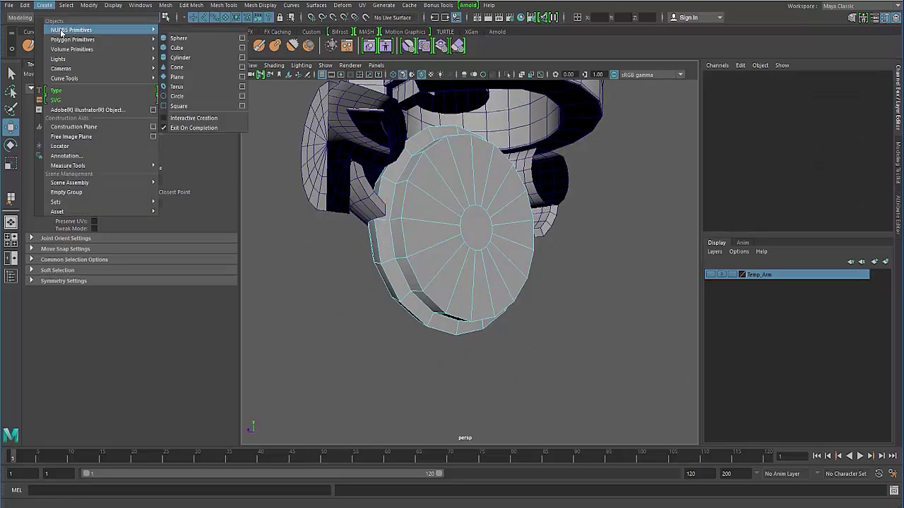
mouse_move(99, 39)
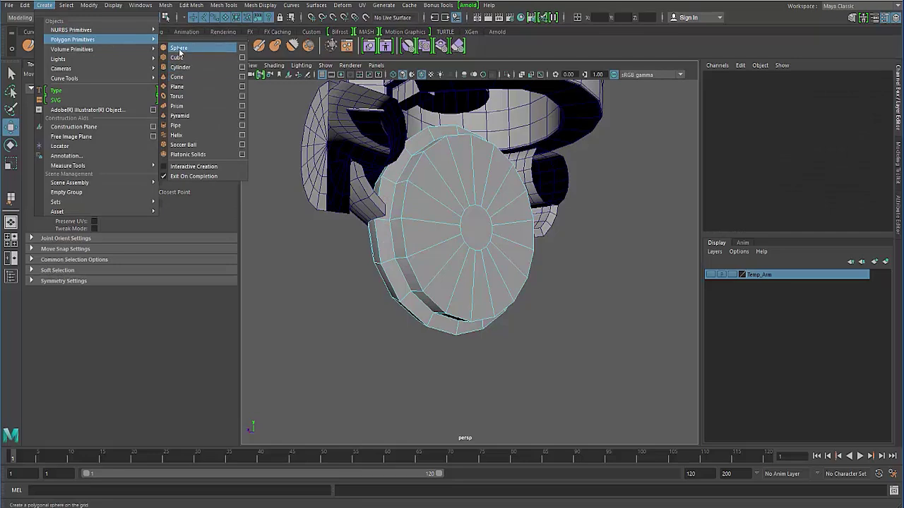
click(179, 48)
key(f)
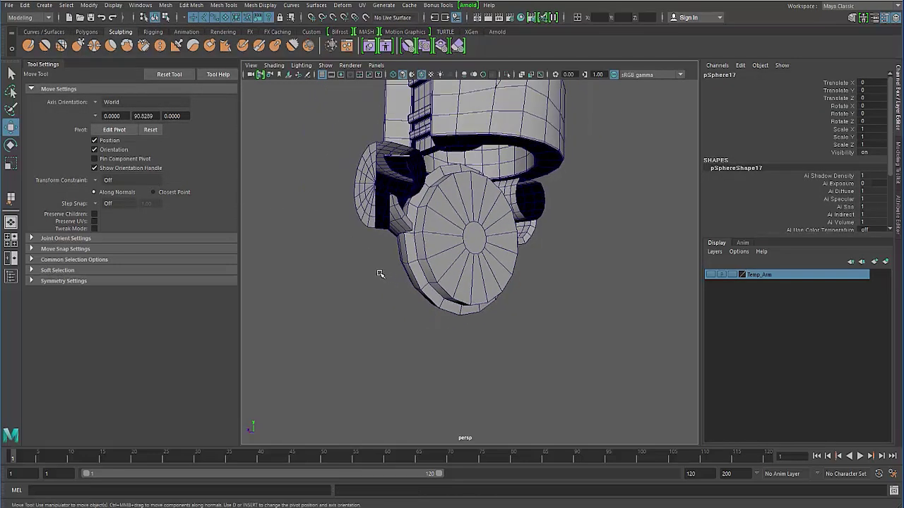
drag(476, 353, 460, 144)
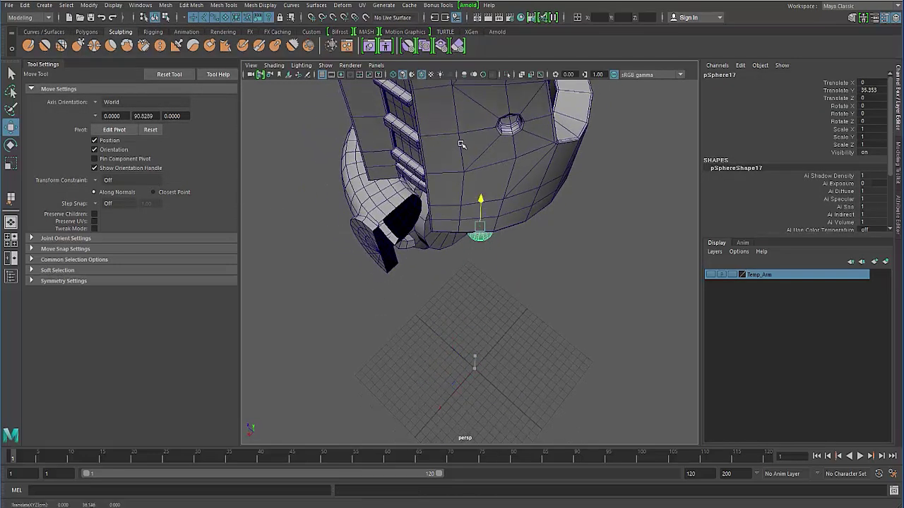
mouse_move(434, 212)
alt+mouse_down()
mouse_move(402, 187)
mouse_move(445, 201)
alt+mouse_up()
key(g)
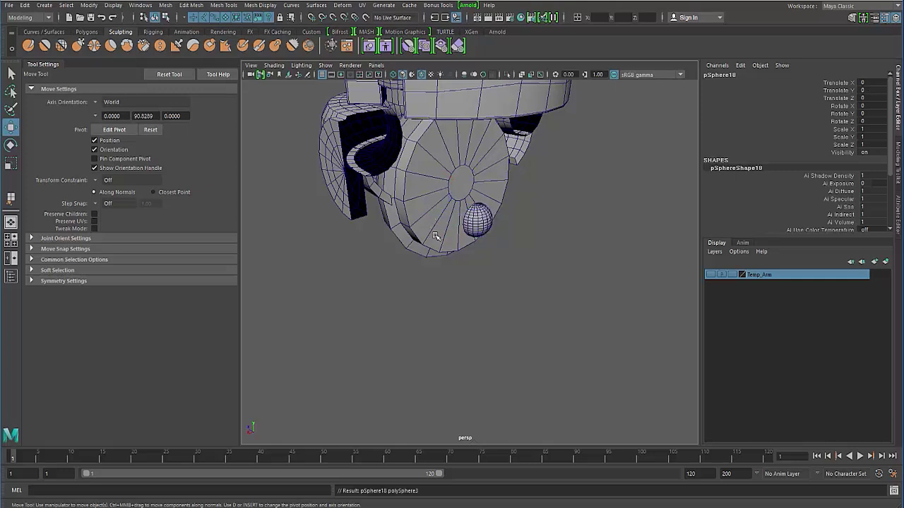
Scale the new sphere uniformly to about 1.705 and place it at the disc's rim, at about X 5.042, Y 40.781
click(473, 224)
key(r)
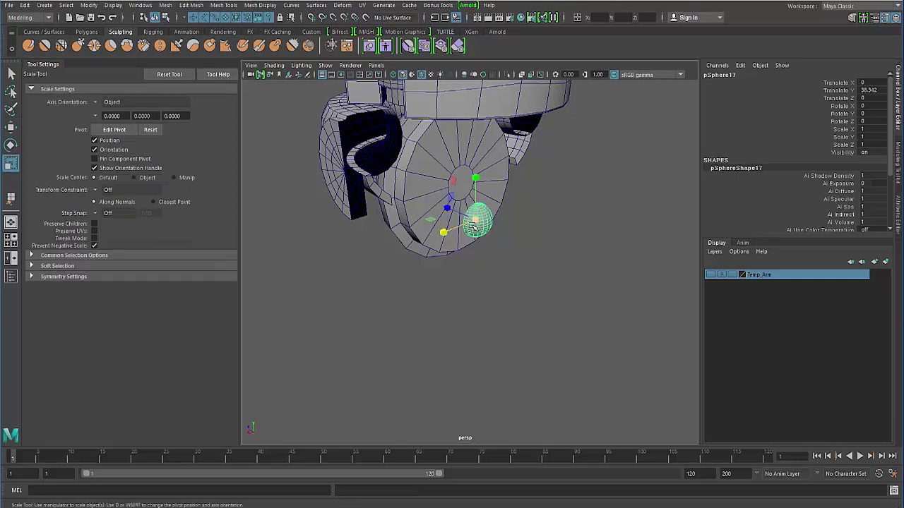
drag(477, 219, 499, 221)
key(w)
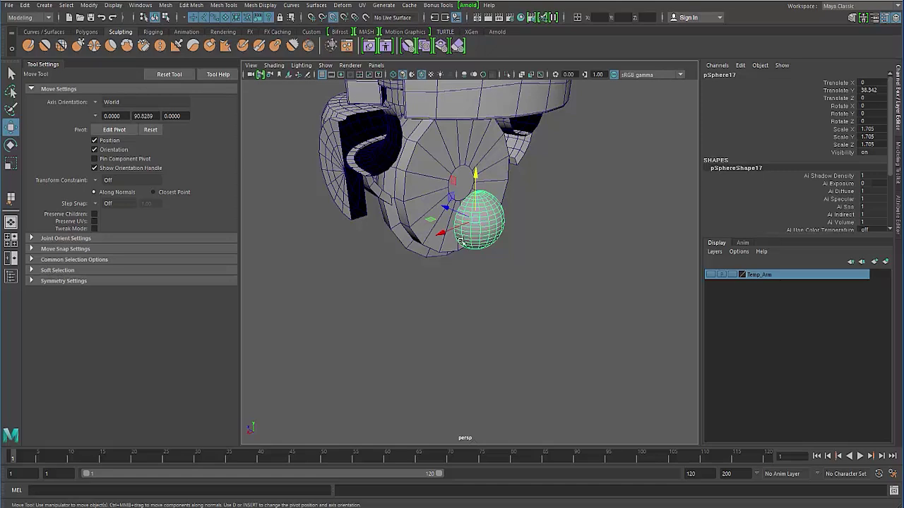
drag(446, 206, 403, 209)
click(477, 133)
click(388, 211)
alt+drag(343, 219, 370, 234)
Set the sphere's Z rotation to 90 degrees
key(e)
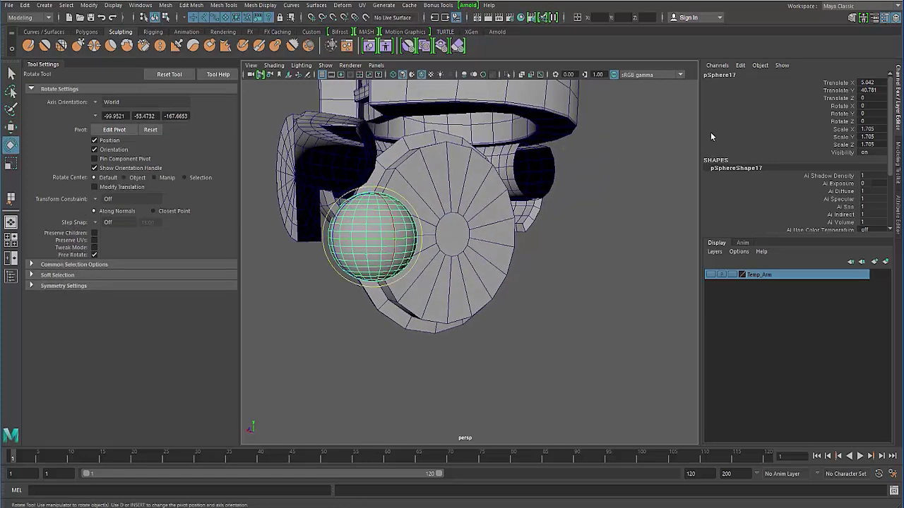
double_click(866, 120)
key(Return)
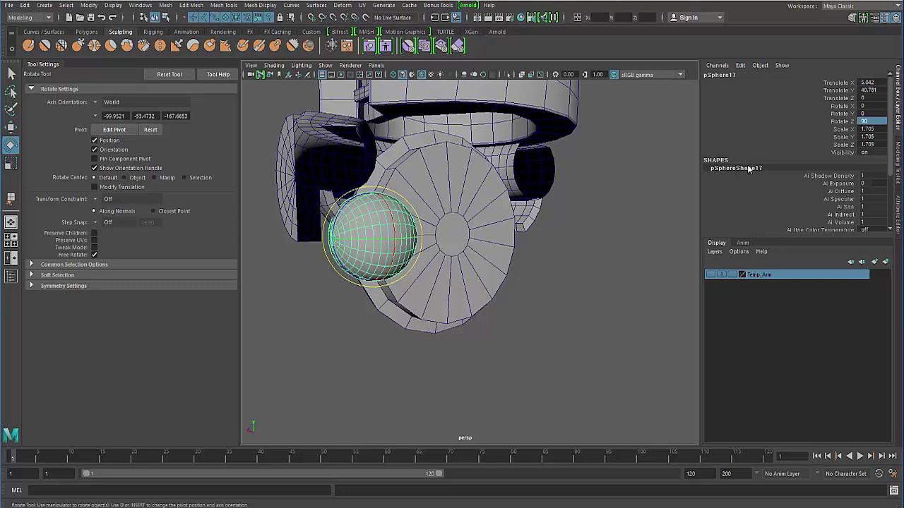
Reduce the sphere's resolution to 8 axis subdivisions and 8 height subdivisions
scroll(747, 176, down, 3)
click(723, 221)
scroll(804, 224, down, 1)
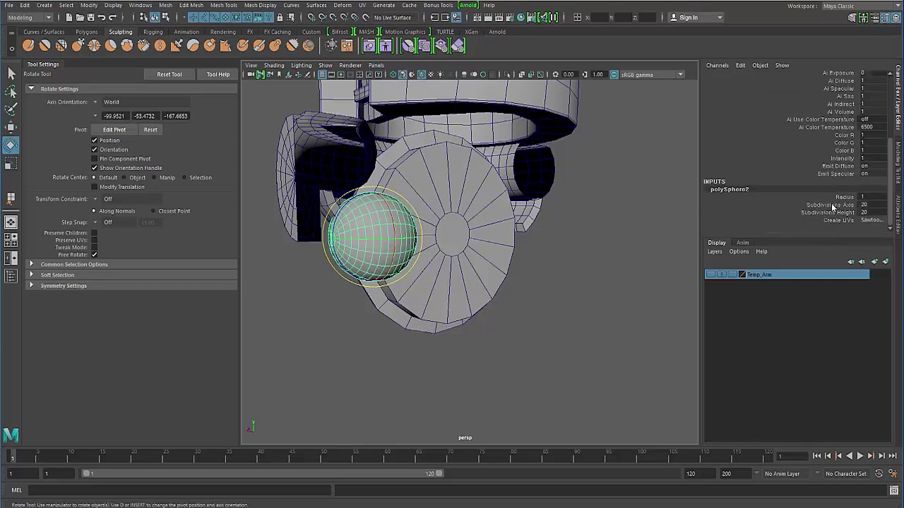
click(833, 205)
middle_drag(579, 200, 618, 203)
double_click(867, 204)
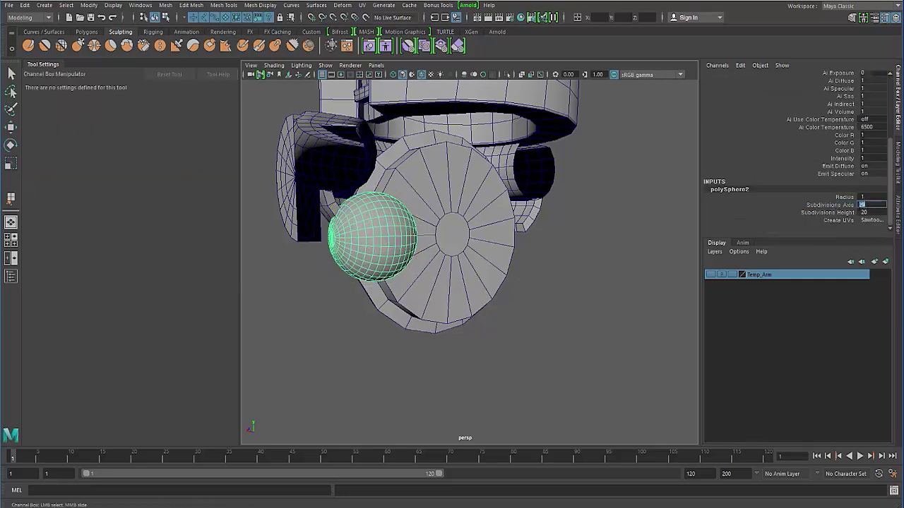
text(8)
key(Return)
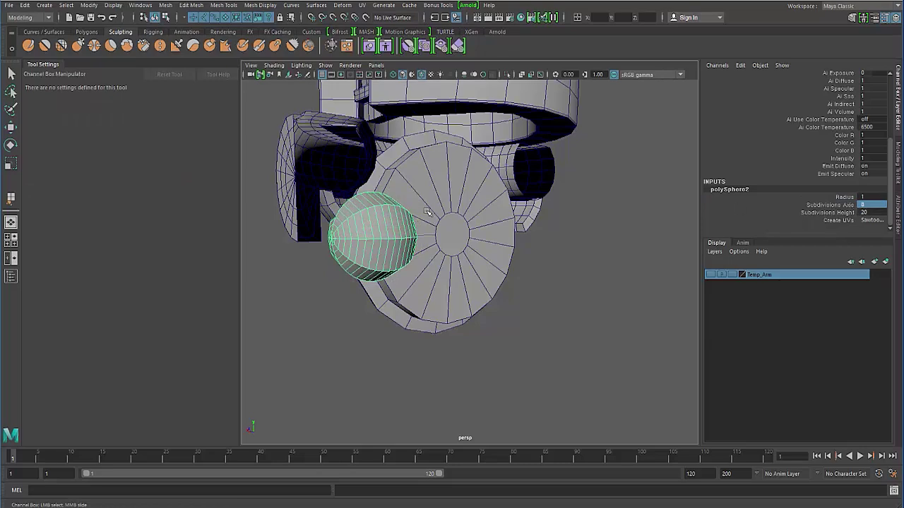
alt+drag(378, 216, 369, 178)
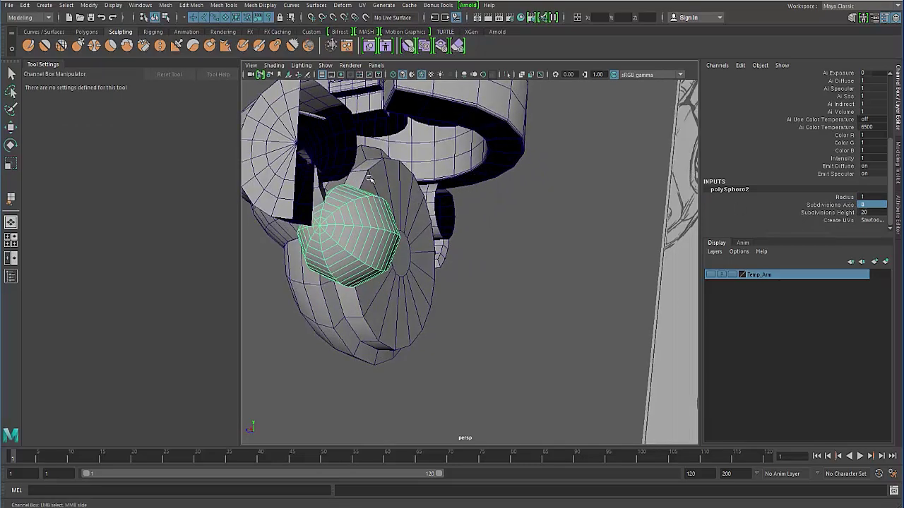
double_click(863, 212)
text(8)
key(Return)
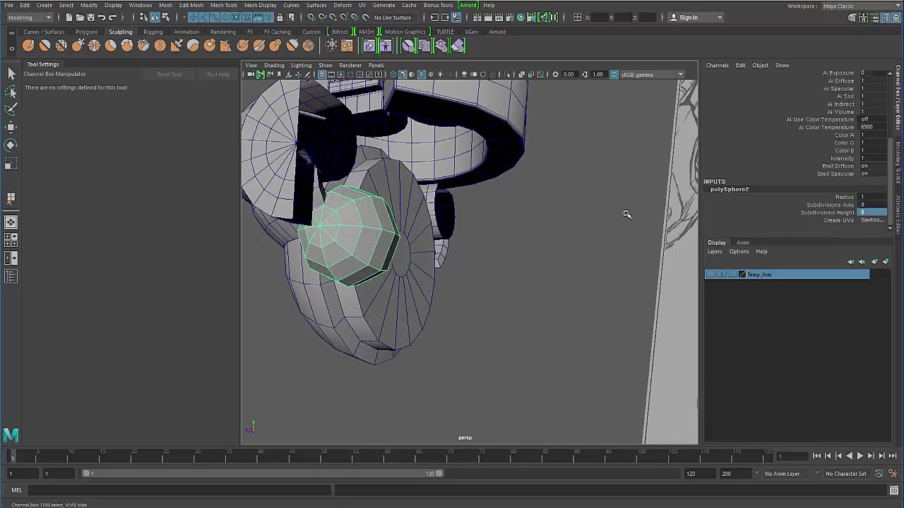
Isolate the half-dome shell and the low-poly sphere in the perspective view
alt+drag(308, 252, 362, 271)
key(w)
click(372, 305)
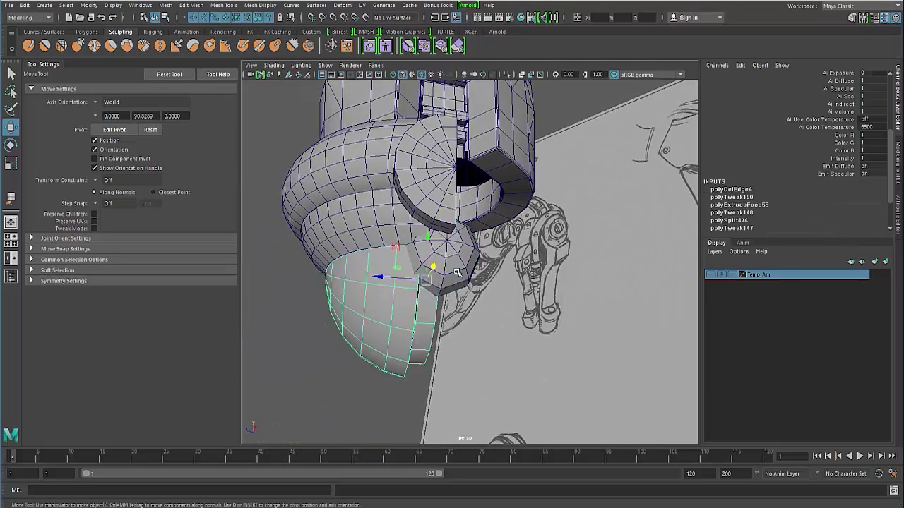
shift+click(457, 272)
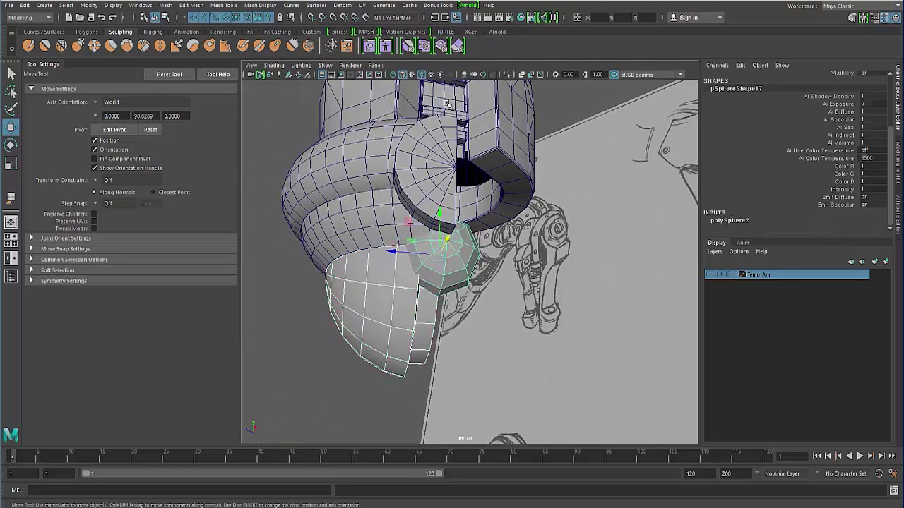
click(506, 75)
Shrink the sphere to about 1.31, stretching it slightly along its own Y axis, and shift it along X to about 4.886 at the shell's rim
alt+drag(452, 219, 474, 223)
key(r)
mouse_move(396, 235)
alt+mouse_down()
mouse_move(412, 225)
mouse_move(377, 224)
mouse_move(317, 242)
mouse_move(389, 229)
alt+mouse_up()
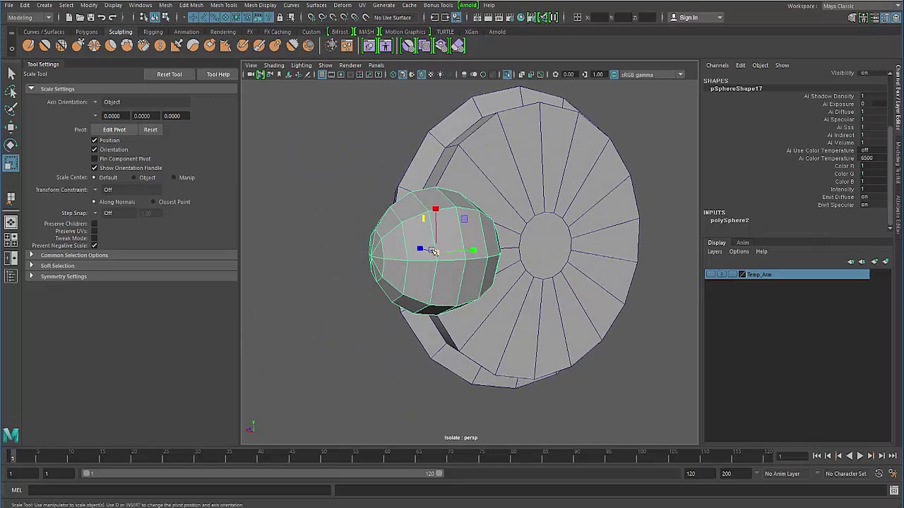
drag(433, 252, 379, 212)
key(w)
key(r)
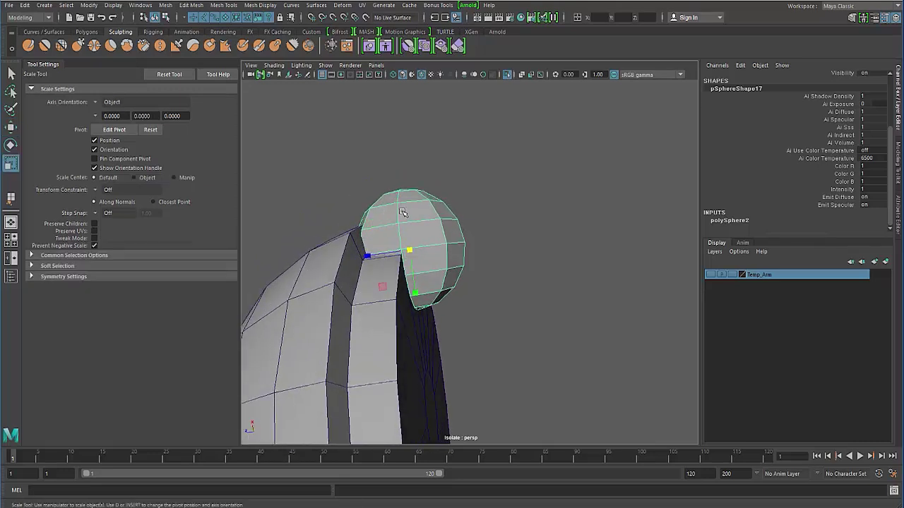
drag(417, 291, 415, 294)
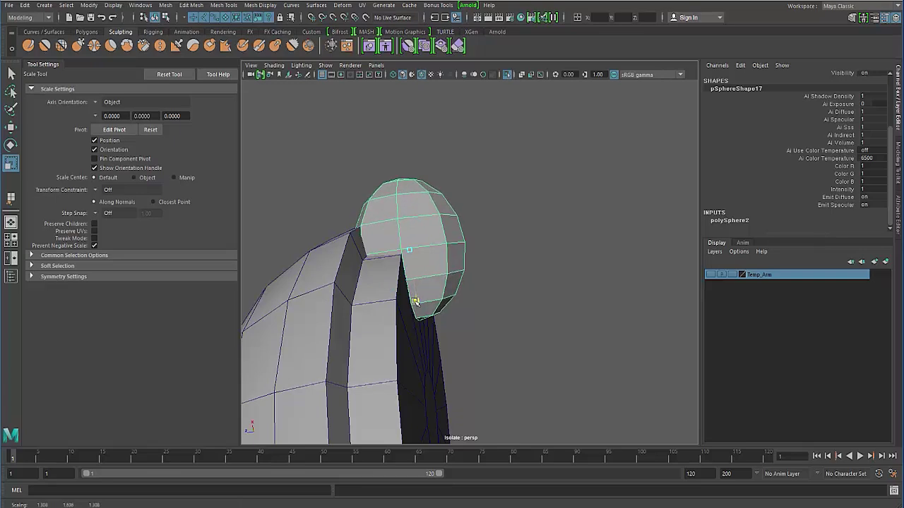
key(w)
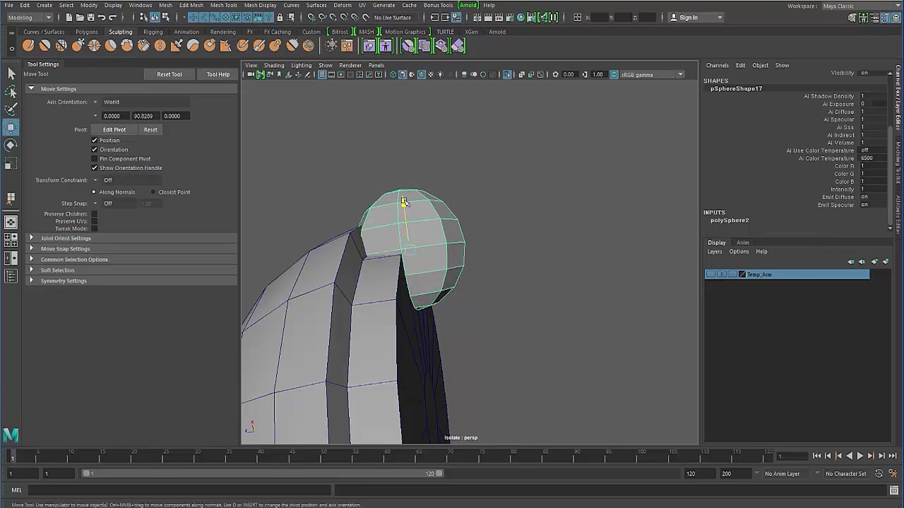
drag(404, 202, 356, 292)
Enlarge the sphere uniformly to a scale of about 1.404, 1.49, 1.404
alt+right_drag(356, 292, 383, 278)
alt+drag(395, 276, 388, 271)
alt+middle_drag(388, 271, 422, 282)
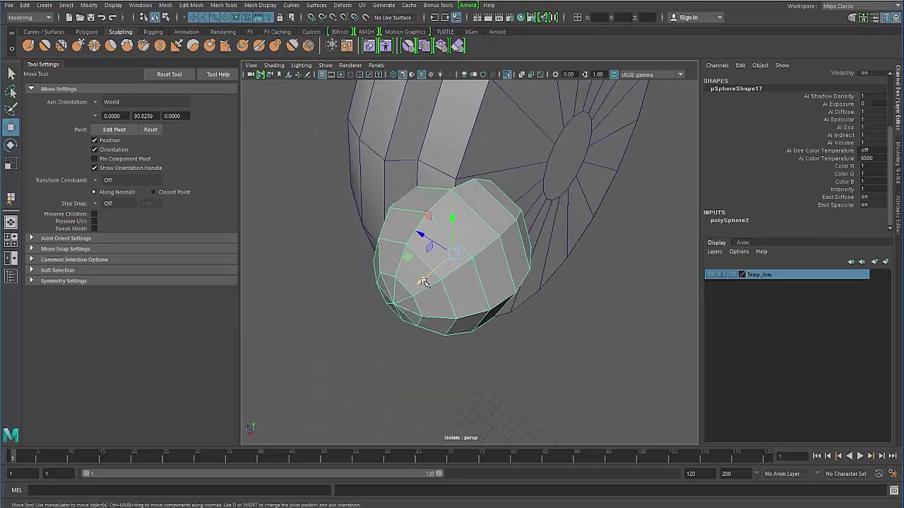
key(r)
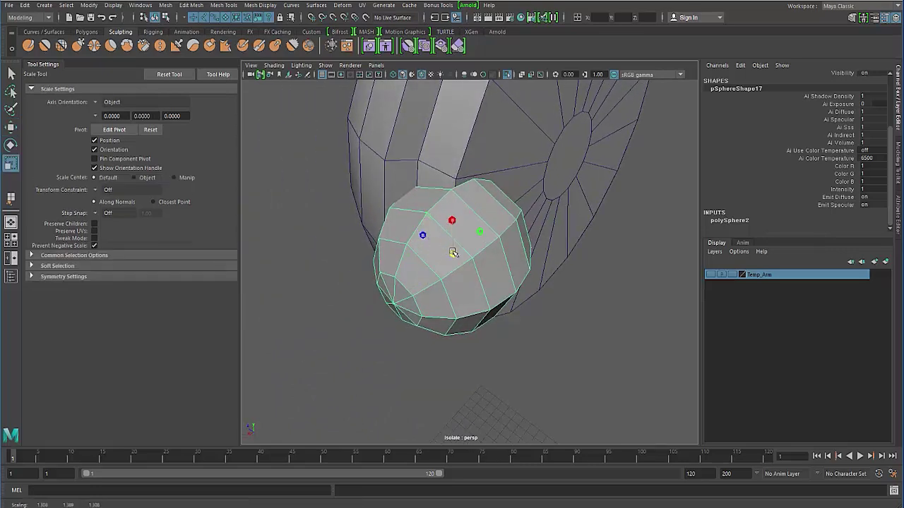
drag(454, 252, 452, 256)
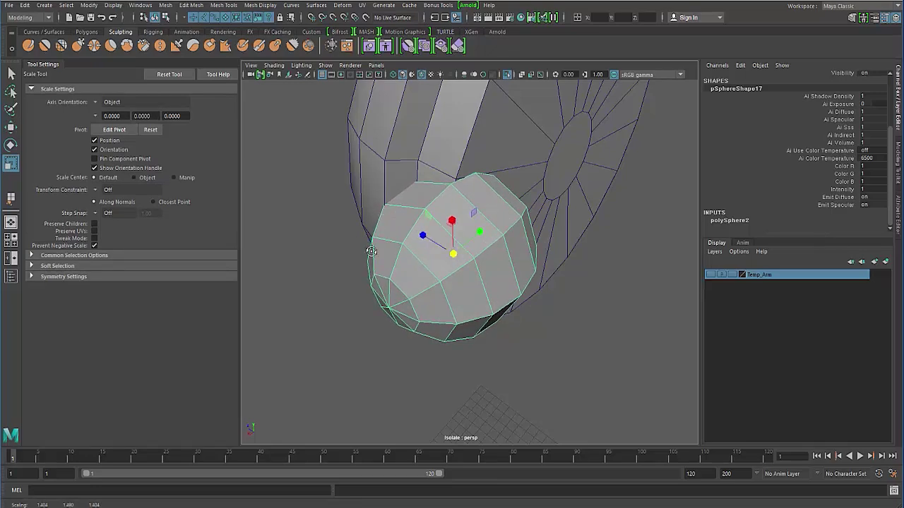
Duplicate the scaled sphere, hide the copy as a backup, and reselect the hidden copy in the scene list
alt+drag(371, 252, 399, 280)
alt+drag(332, 283, 363, 271)
key(ctrl+d)
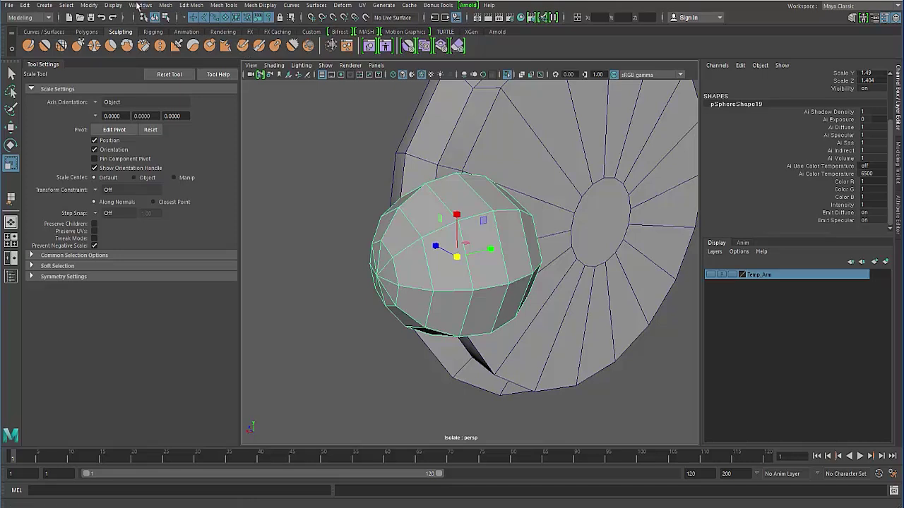
click(140, 5)
click(145, 168)
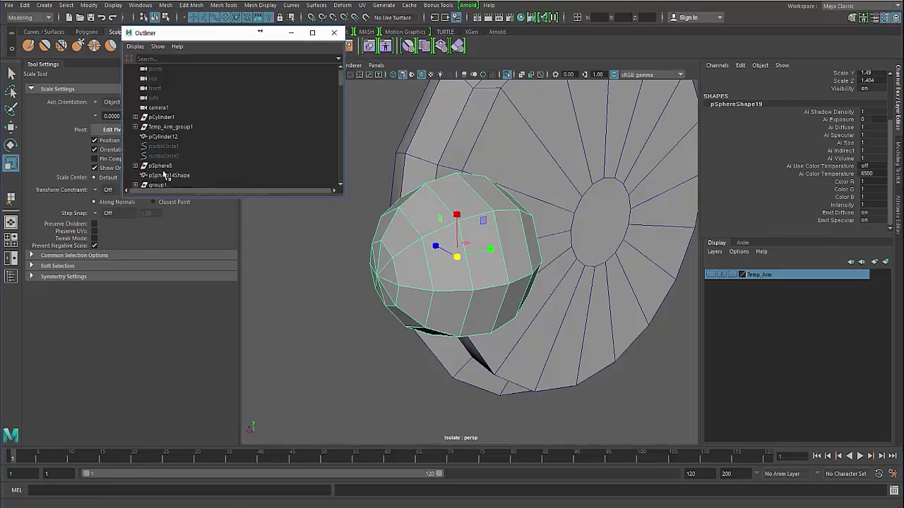
scroll(178, 141, down, 5)
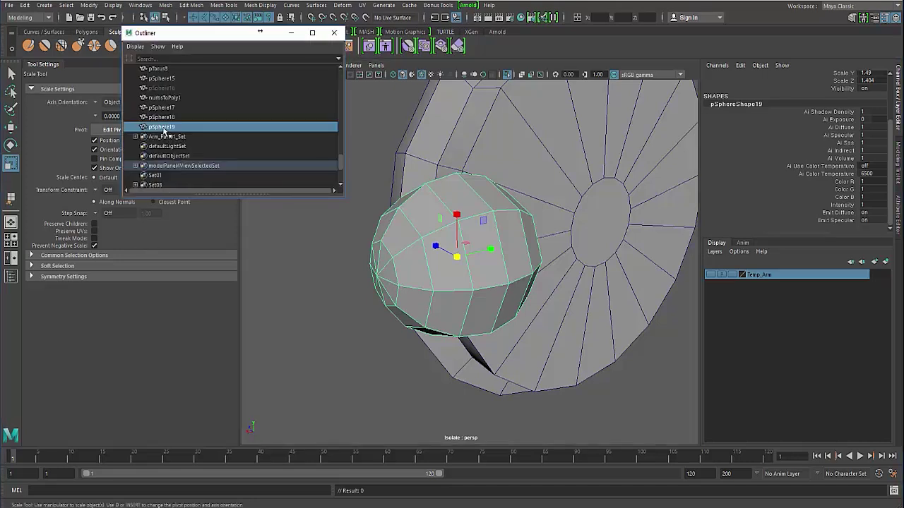
key(ctrl+h)
key(Up)
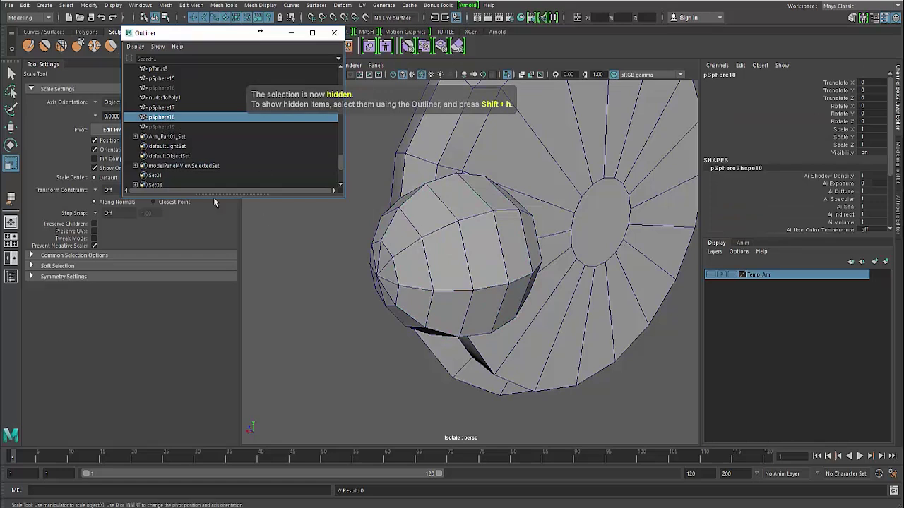
key(Up)
key(Down)
key(Down)
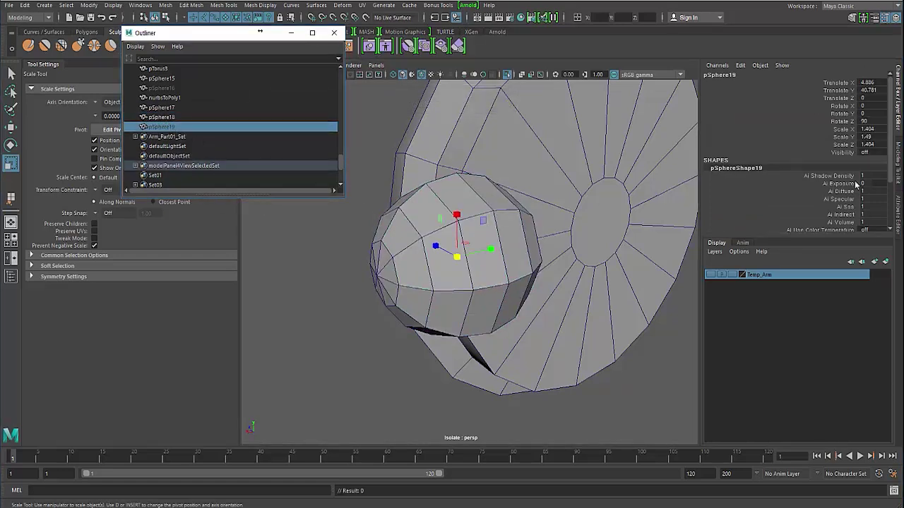
Set the hidden sphere copy's visibility to 1 and check the overlapping sphere duplicates in the scene list
click(868, 154)
text(1)
key(Return)
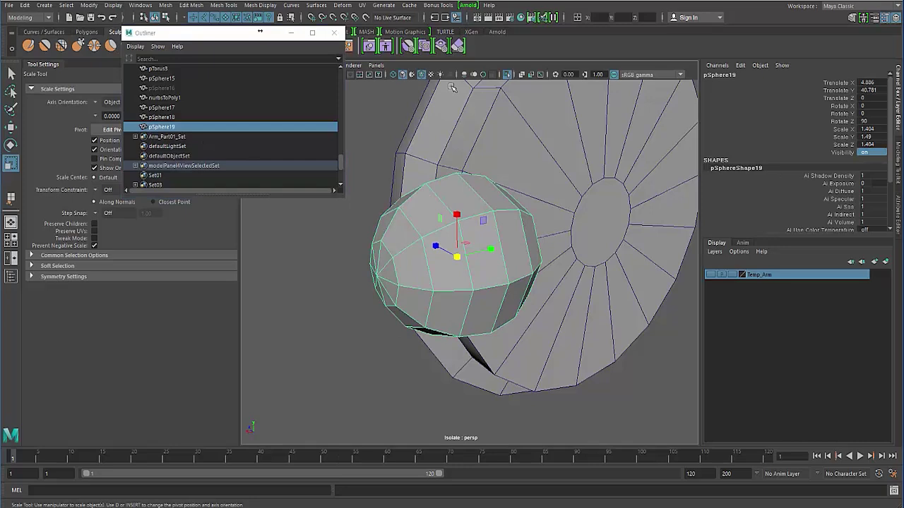
click(171, 117)
click(174, 108)
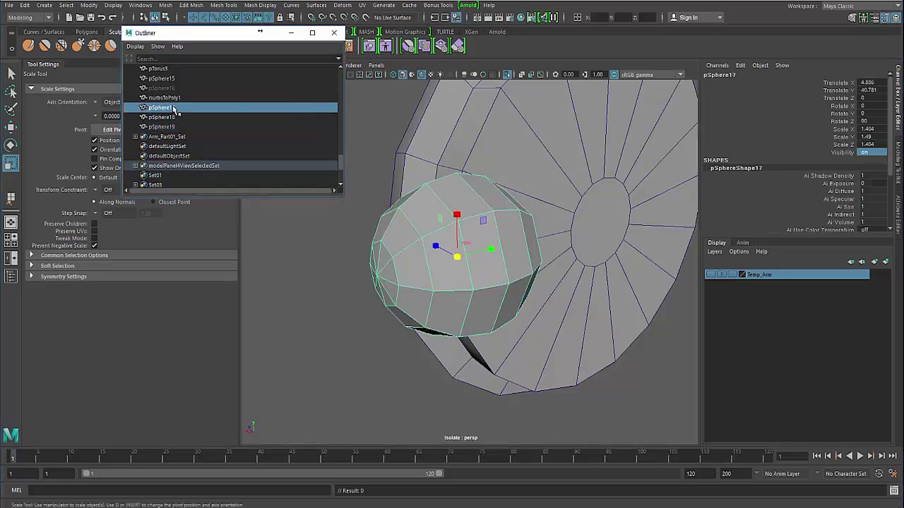
click(172, 118)
alt+right_drag(397, 242, 220, 150)
alt+drag(282, 185, 422, 266)
click(428, 303)
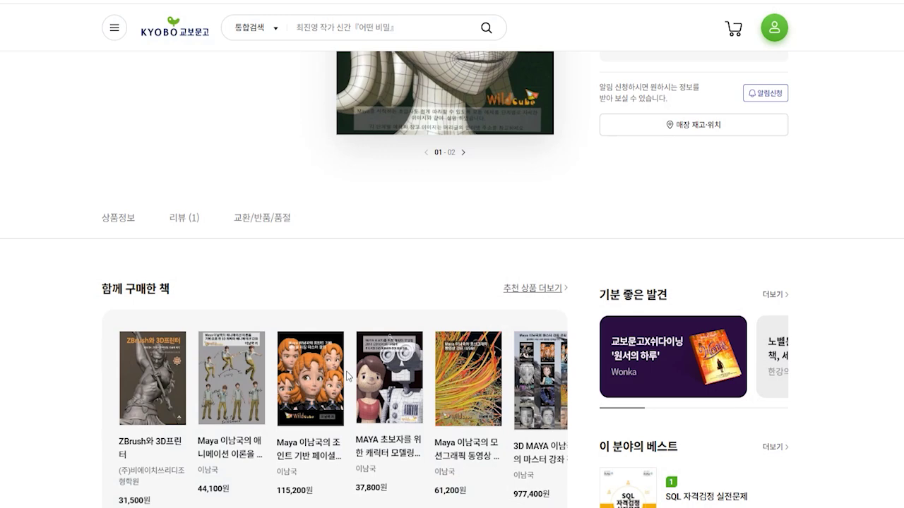
Look through the Maya character modeling book's product page and sample images on the Kyobo bookstore site
scroll(345, 375, up, 5)
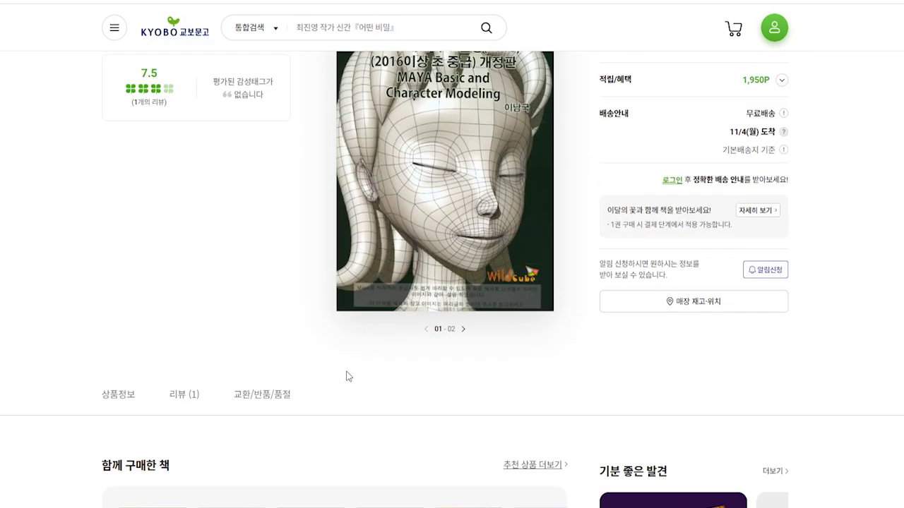
scroll(345, 379, down, 3)
scroll(343, 380, down, 7)
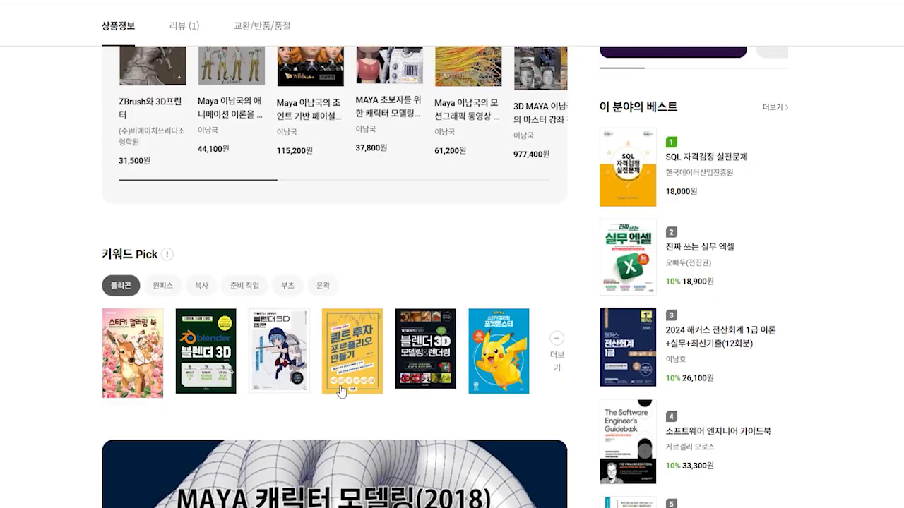
scroll(340, 390, down, 20)
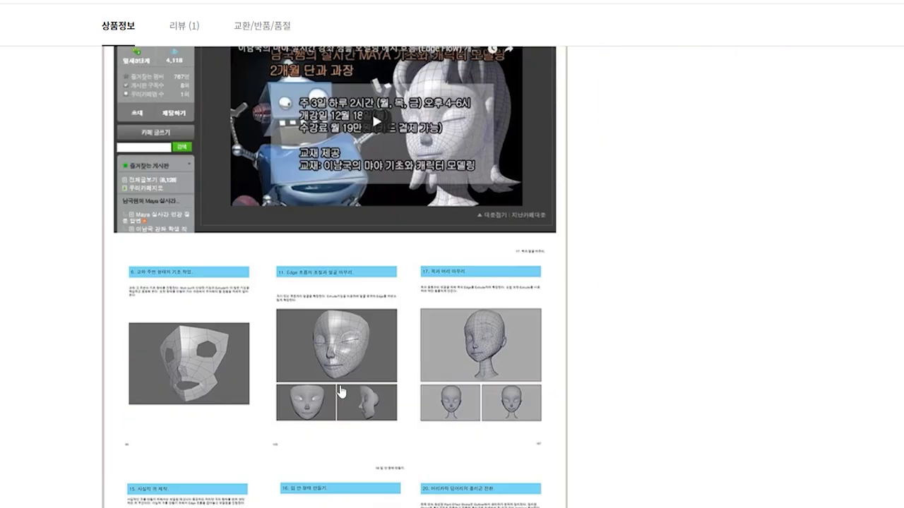
scroll(340, 385, down, 3)
scroll(341, 391, down, 4)
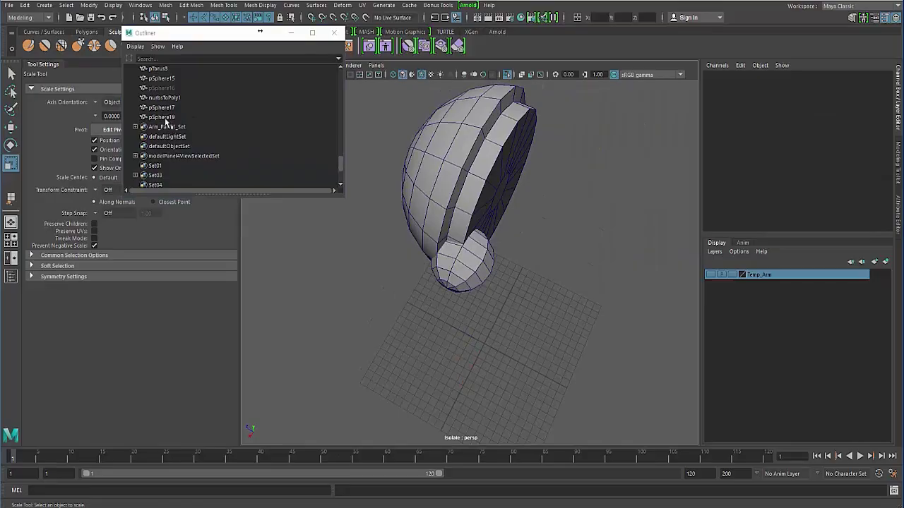
Compare the two overlapping spheres in the scene list, hide one as a backup and select the visible one
click(164, 116)
click(163, 107)
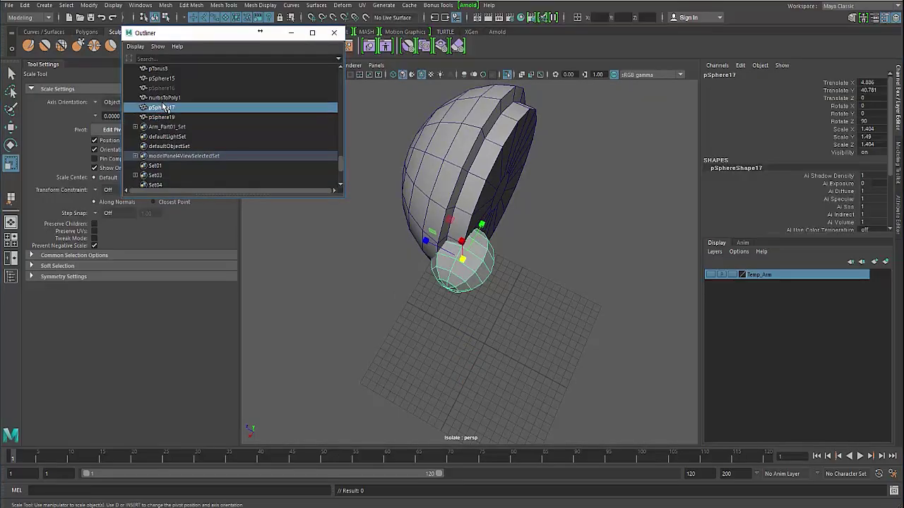
click(165, 117)
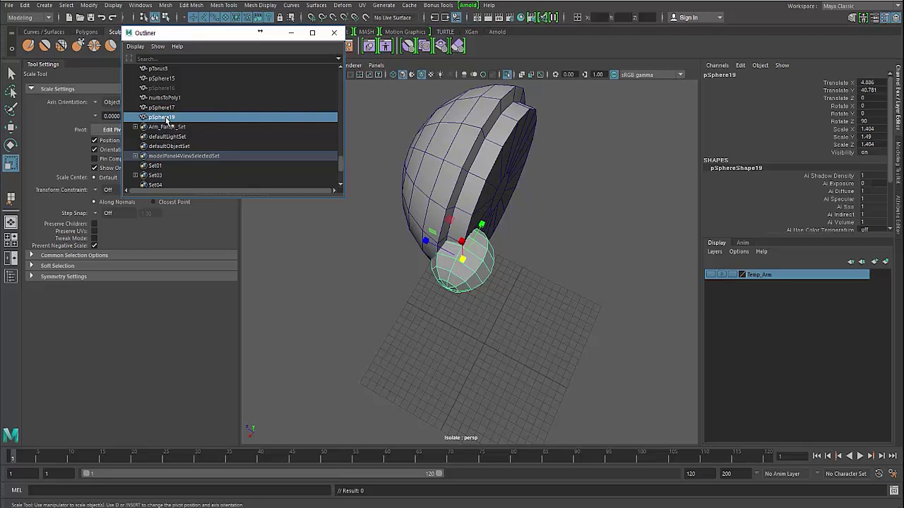
key(ctrl+h)
alt+drag(356, 309, 469, 259)
click(452, 262)
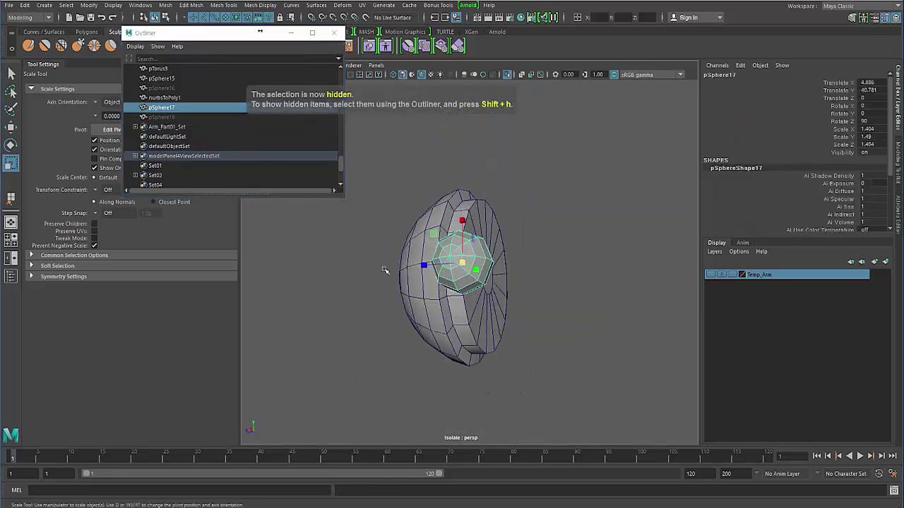
Try deleting the sphere faces on the half that lies over the inside of the shell
alt+drag(384, 270, 323, 260)
alt+right_drag(324, 259, 429, 266)
alt+drag(430, 266, 408, 278)
alt+right_drag(409, 278, 452, 288)
mouse_move(452, 288)
alt+mouse_down()
mouse_move(454, 302)
mouse_move(454, 277)
alt+mouse_up()
mouse_move(452, 217)
alt+mouse_down()
mouse_move(445, 220)
mouse_move(458, 210)
mouse_move(448, 217)
alt+mouse_up()
right_drag(448, 217, 448, 244)
alt+drag(422, 215, 540, 322)
key(Delete)
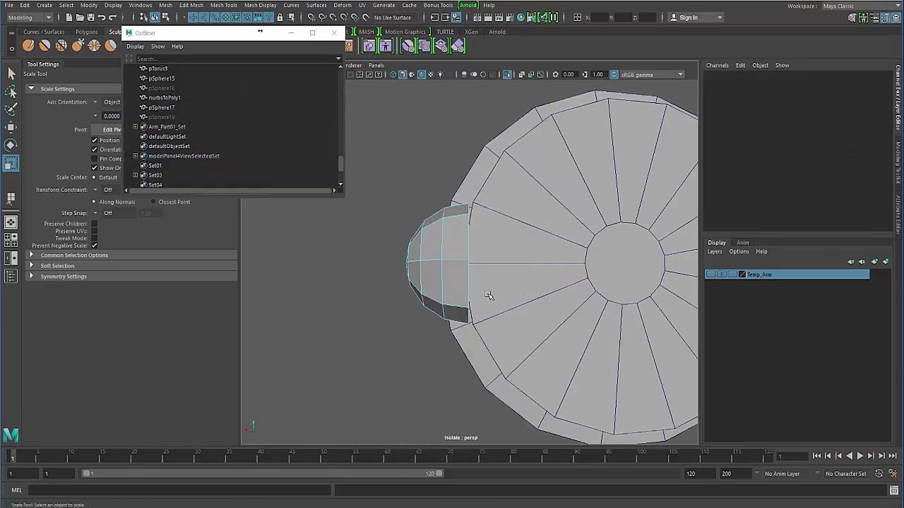
alt+drag(370, 305, 377, 301)
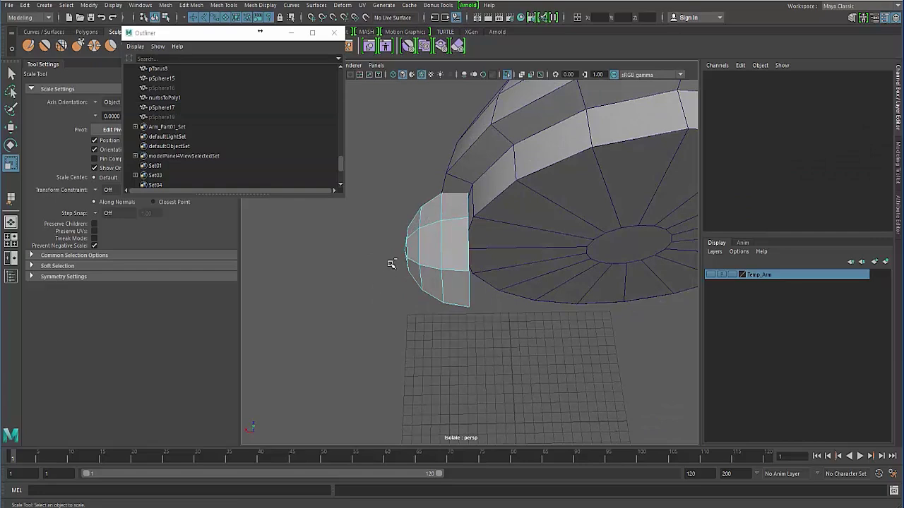
Undo the sphere's face deletion and return to object selection
key(ctrl+z)
alt+drag(436, 227, 411, 267)
key(Delete)
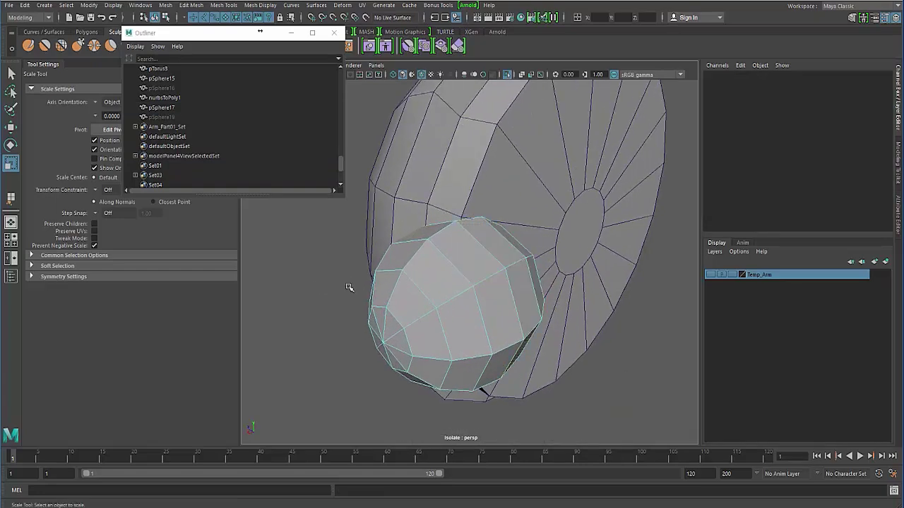
alt+drag(349, 288, 409, 262)
key(F8)
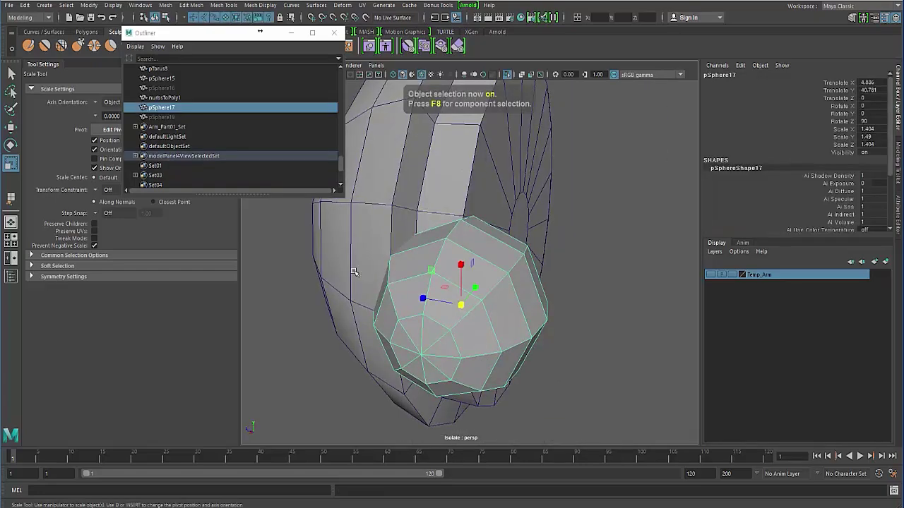
alt+drag(354, 272, 332, 295)
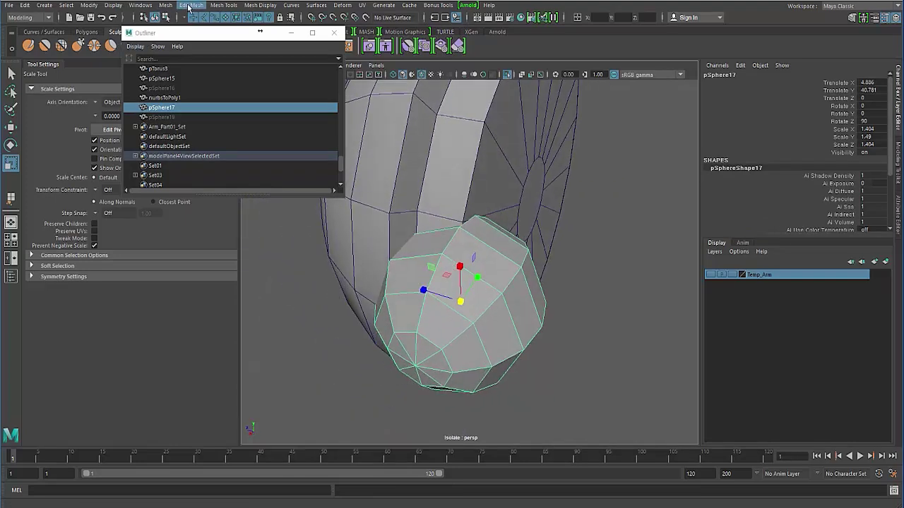
alt+drag(404, 287, 460, 213)
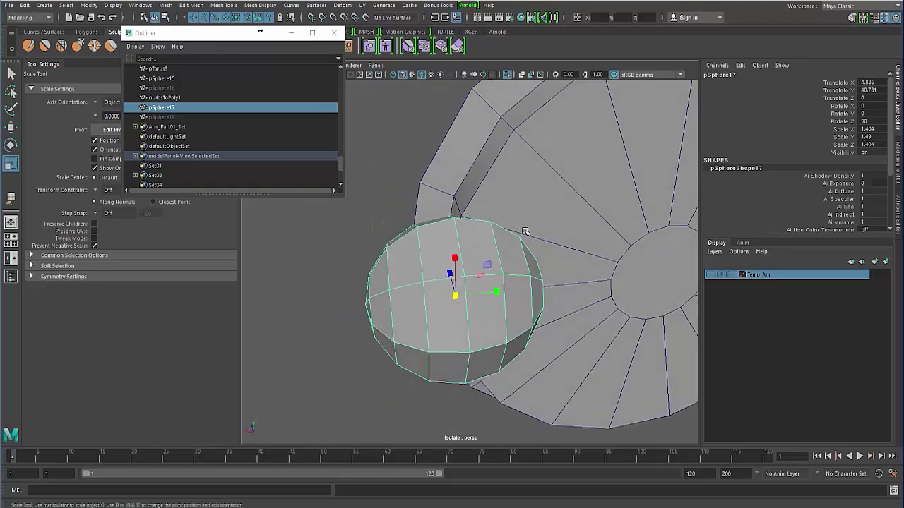
Start a Multi-Cut on the half-dome shell along the sphere's upper outline, placing points where the sphere crosses the shell's edges
mouse_move(457, 288)
alt+mouse_down()
mouse_move(412, 267)
mouse_move(448, 279)
alt+mouse_up()
alt+right_drag(448, 279, 490, 311)
alt+drag(490, 312, 487, 196)
shift+right_click(489, 195)
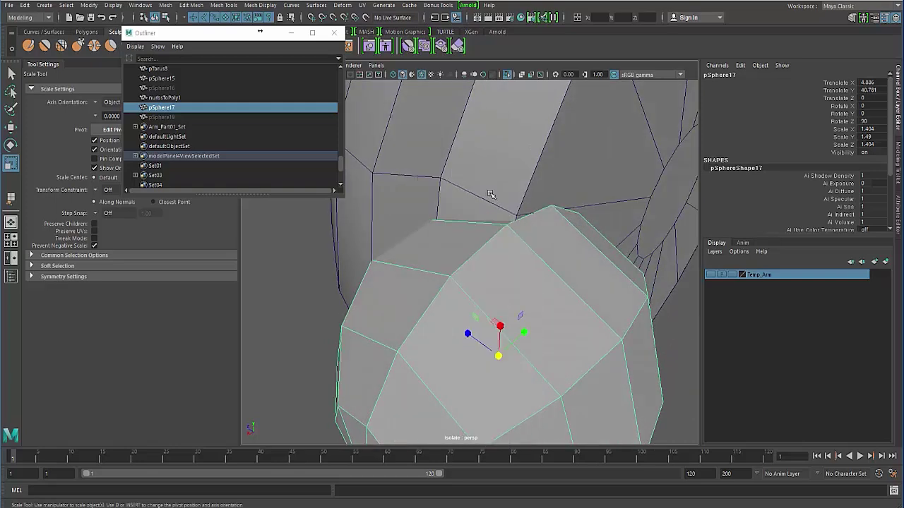
click(490, 196)
shift+right_click(490, 196)
shift+right_drag(434, 197, 433, 197)
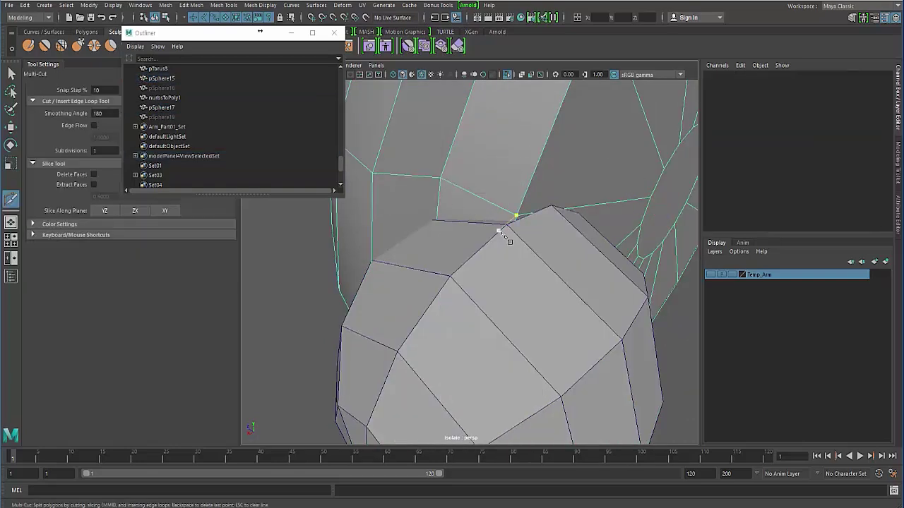
alt+right_drag(506, 237, 577, 247)
alt+drag(577, 248, 571, 253)
click(536, 195)
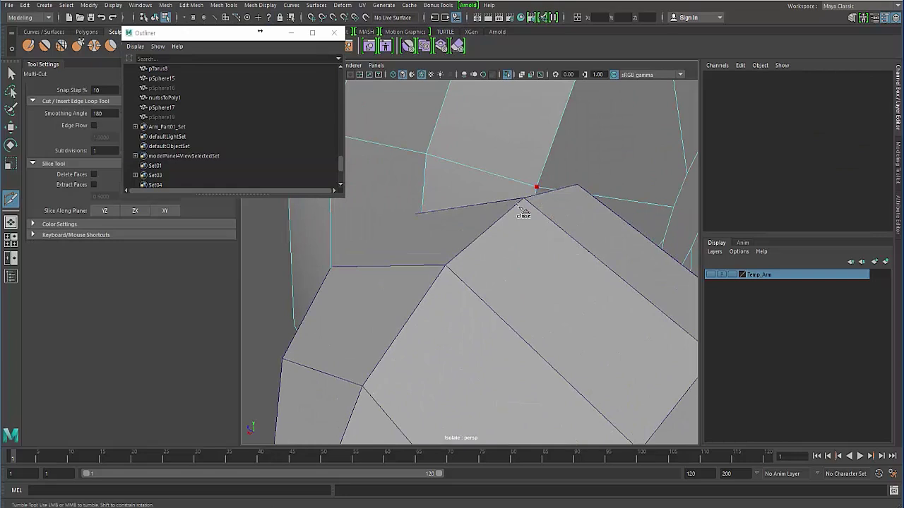
alt+drag(473, 212, 500, 223)
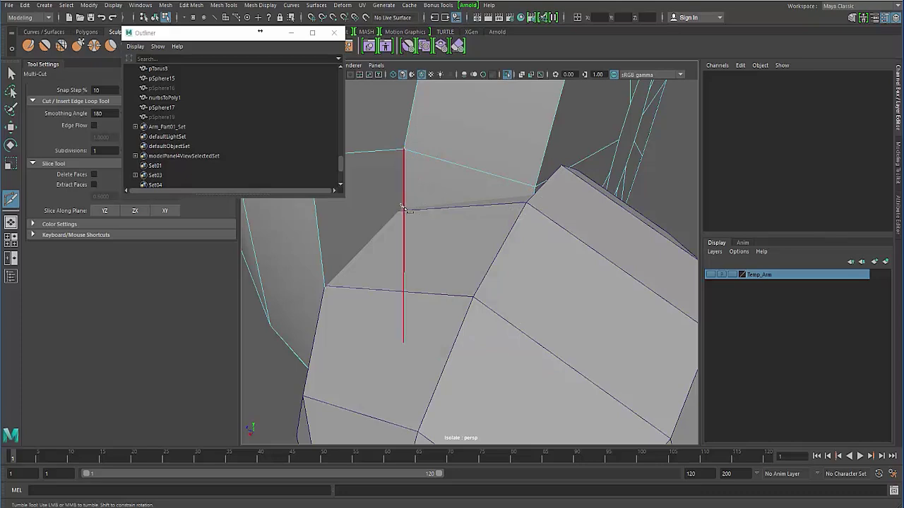
mouse_move(386, 255)
alt+mouse_down()
mouse_move(377, 255)
mouse_move(384, 241)
alt+mouse_up()
alt+middle_drag(383, 241, 375, 251)
click(368, 296)
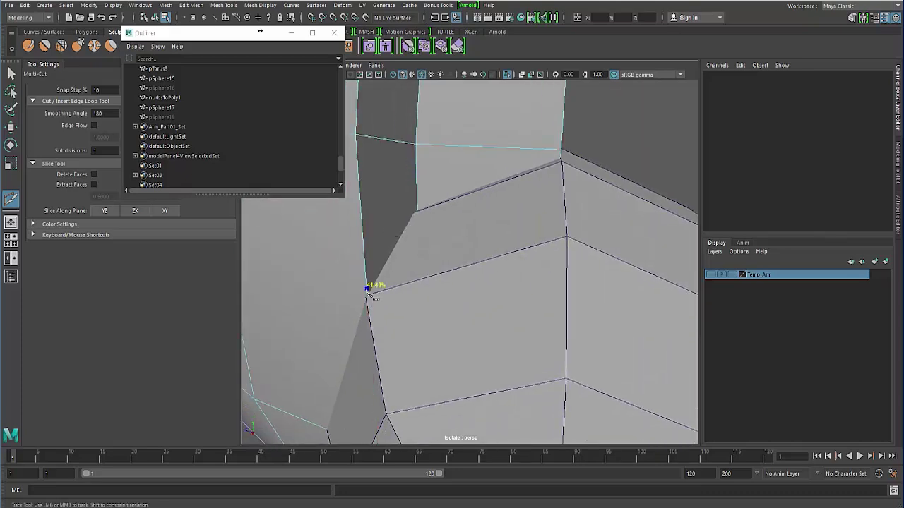
alt+right_drag(373, 299, 363, 261)
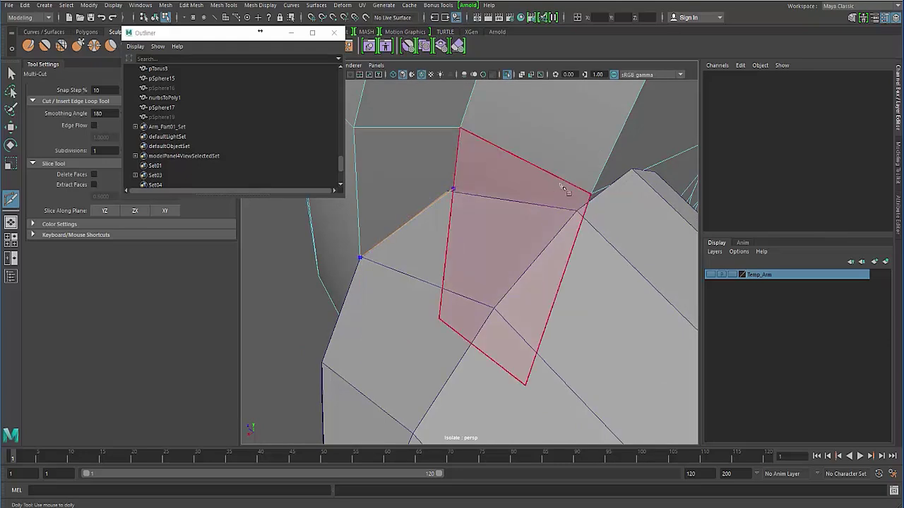
Continue the cut along the sphere's outline to the shell's rim and to the dome's middle edge, and commit it
alt+drag(565, 188, 555, 175)
alt+right_drag(554, 175, 563, 171)
alt+drag(548, 146, 570, 148)
click(574, 146)
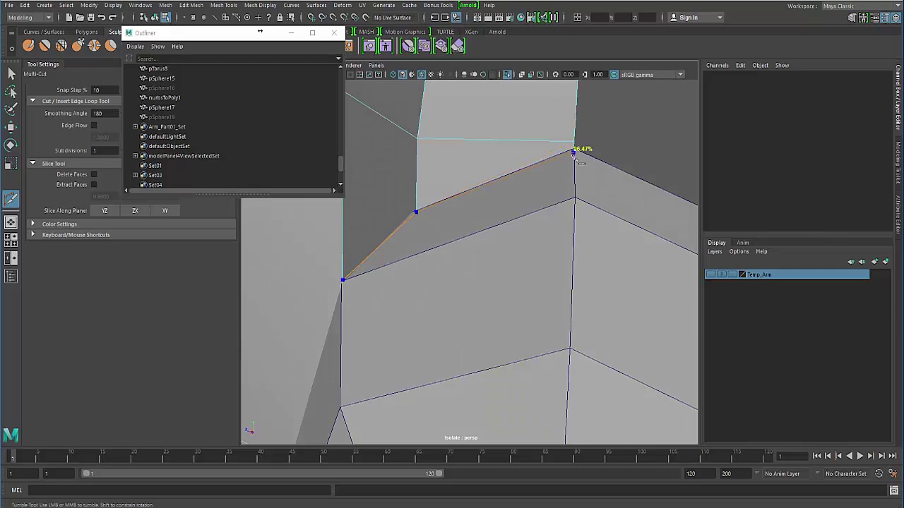
alt+drag(487, 199, 468, 202)
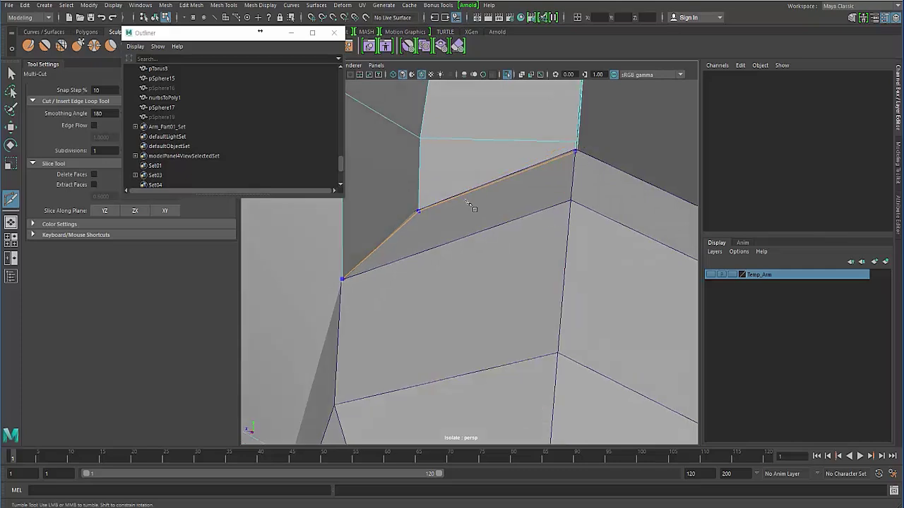
alt+right_drag(469, 202, 418, 240)
alt+drag(418, 241, 456, 217)
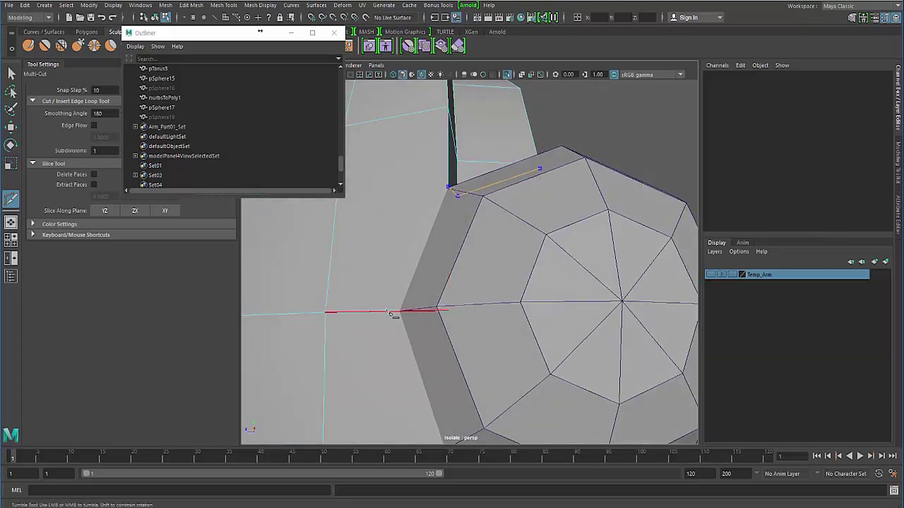
drag(387, 312, 412, 315)
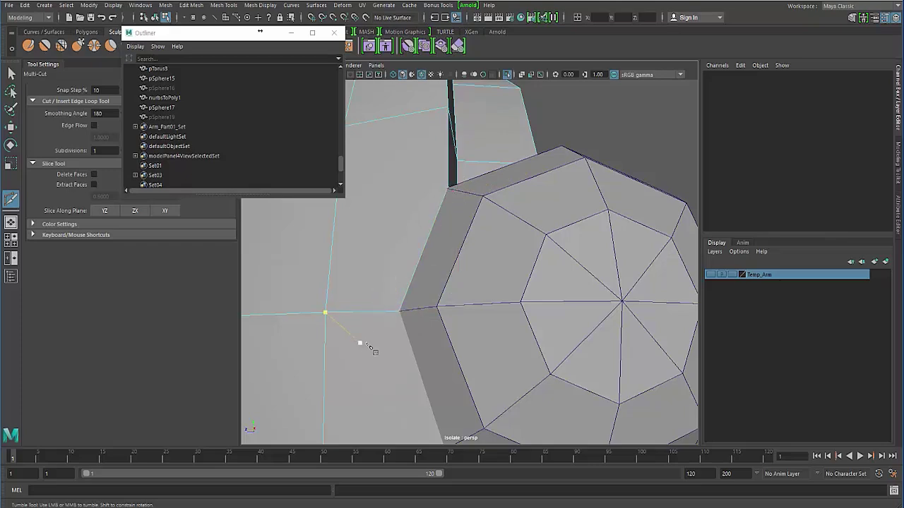
Cut the shell along the sphere's opposite outline, from the middle edge point across the rim step to the outer rim edge
alt+drag(367, 346, 374, 325)
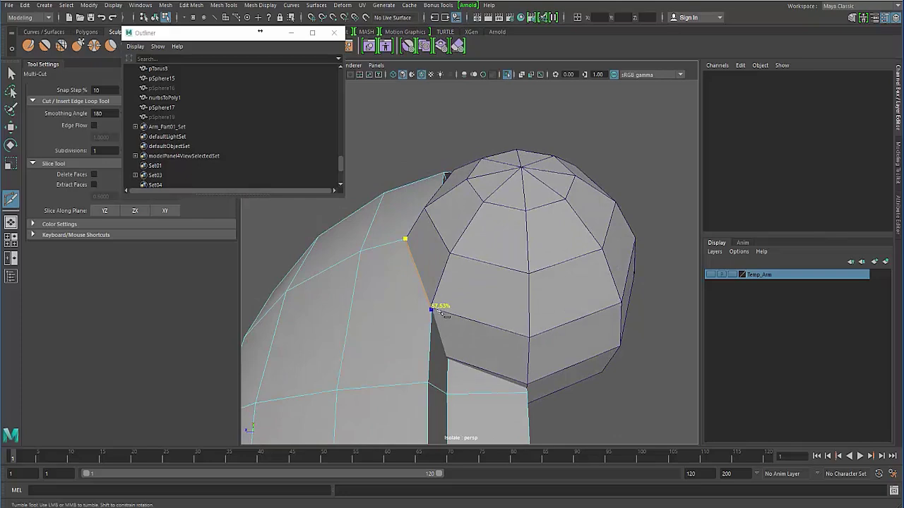
alt+drag(421, 341, 524, 327)
click(428, 331)
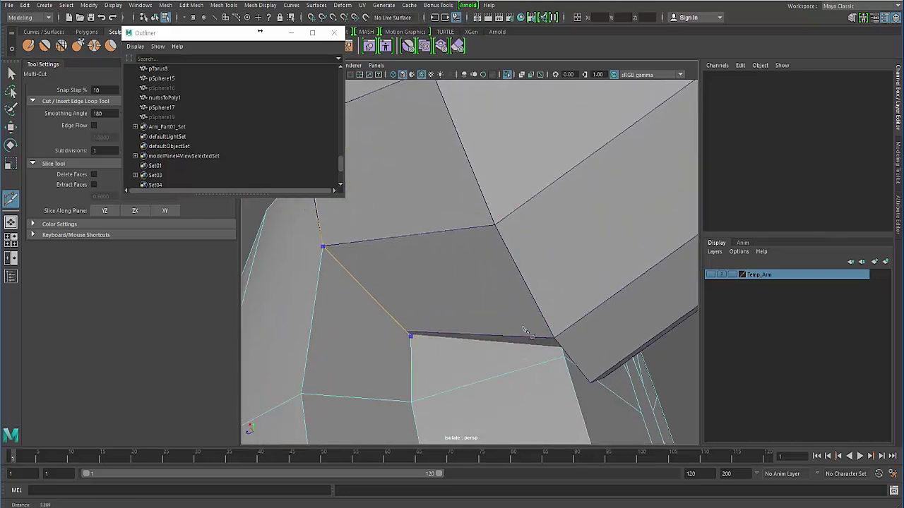
click(561, 349)
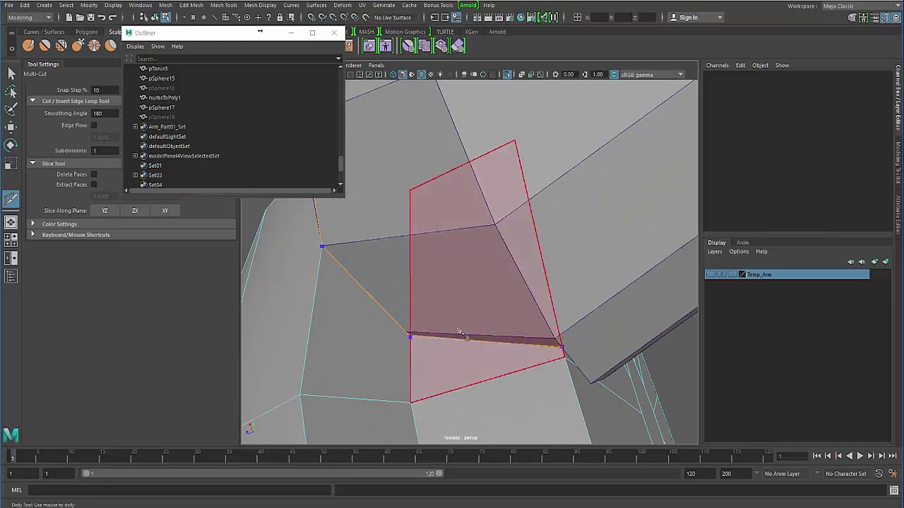
right_click(461, 331)
key(q)
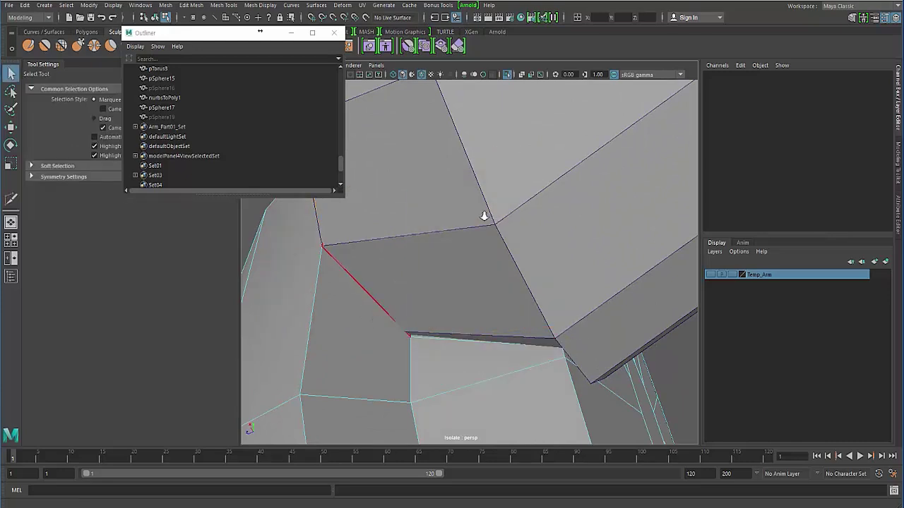
Return to object selection and hide the low-poly sphere to expose the cut area on the shell
scroll(483, 212, down, 4)
click(483, 205)
key(F8)
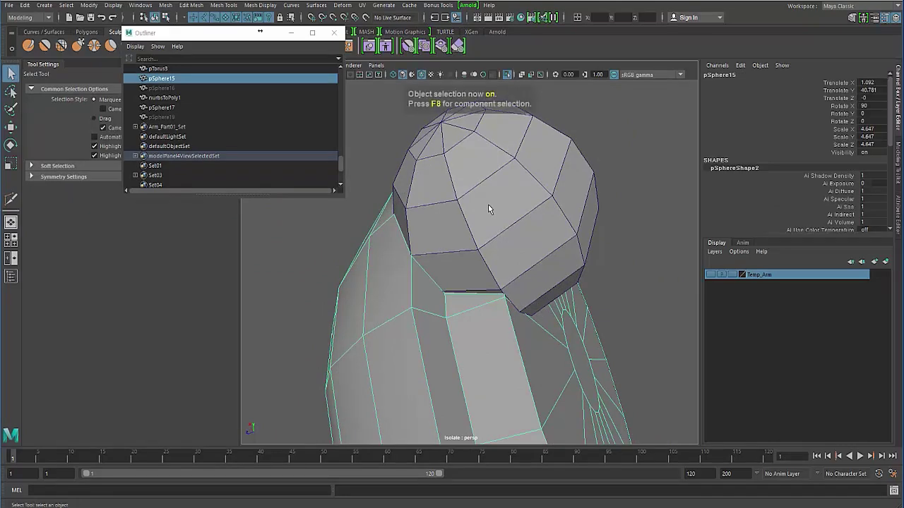
click(488, 205)
key(ctrl+h)
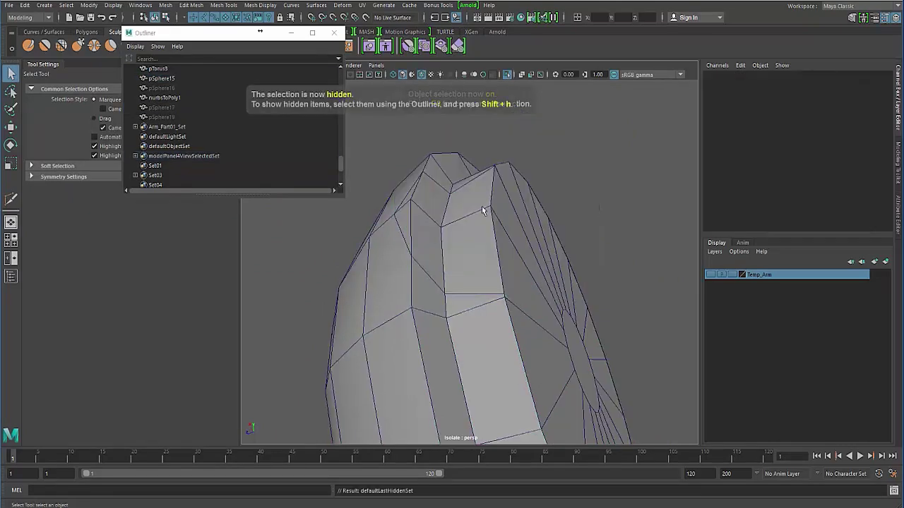
Delete the two triangular faces between the cut outline and the rim step on the half-dome shell
click(481, 206)
alt+drag(482, 207, 463, 220)
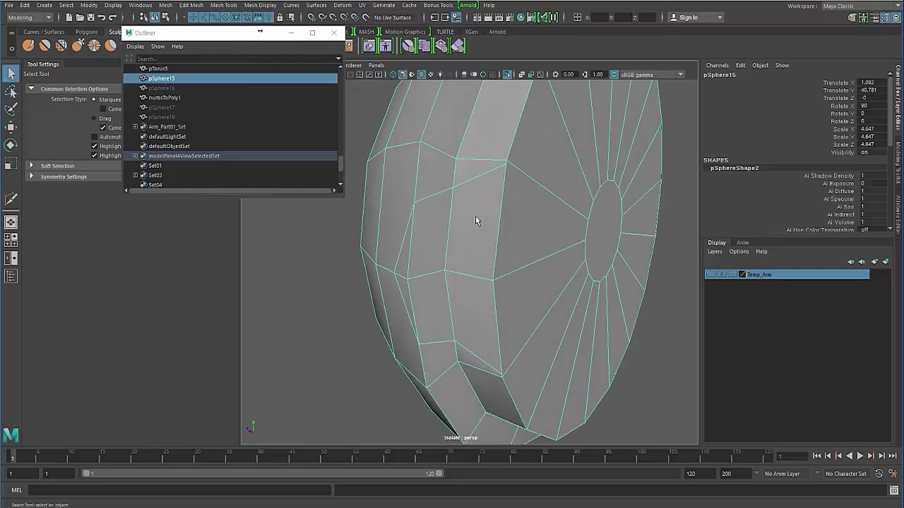
mouse_move(480, 214)
alt+mouse_down()
mouse_move(499, 202)
mouse_move(476, 202)
mouse_move(478, 209)
alt+mouse_up()
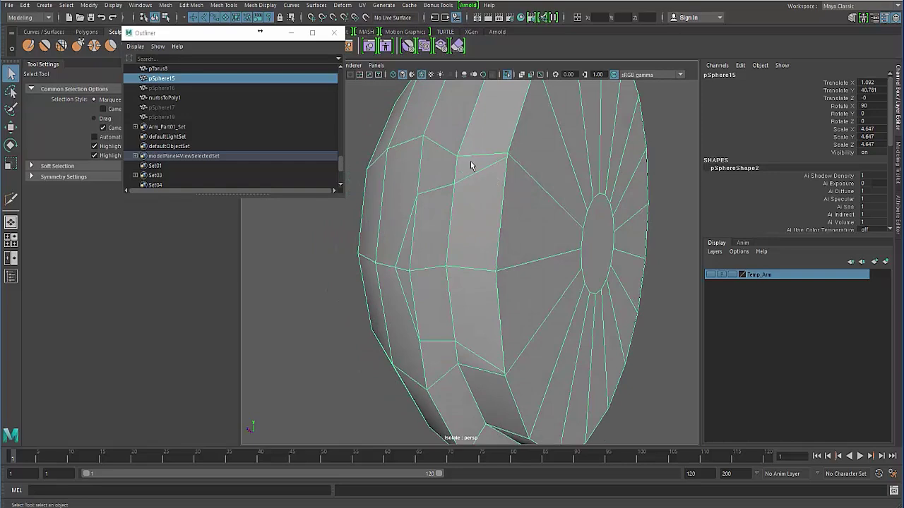
key(F11)
click(458, 227)
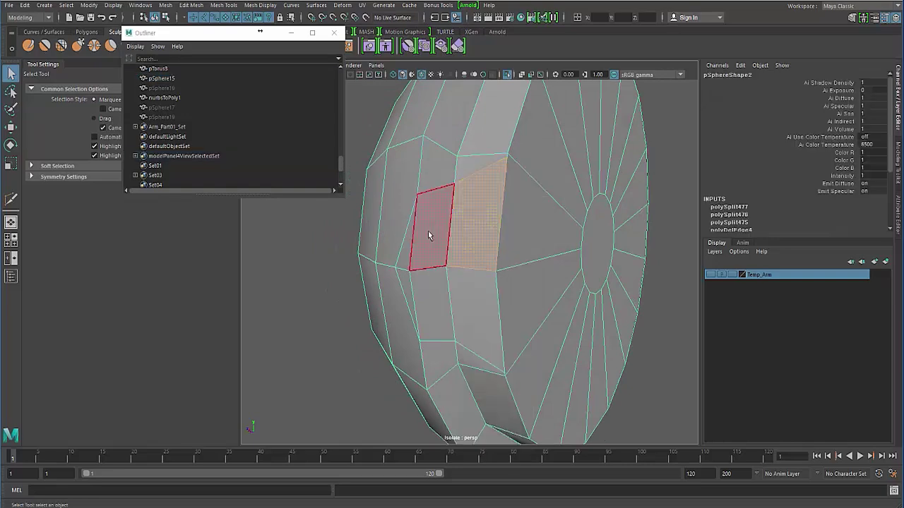
shift+click(428, 235)
shift+click(436, 300)
alt+drag(428, 289, 422, 253)
click(421, 258)
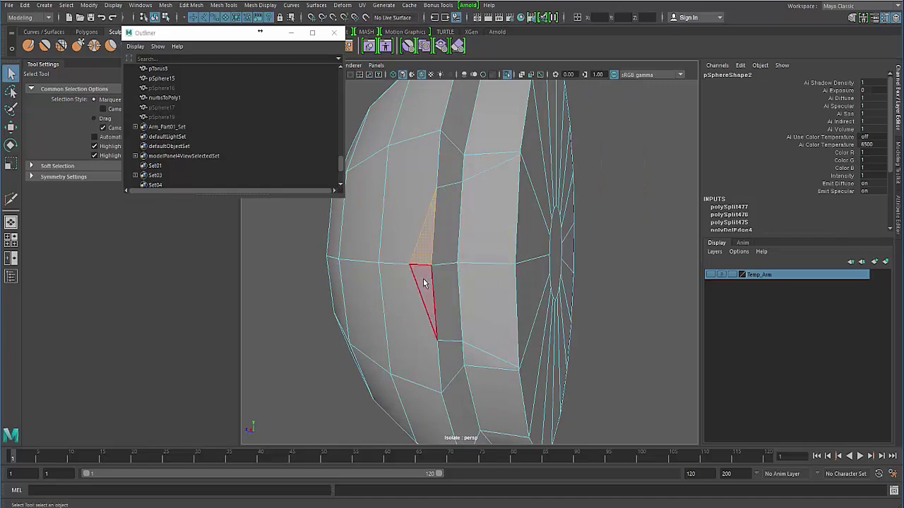
shift+click(426, 284)
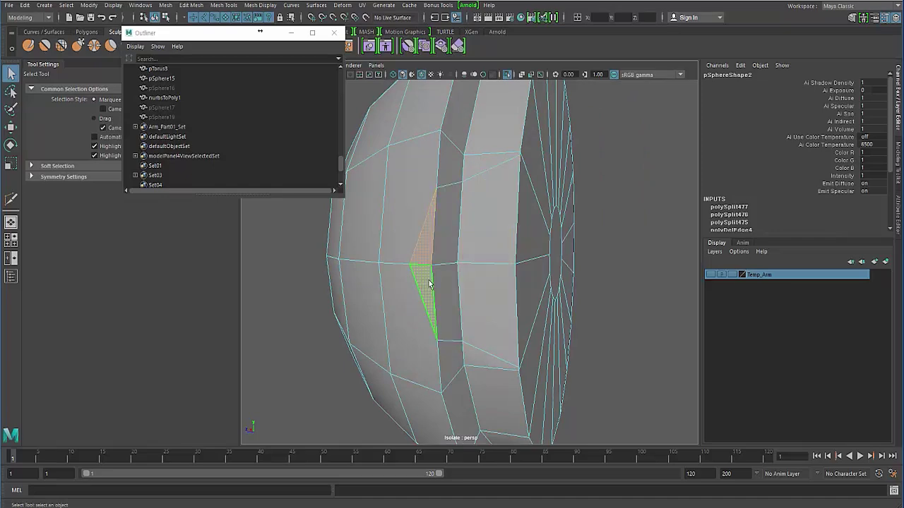
key(Delete)
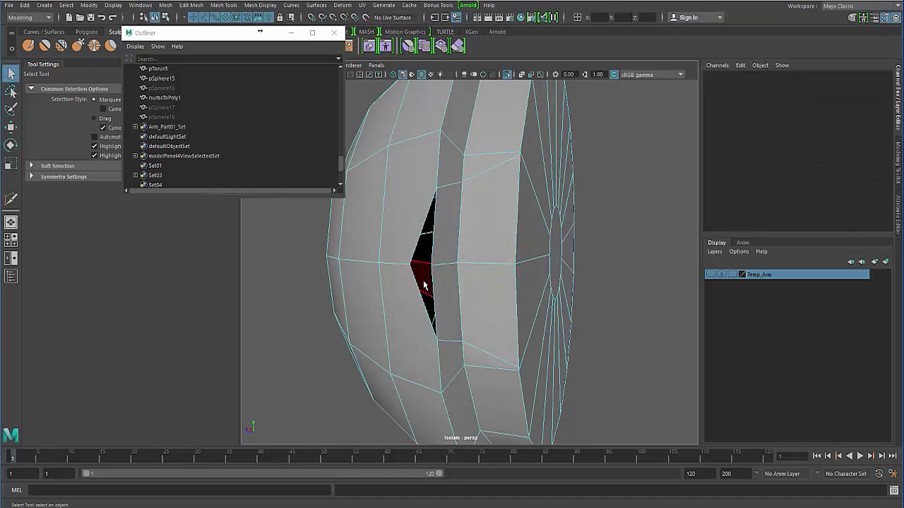
Delete the two outer rim faces enclosed by the cut, opening the notch in the shell's rim
mouse_move(424, 283)
alt+mouse_down()
mouse_move(422, 247)
mouse_move(416, 296)
alt+mouse_up()
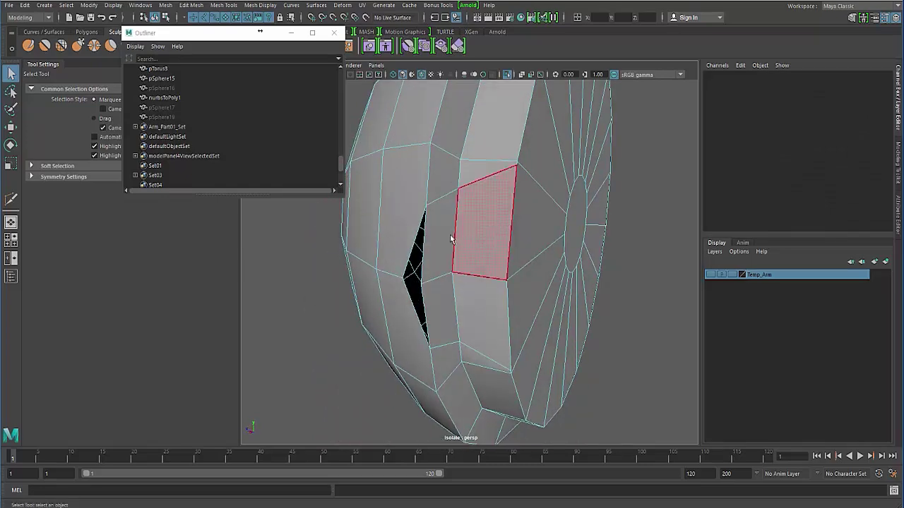
click(459, 254)
key(Delete)
click(476, 302)
key(Delete)
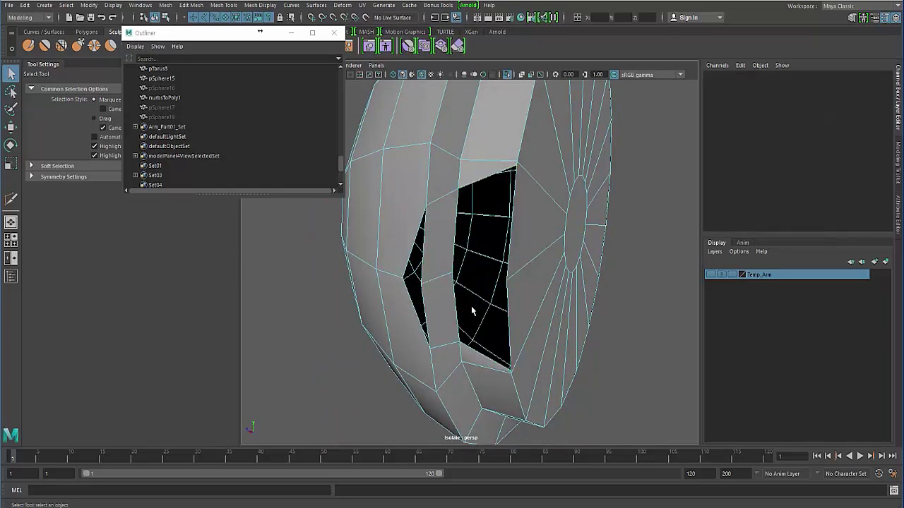
Target-weld the rim step's middle vertex to the dome's cut point to close the triangular gap
click(435, 254)
alt+drag(377, 286, 414, 212)
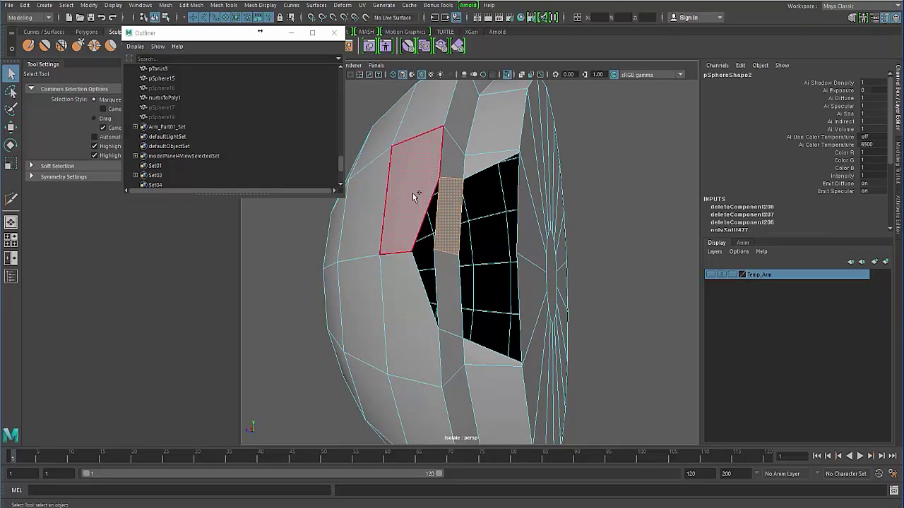
right_click(413, 193)
key(F8)
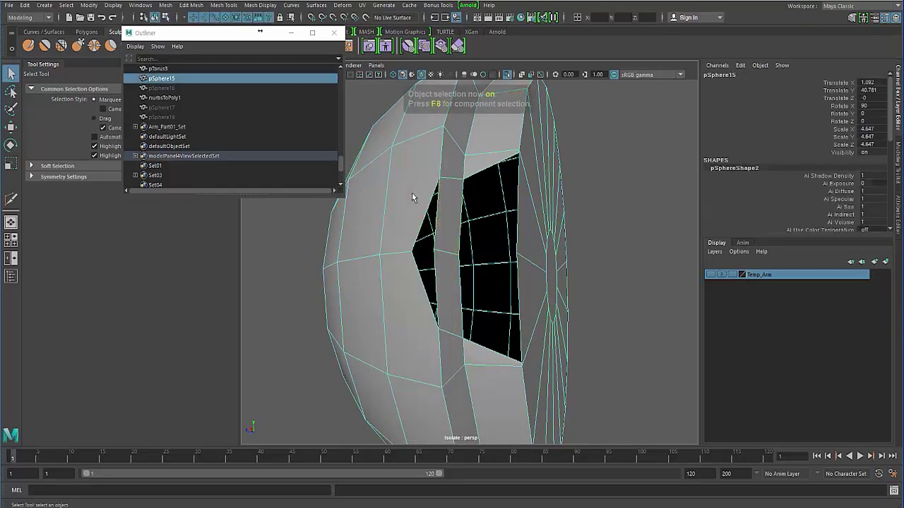
shift+right_drag(412, 193, 411, 168)
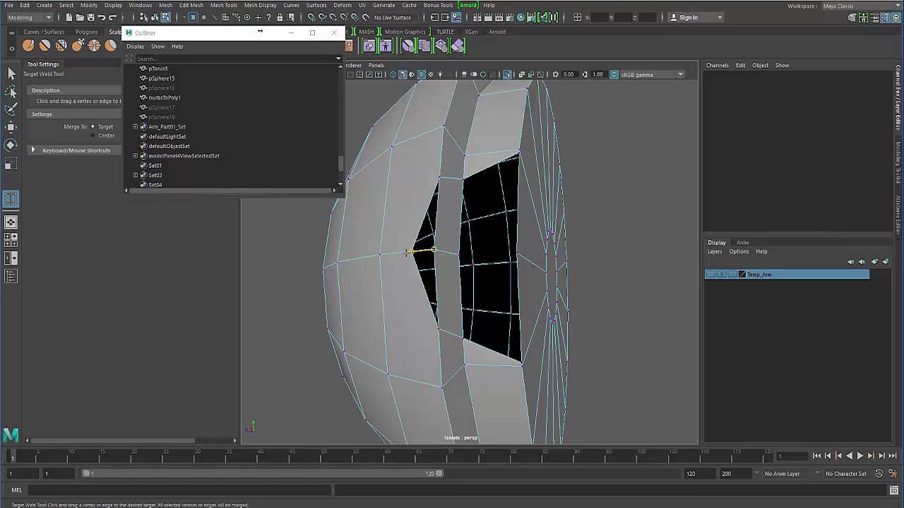
drag(404, 253, 451, 235)
Move the middle vertex of the rim step's outer edge toward the dome, forming an angled notch that follows the cut
key(q)
click(450, 237)
key(w)
key(f)
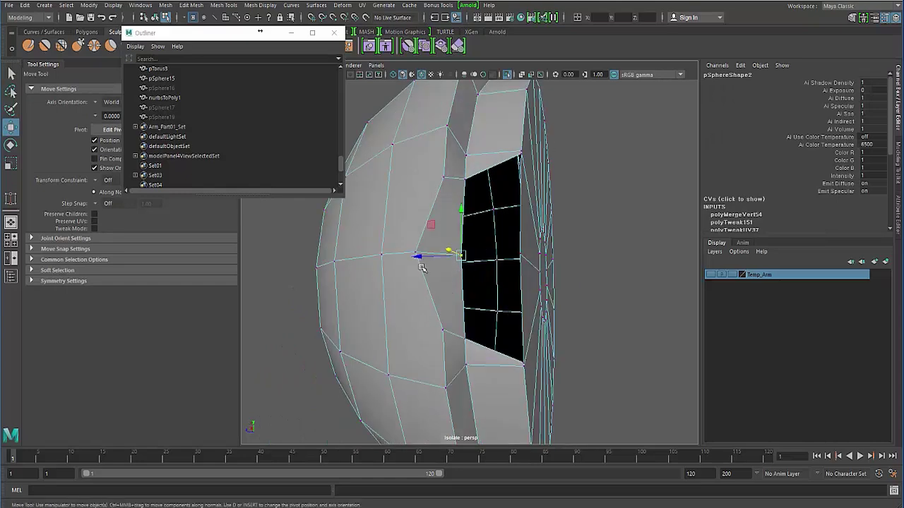
drag(424, 262, 391, 264)
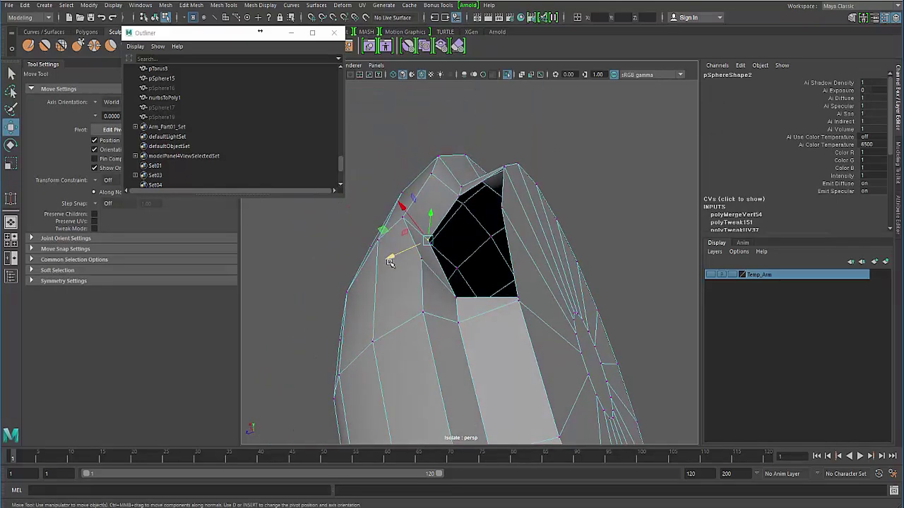
click(286, 285)
Adjust the position of the opening's lower corner vertex on the shell's outer rim edge
alt+drag(286, 285, 438, 273)
alt+drag(499, 170, 484, 318)
click(500, 371)
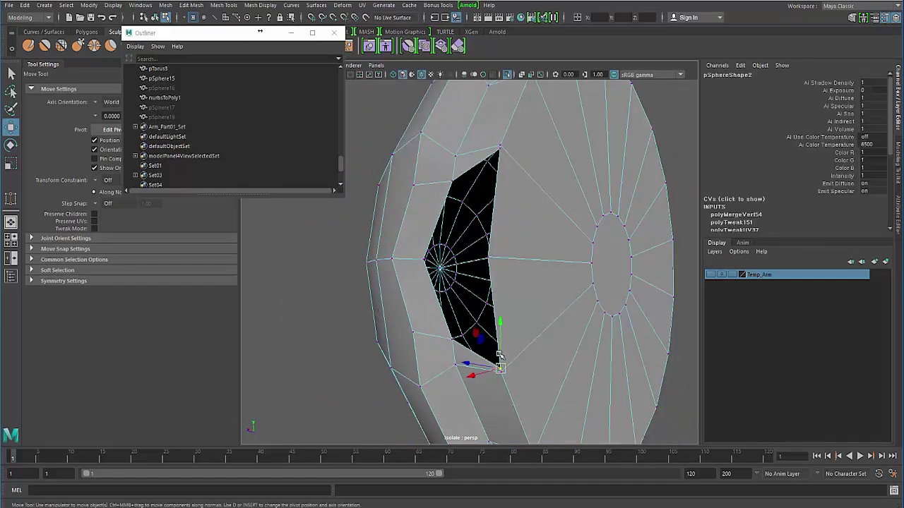
alt+drag(501, 358, 530, 349)
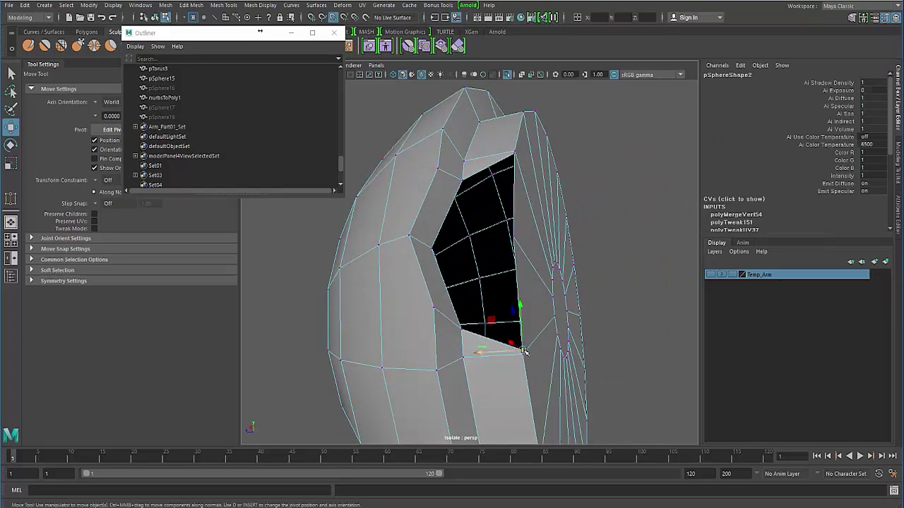
drag(522, 352, 487, 344)
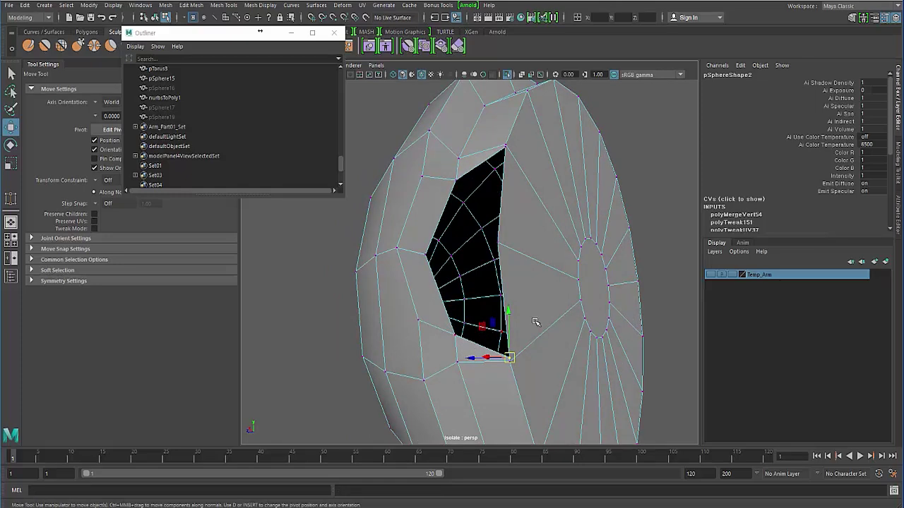
alt+drag(536, 322, 534, 298)
alt+drag(521, 255, 444, 263)
Multi-Cut a border around the notch on the dome, from its upper corner across the middle edge to its lower corner
shift+right_drag(423, 207, 374, 207)
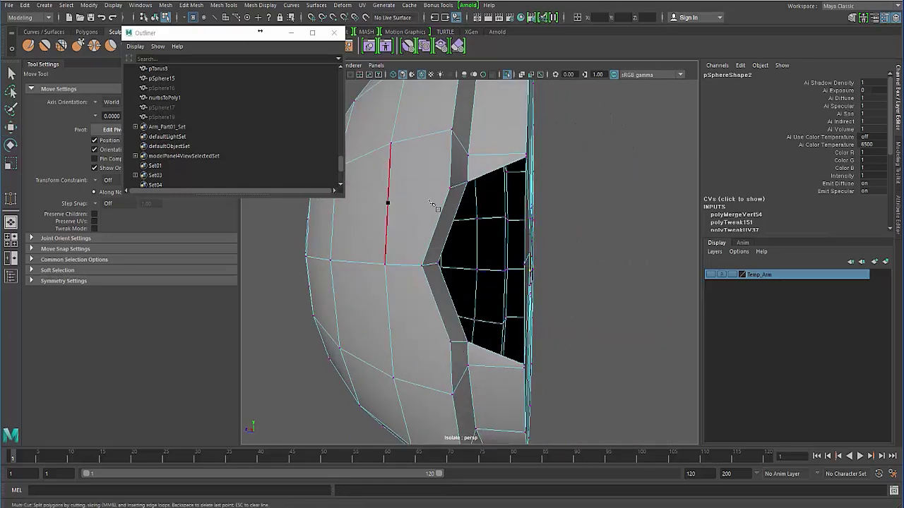
click(449, 189)
alt+drag(424, 197, 412, 201)
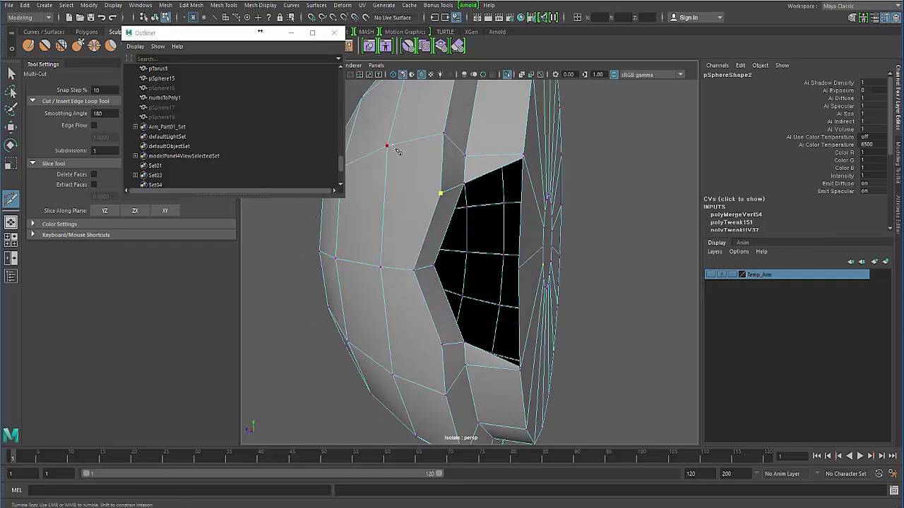
alt+drag(397, 151, 427, 226)
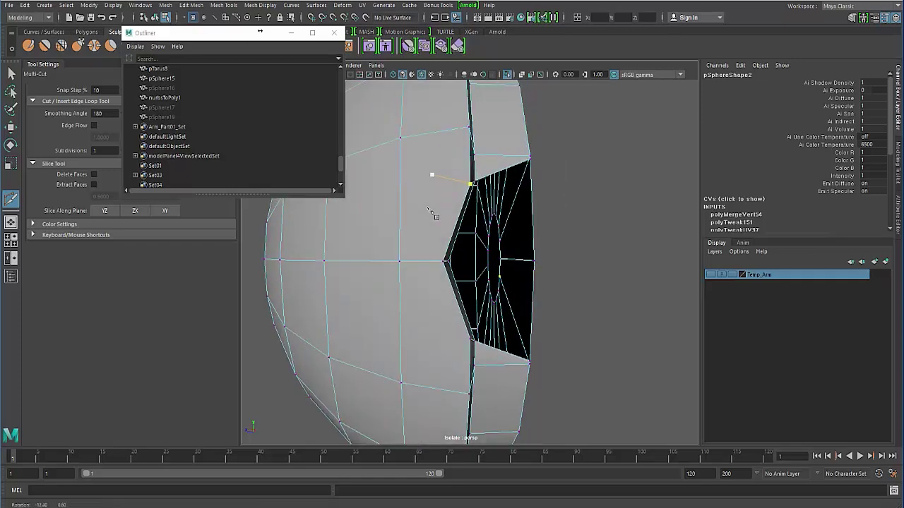
click(426, 266)
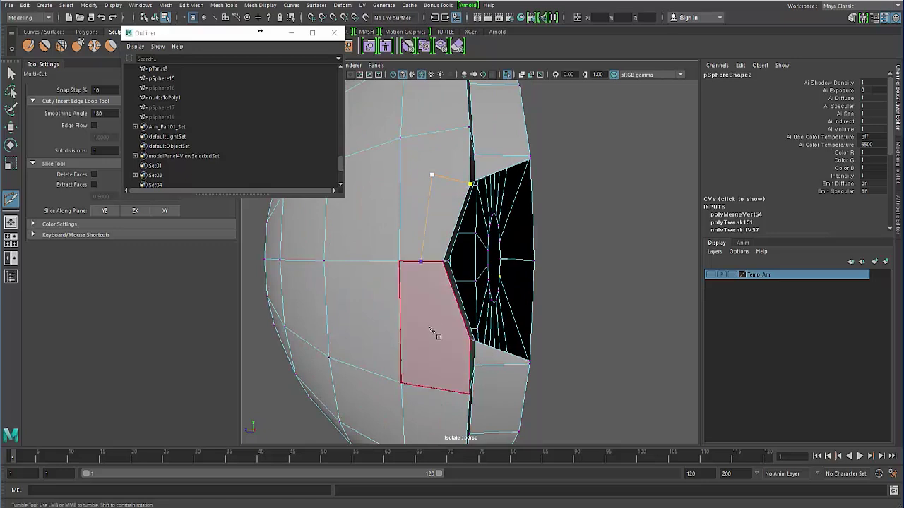
click(422, 332)
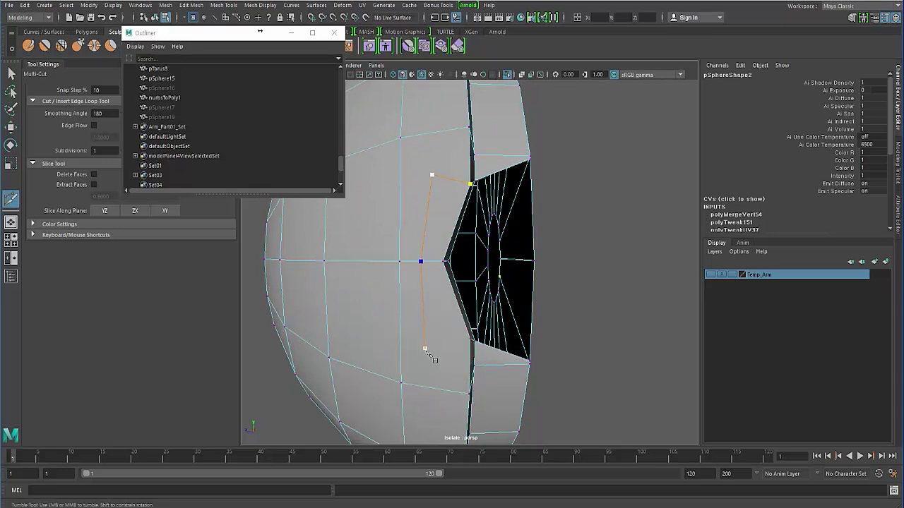
alt+drag(431, 356, 423, 350)
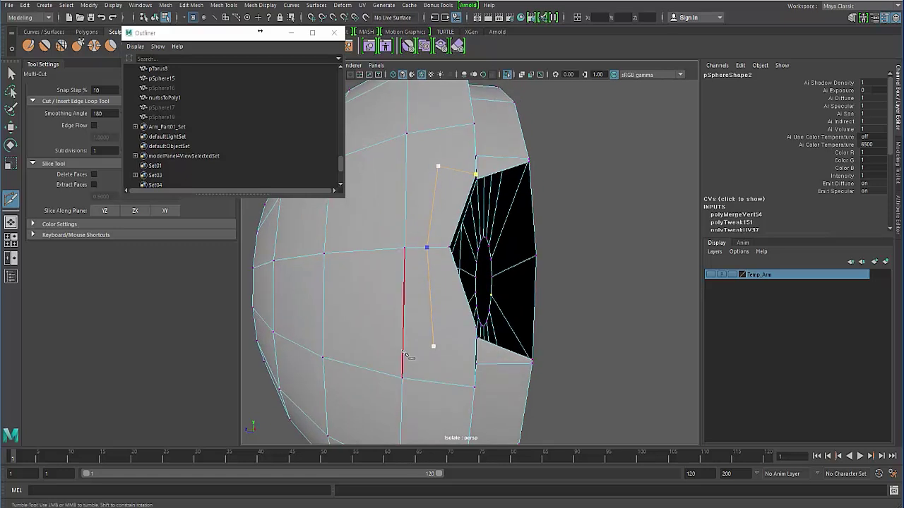
key(Return)
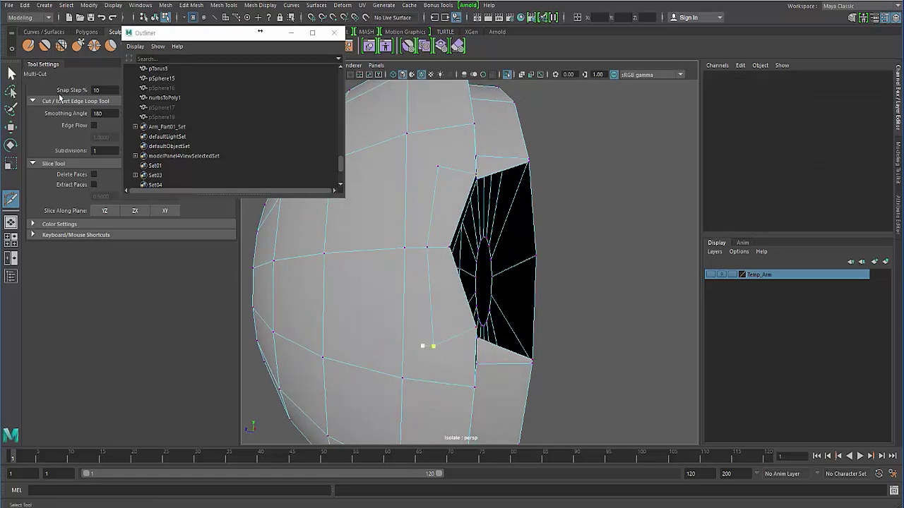
Select the lower vertex of the new border cut on the dome for moving
key(q)
click(434, 348)
key(w)
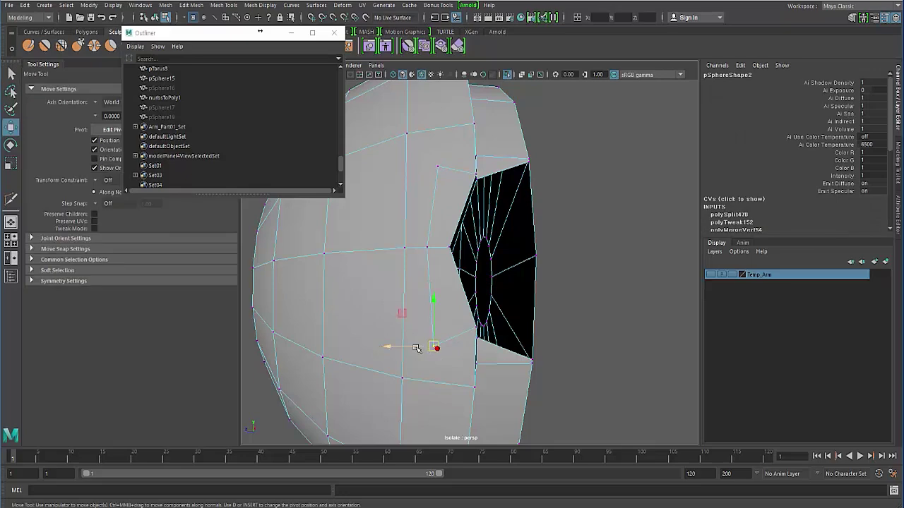
Try to slide the border cut's lower vertex with the transform constraint set to Edge and Surface, and undo the move
alt+drag(416, 347, 383, 351)
click(99, 181)
click(117, 191)
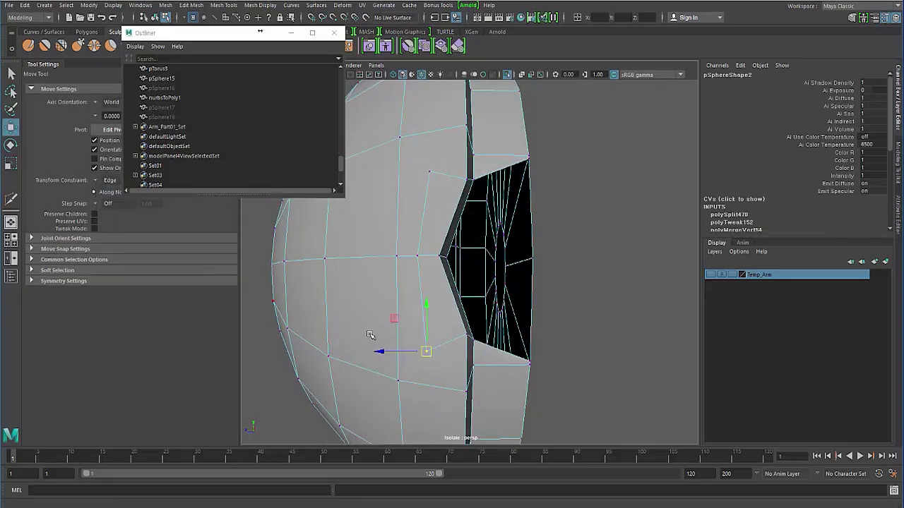
click(99, 181)
click(115, 201)
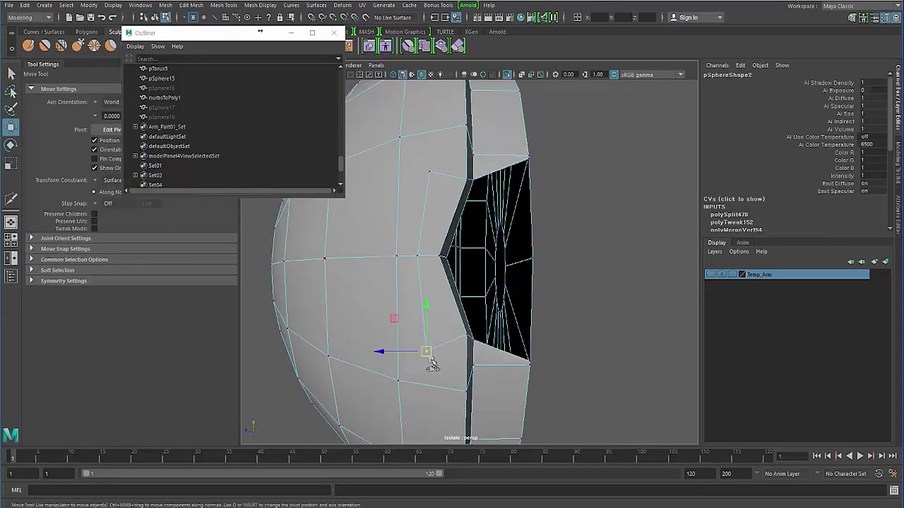
alt+drag(429, 359, 430, 335)
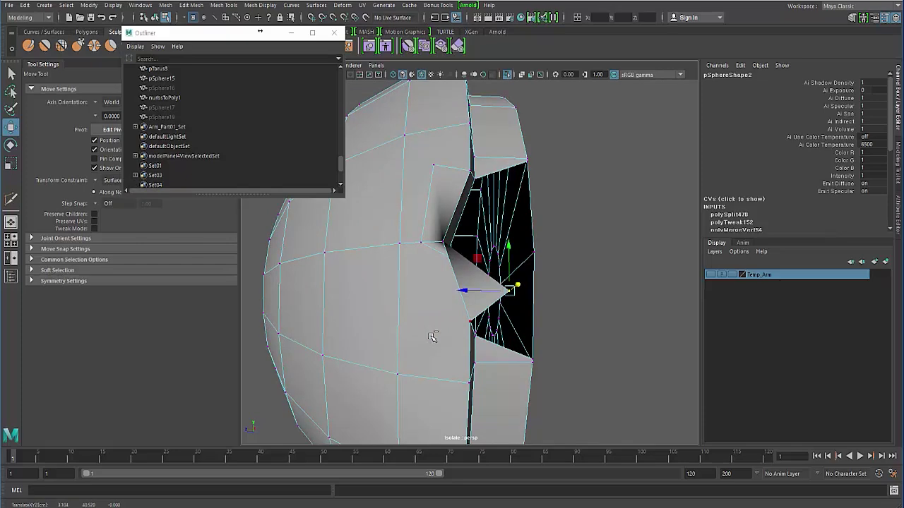
key(ctrl+z)
Move the border cut's lower vertex into line with its upper counterpart and return to object selection
drag(428, 295, 392, 299)
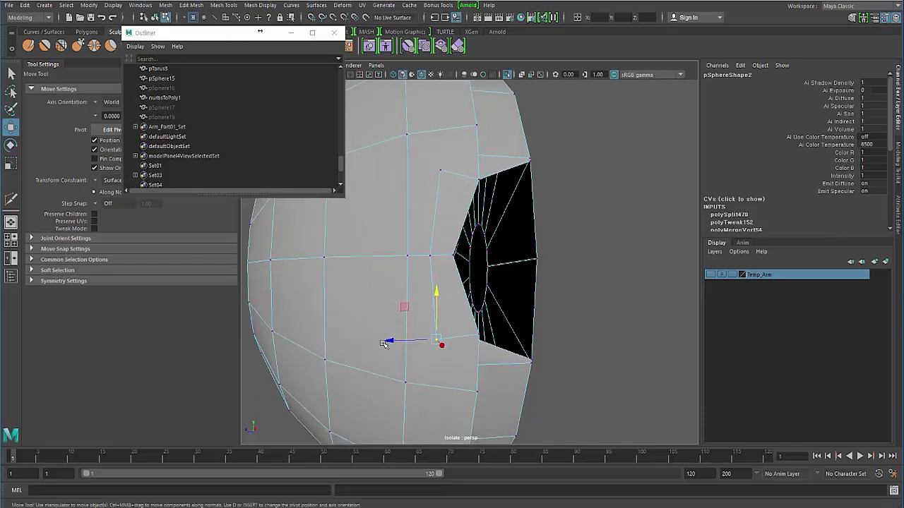
drag(390, 341, 396, 342)
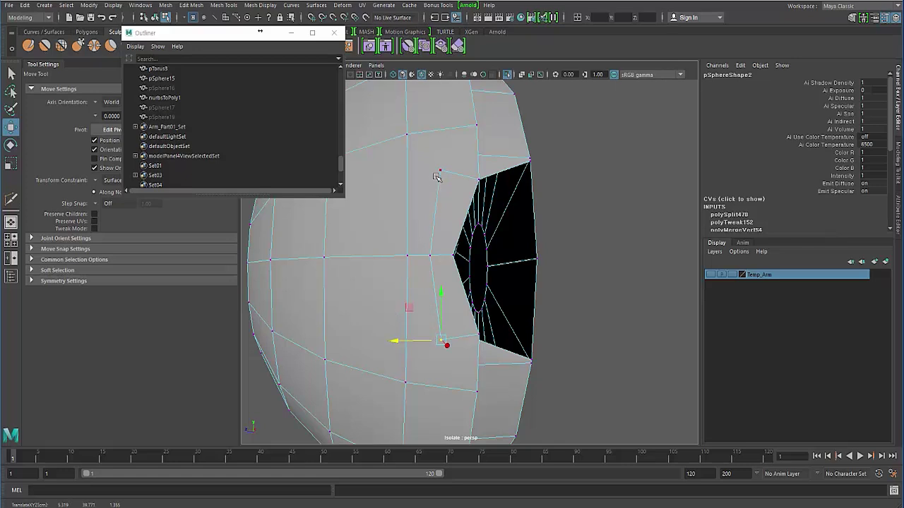
key(F8)
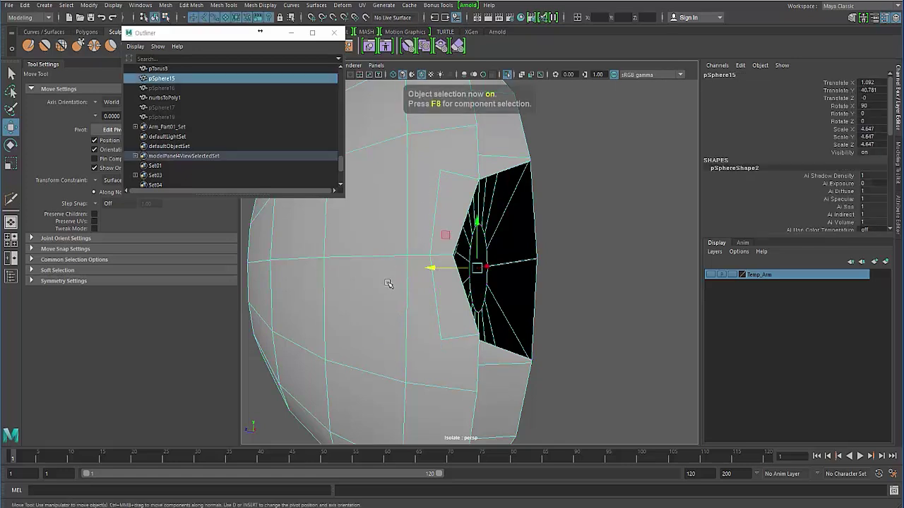
Multi-Cut edges connecting the border's lower and upper corner vertices to the nearest dome grid vertices
shift+right_drag(388, 283, 311, 261)
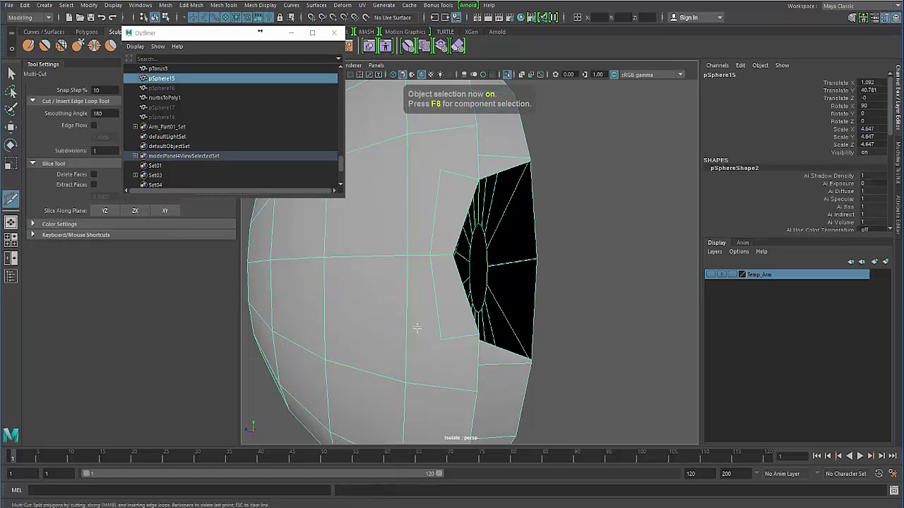
click(406, 383)
right_click(406, 383)
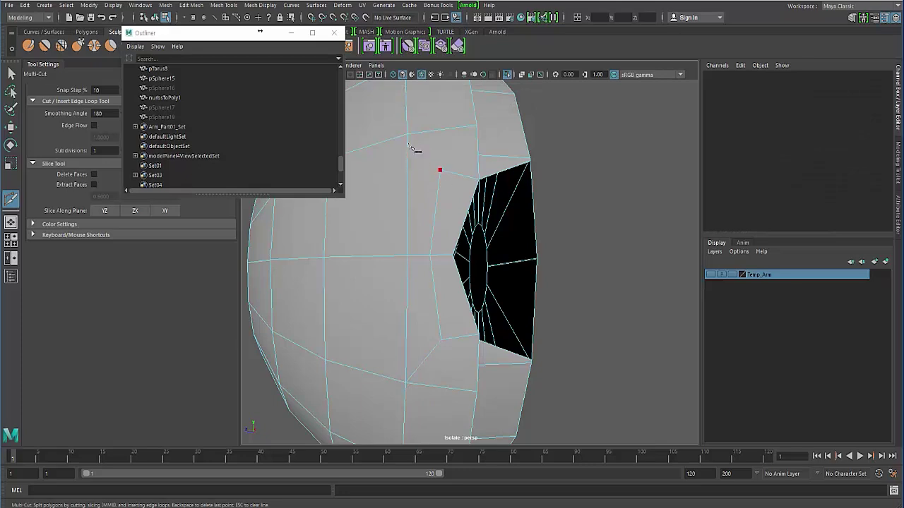
alt+drag(421, 212, 398, 241)
click(11, 74)
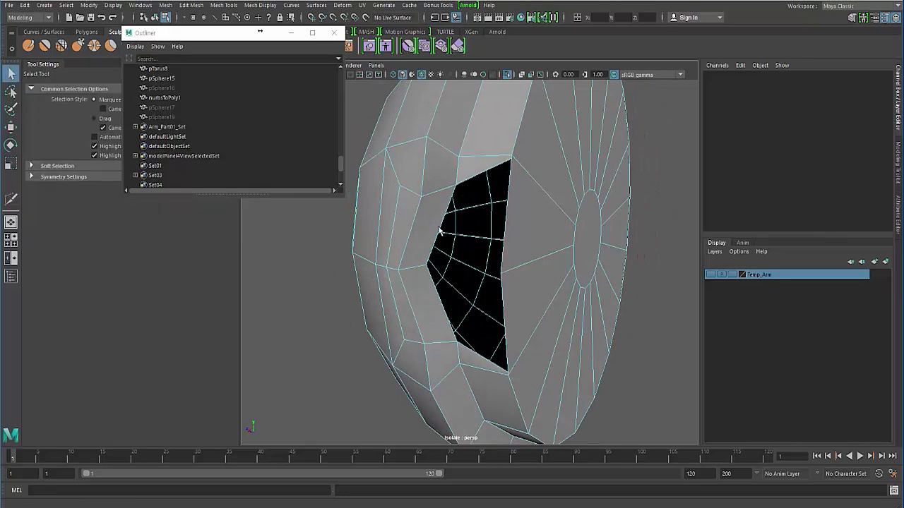
alt+drag(454, 168, 438, 163)
shift+right_click(437, 161)
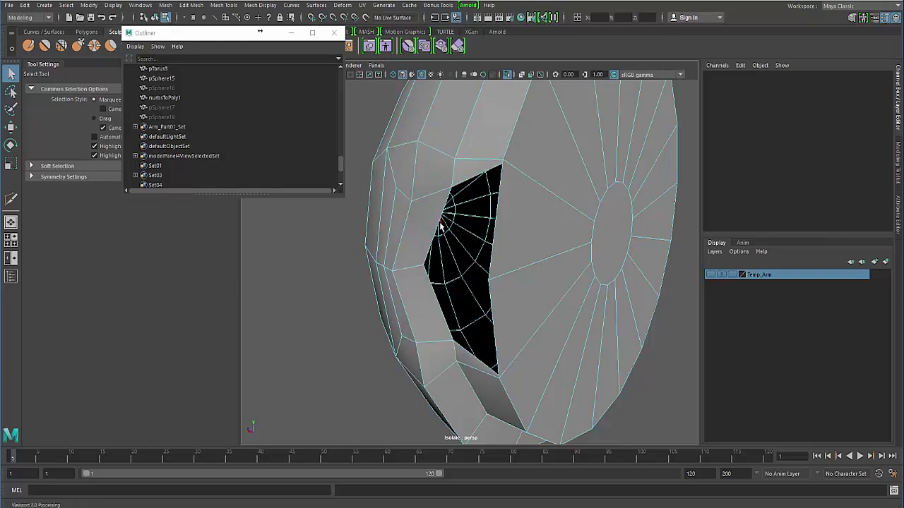
click(441, 226)
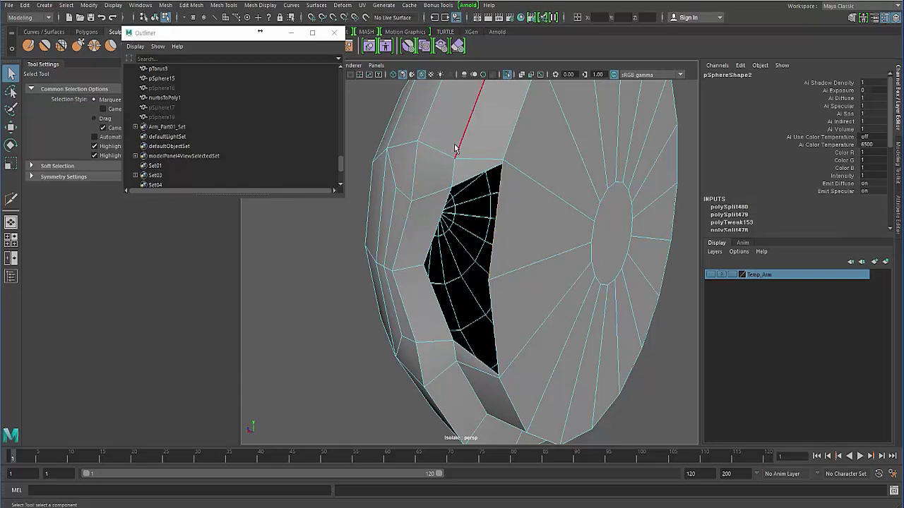
click(499, 219)
key(Delete)
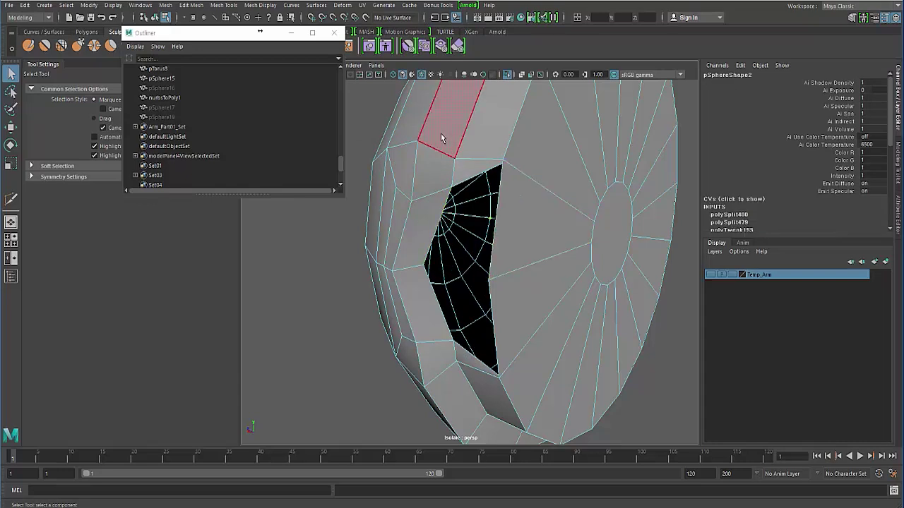
click(443, 136)
shift+right_click(447, 134)
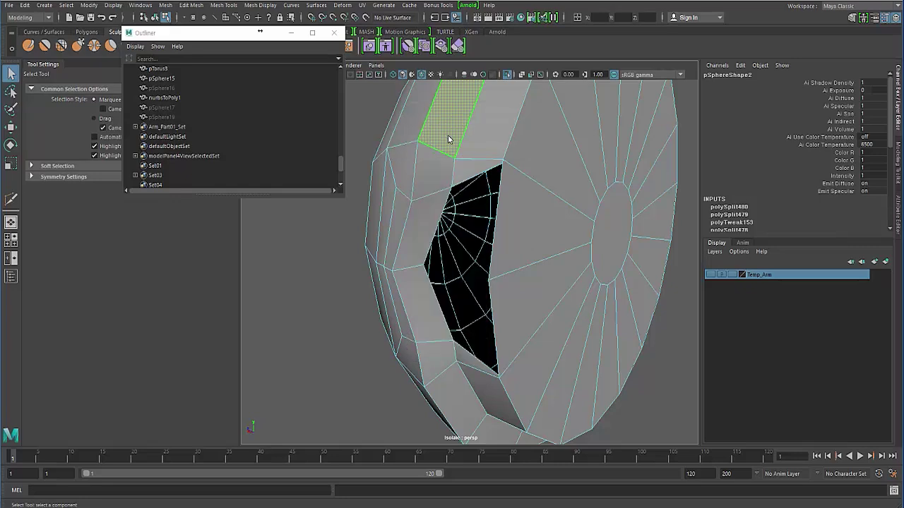
Append two polygons across the notch opening, covering its upper and lower halves between the dome shell's rim and the flat disc
key(F8)
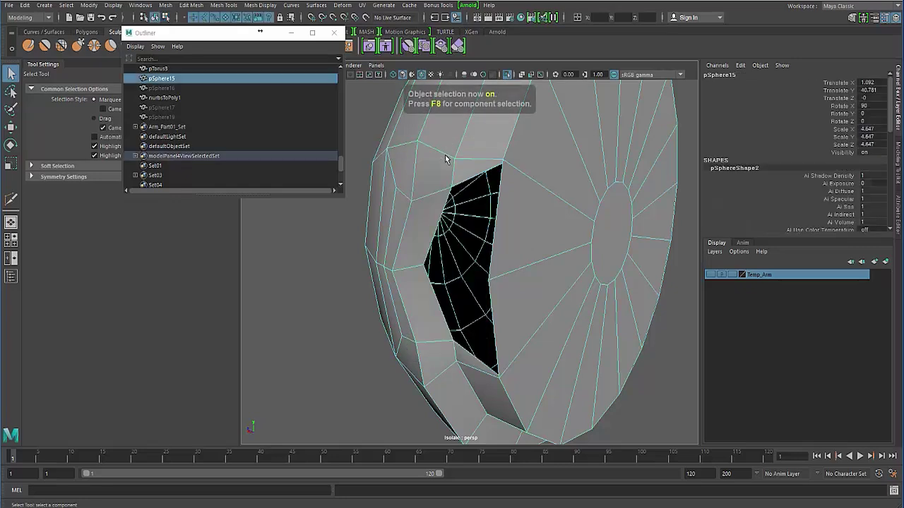
shift+right_click(445, 156)
click(475, 157)
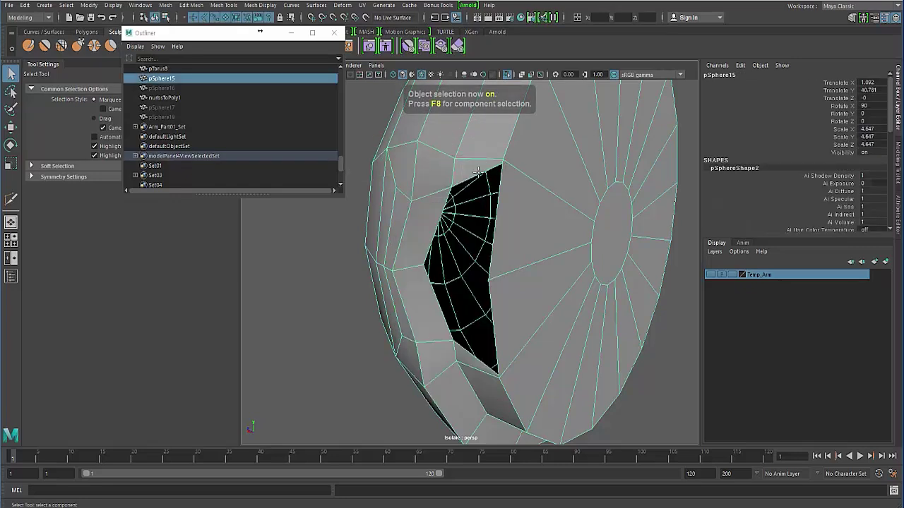
click(440, 214)
click(497, 213)
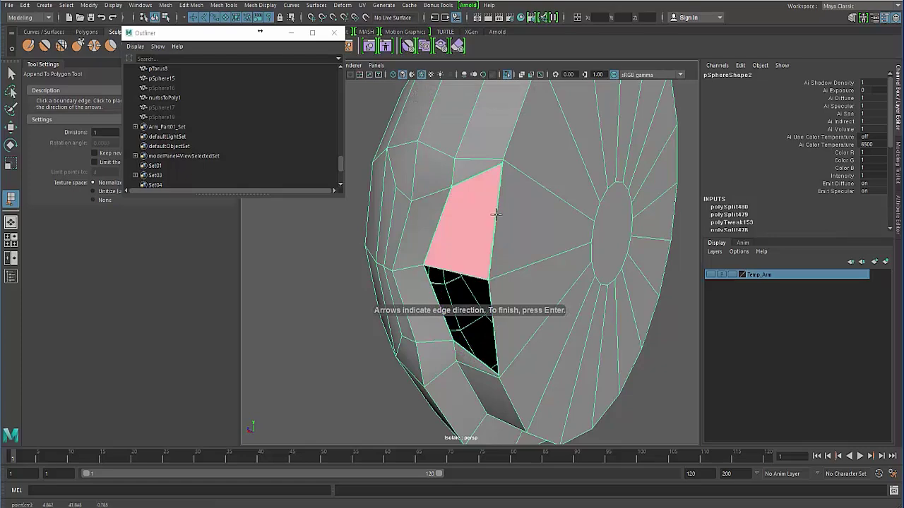
key(Return)
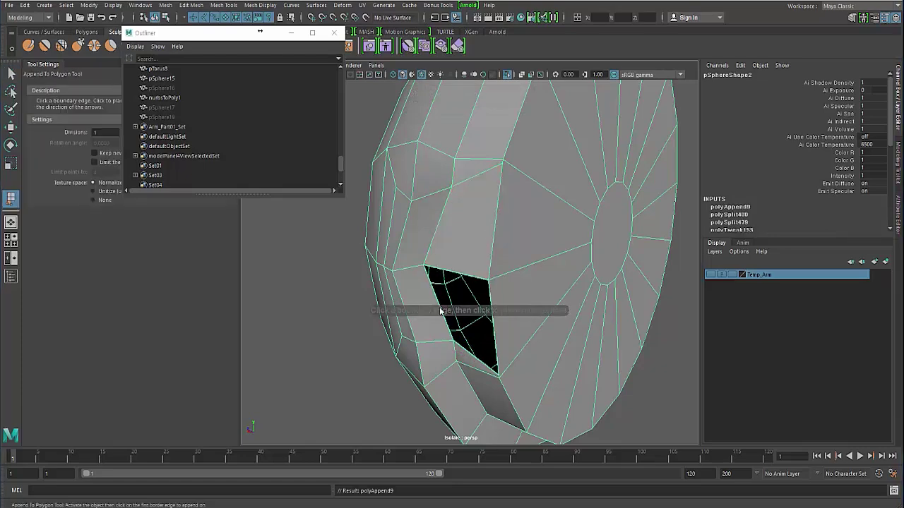
click(433, 291)
click(456, 318)
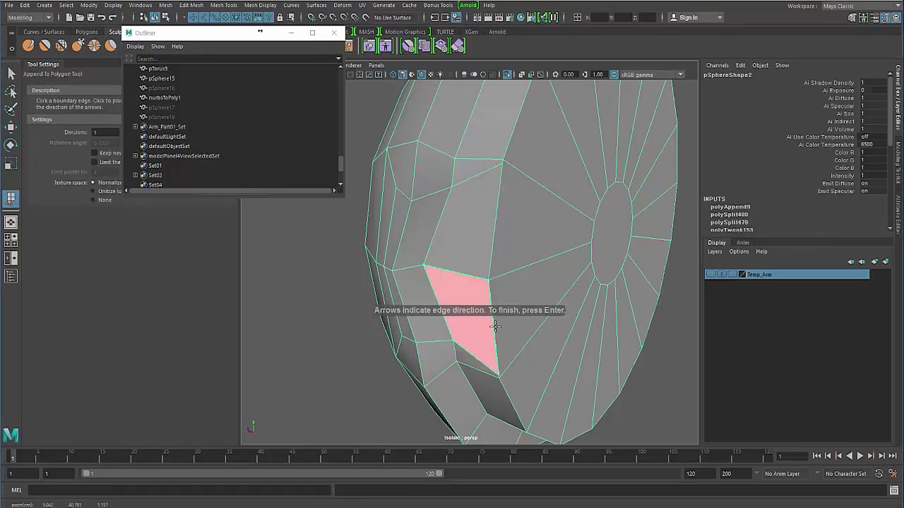
key(Return)
Multi-Cut an inset border on the disc between the notch's upper and lower corners, and connect its two bend points to the central circle
alt+drag(368, 270, 357, 231)
alt+drag(451, 263, 385, 274)
shift+right_drag(479, 225, 424, 226)
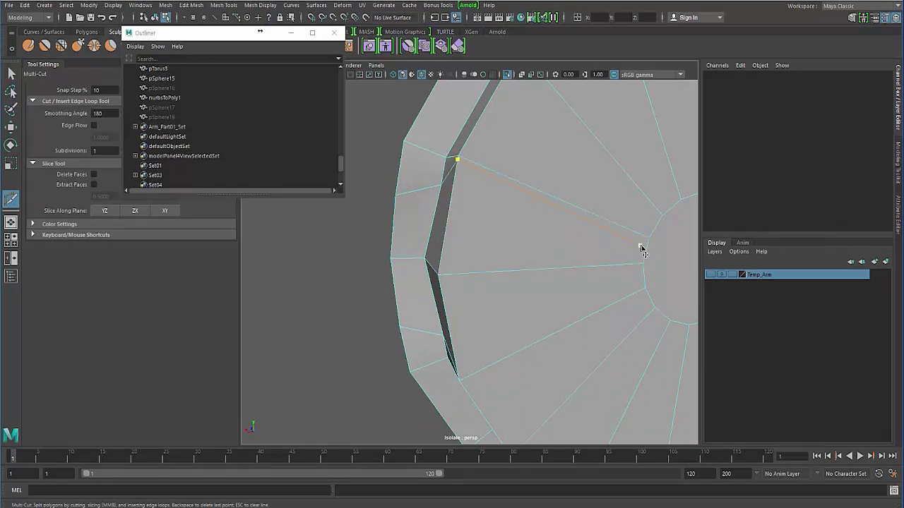
click(489, 212)
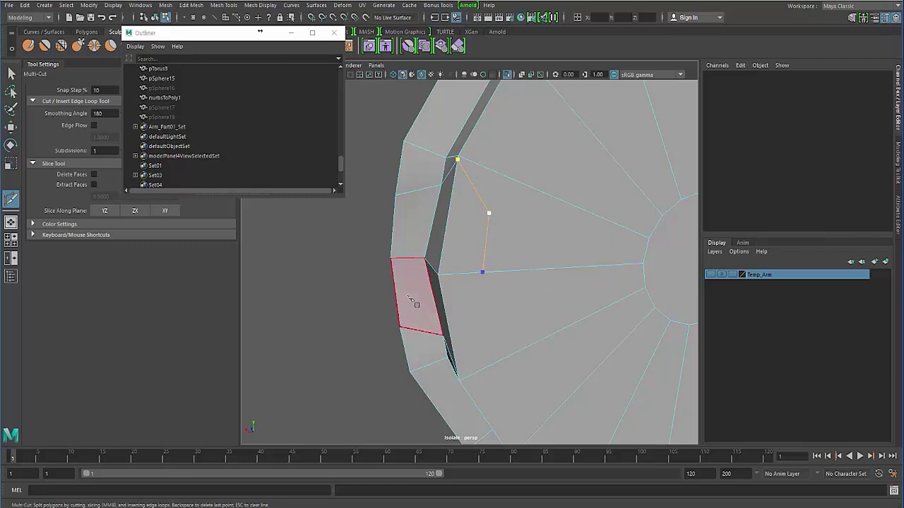
alt+drag(414, 303, 442, 306)
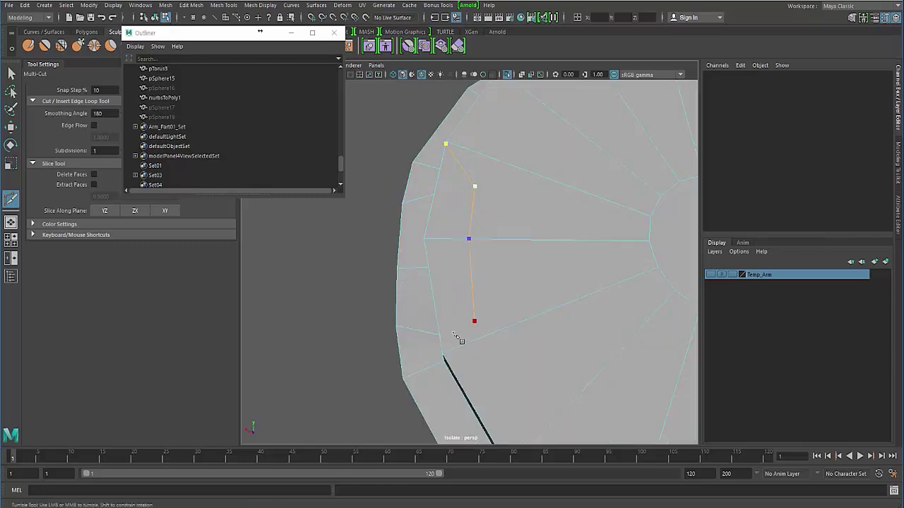
alt+drag(456, 338, 471, 343)
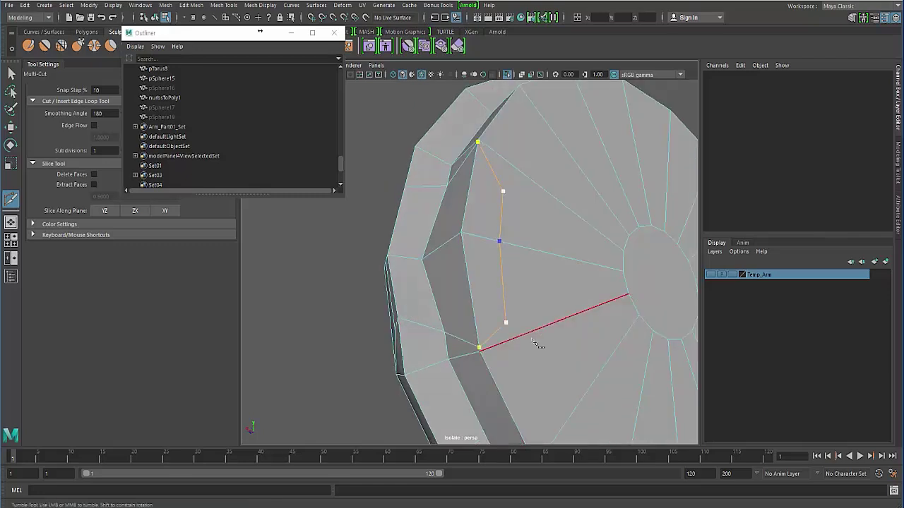
key(Return)
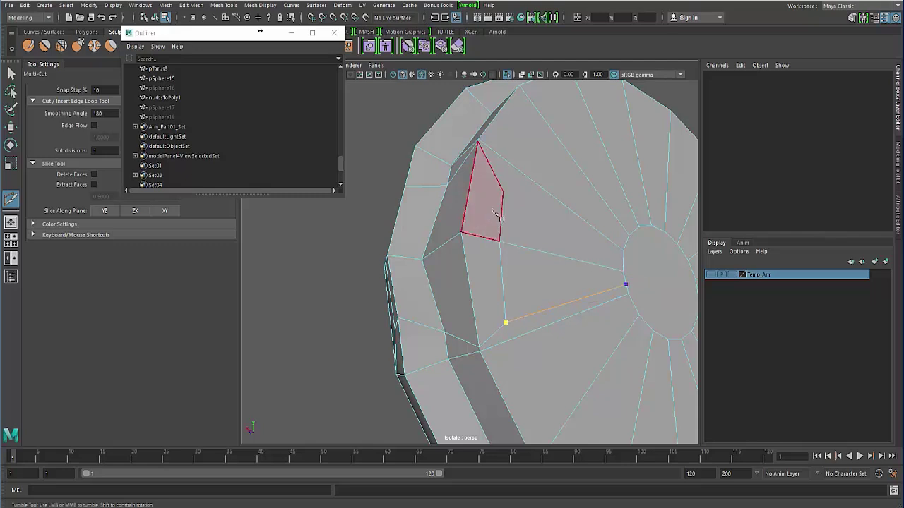
key(Return)
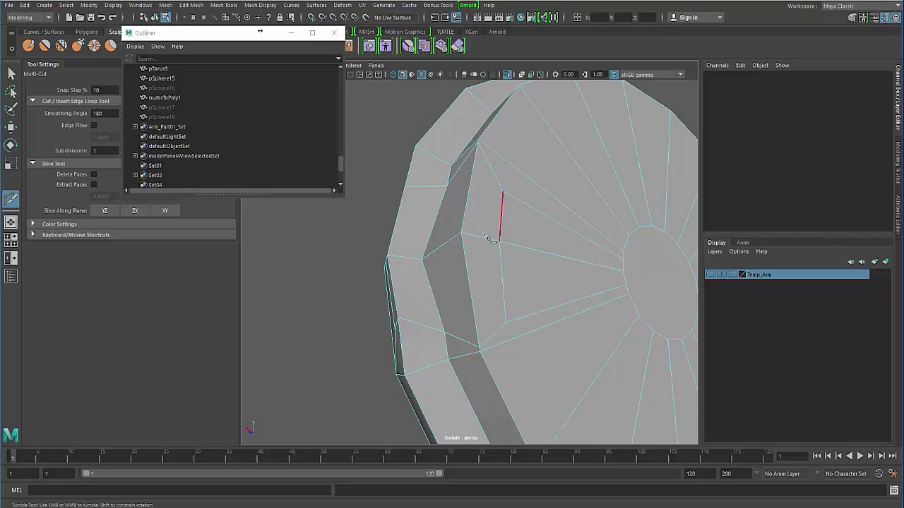
Preview the dome shell as a smoothed mesh and return it to the unsmoothed display
alt+drag(490, 238, 261, 171)
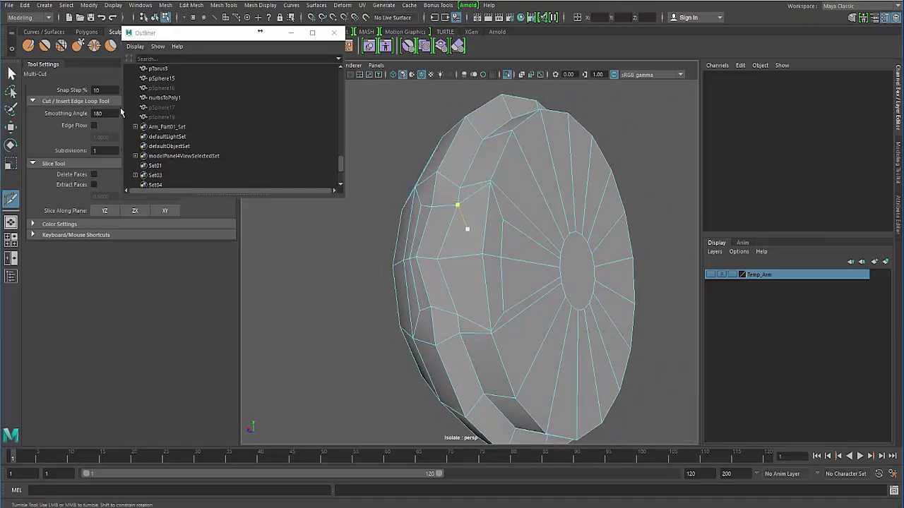
click(11, 74)
alt+drag(381, 226, 439, 223)
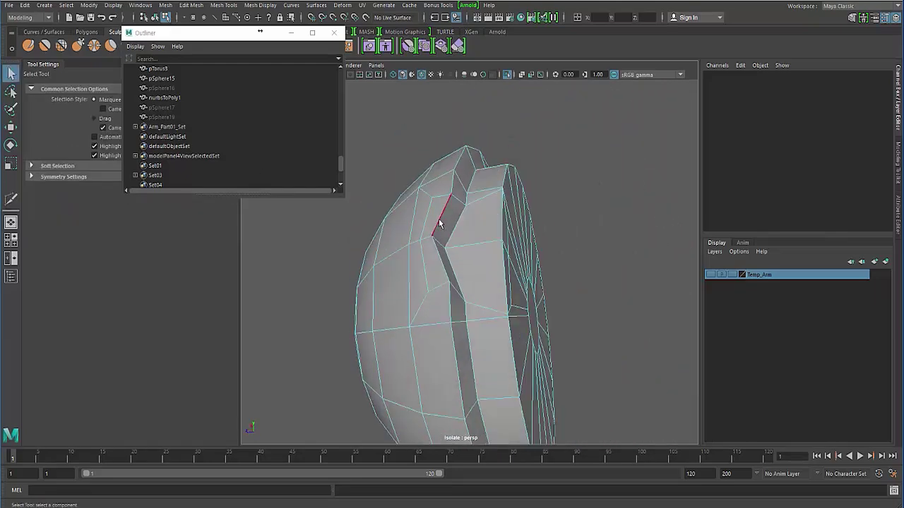
key(F8)
key(3)
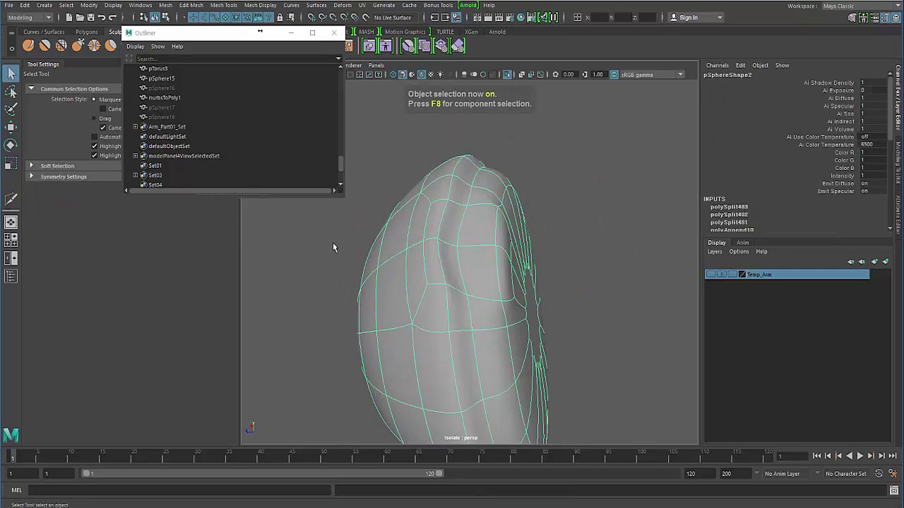
click(333, 247)
alt+drag(335, 247, 472, 216)
click(455, 271)
key(1)
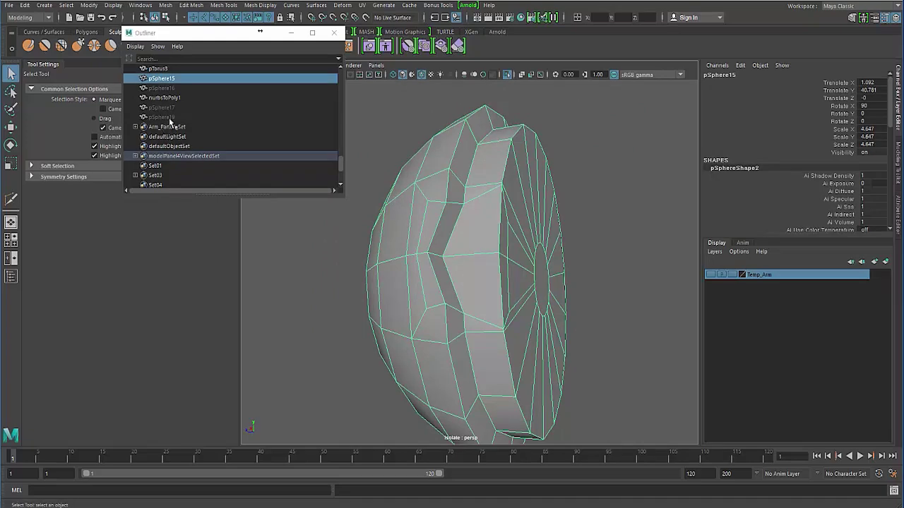
Make the hidden sphere pSphere19 visible again
click(170, 117)
click(868, 153)
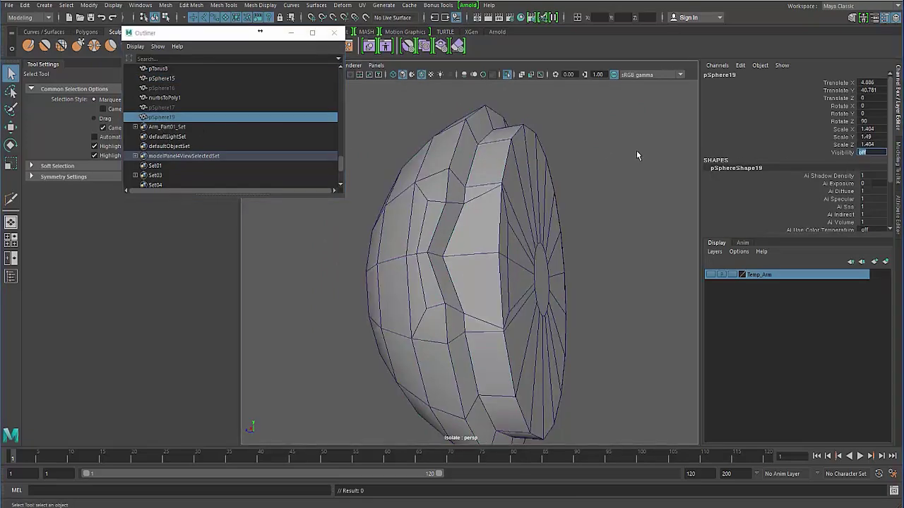
text(1)
key(Return)
Delete the sphere's faces on the side toward the disc's centre and return to object selection
alt+drag(298, 379, 447, 216)
right_click(448, 215)
right_drag(448, 233, 448, 244)
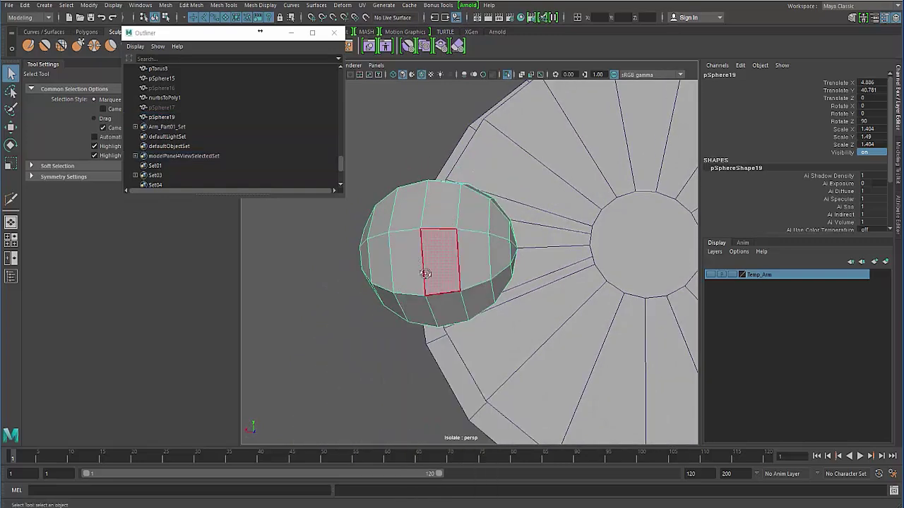
alt+drag(428, 276, 484, 218)
drag(491, 188, 587, 371)
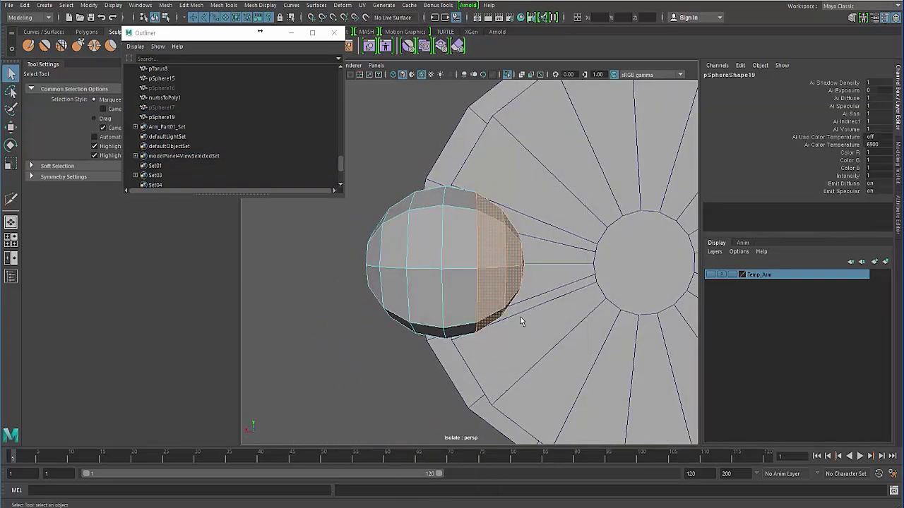
key(Delete)
key(F8)
click(363, 308)
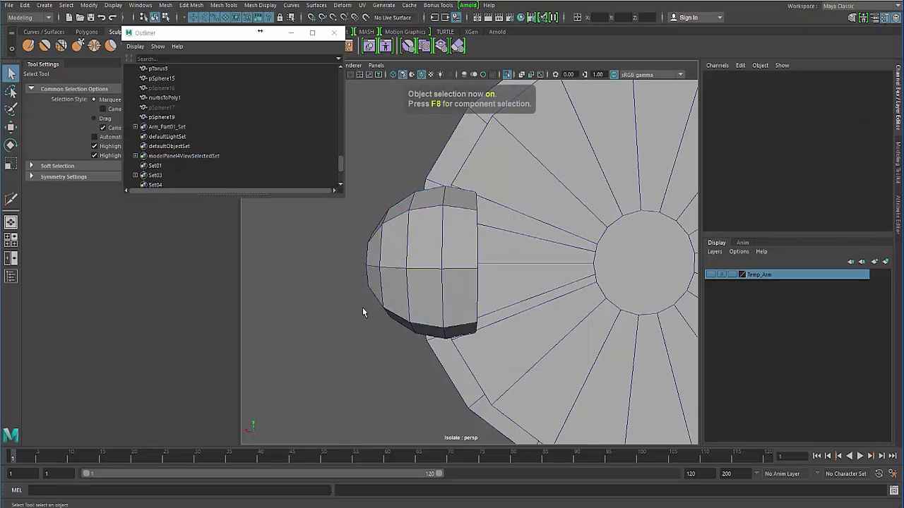
Move the vertices around the cut sphere's outer pole slightly down toward the shell and return to object selection
alt+drag(363, 308, 509, 212)
click(443, 301)
key(r)
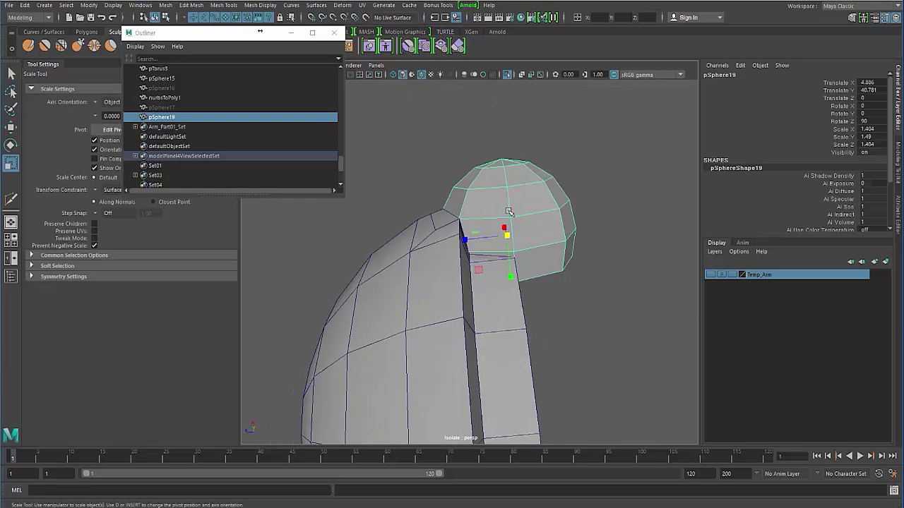
alt+drag(501, 264, 499, 201)
right_click(499, 198)
right_drag(499, 198, 461, 195)
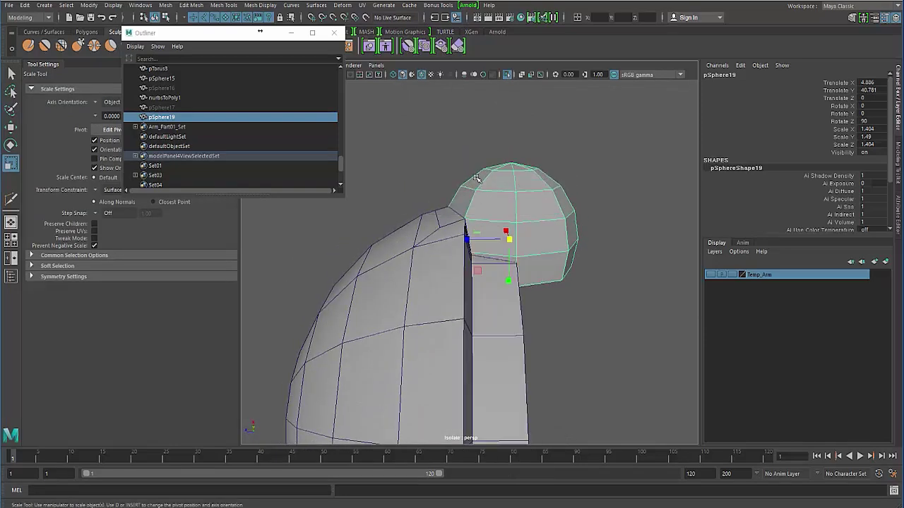
alt+drag(478, 181, 573, 178)
alt+drag(511, 179, 508, 191)
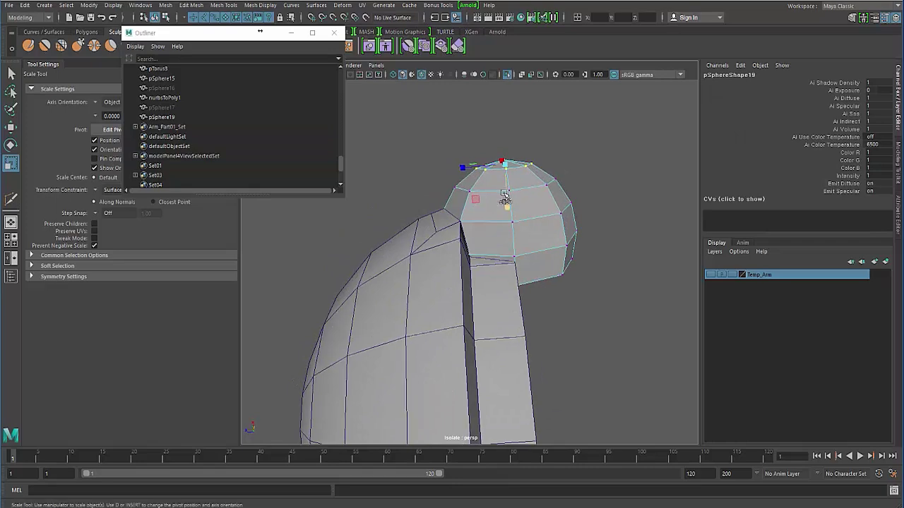
key(w)
drag(502, 114, 499, 123)
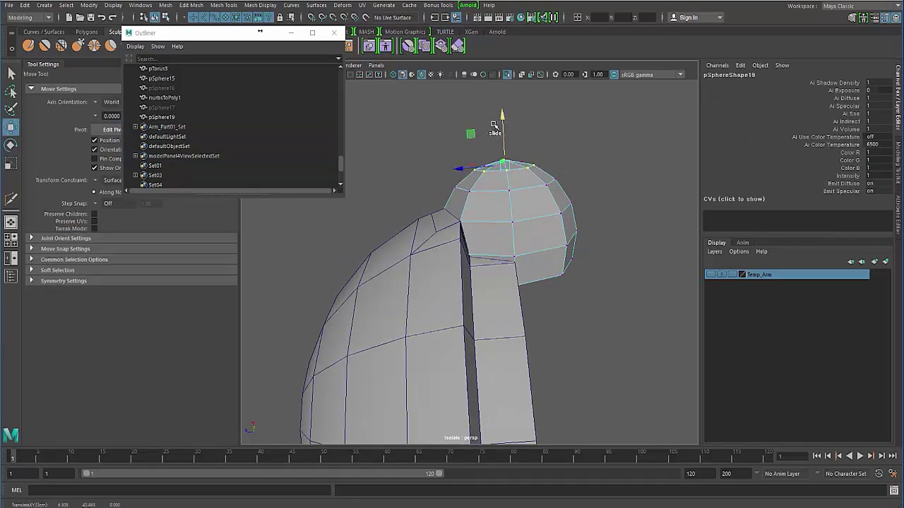
click(401, 128)
key(F8)
click(426, 170)
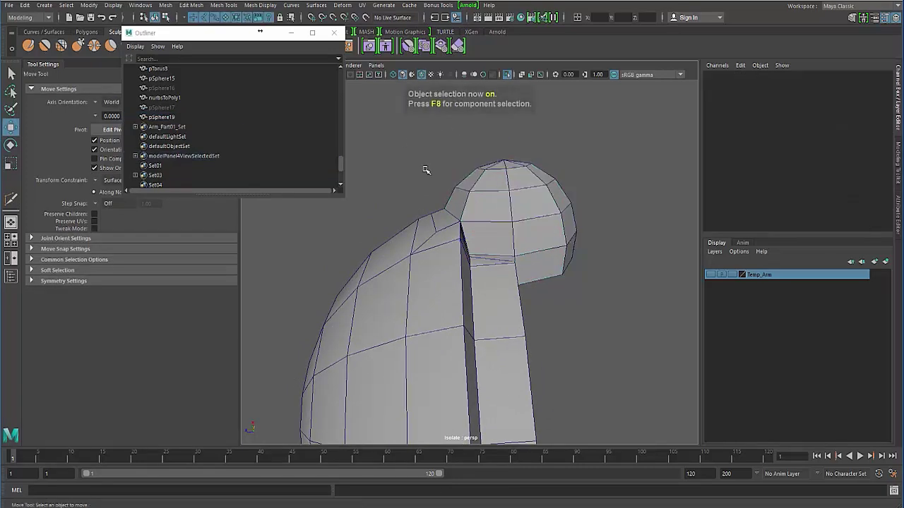
Hide every object except the dome shell pSphere15
click(475, 251)
alt+drag(475, 251, 406, 314)
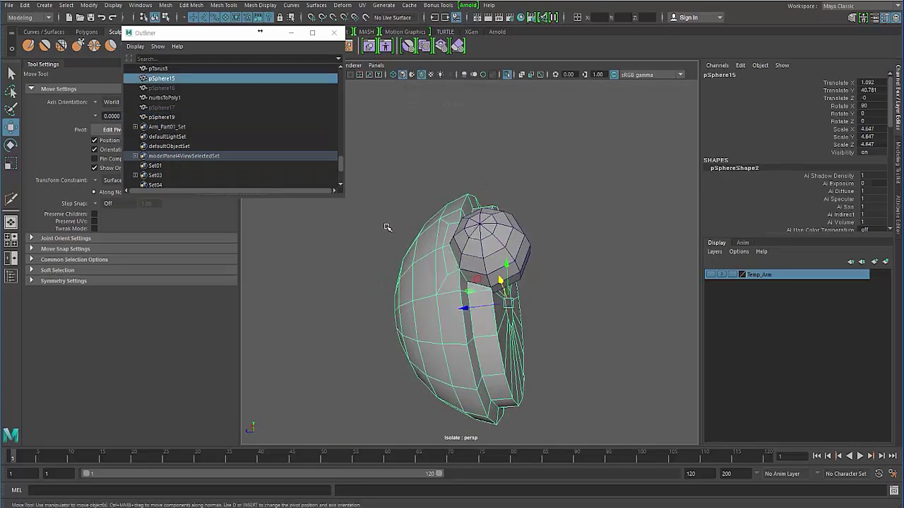
key(alt+h)
click(400, 240)
alt+drag(400, 240, 487, 301)
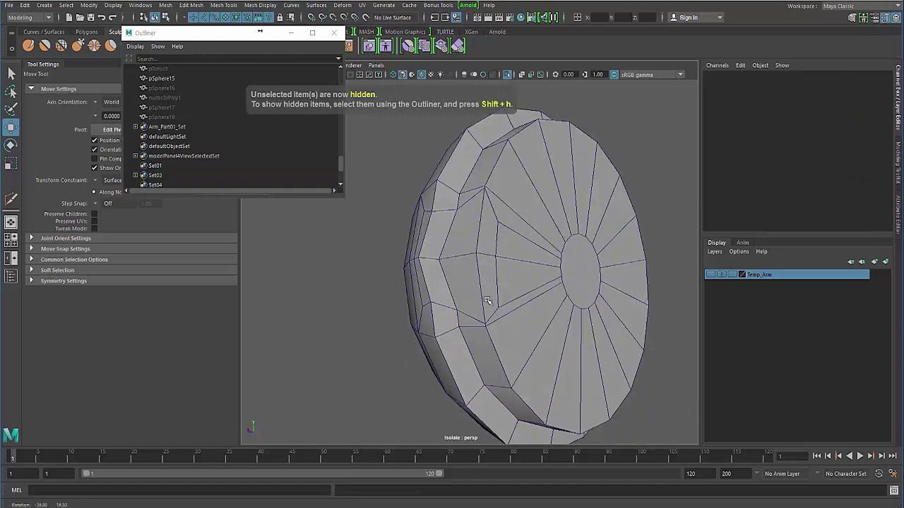
Bevel the edge loops running around the dome shell's rim, groove and notch, together with the disc's outer border
right_drag(502, 221, 493, 170)
click(483, 231)
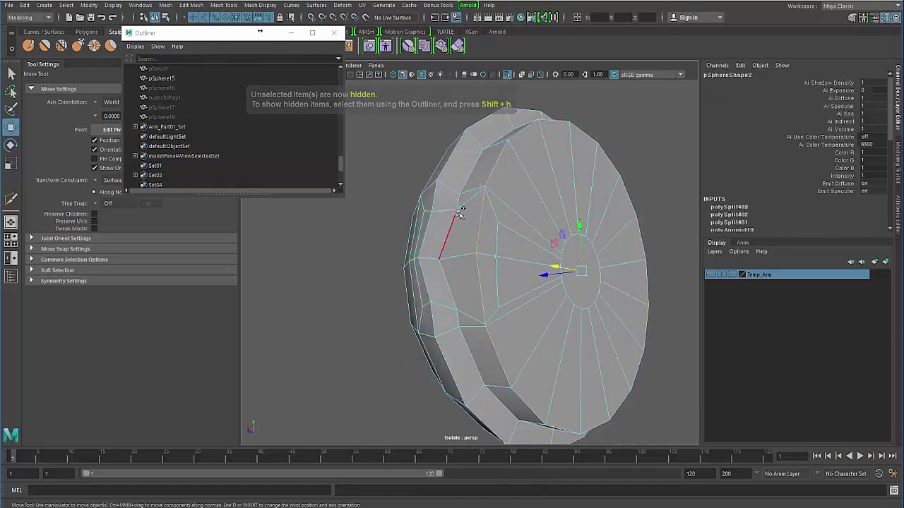
shift+double_click(458, 203)
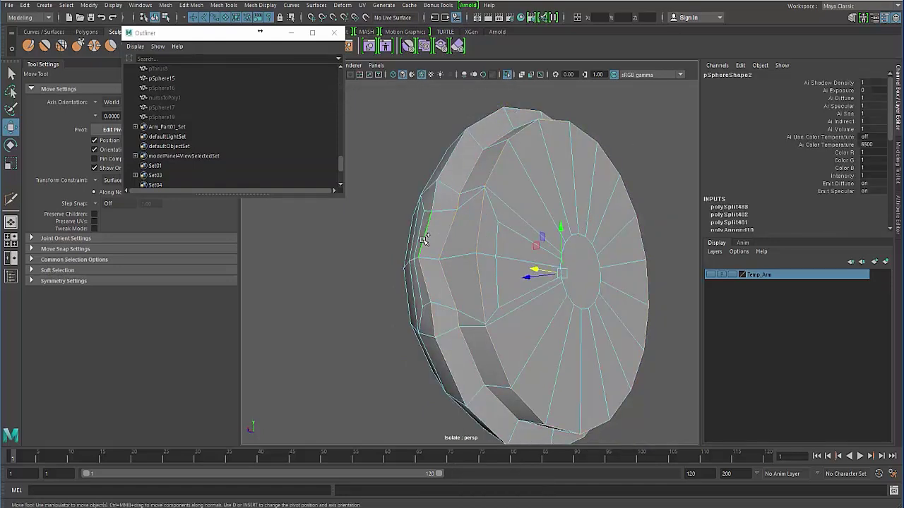
alt+drag(424, 240, 408, 285)
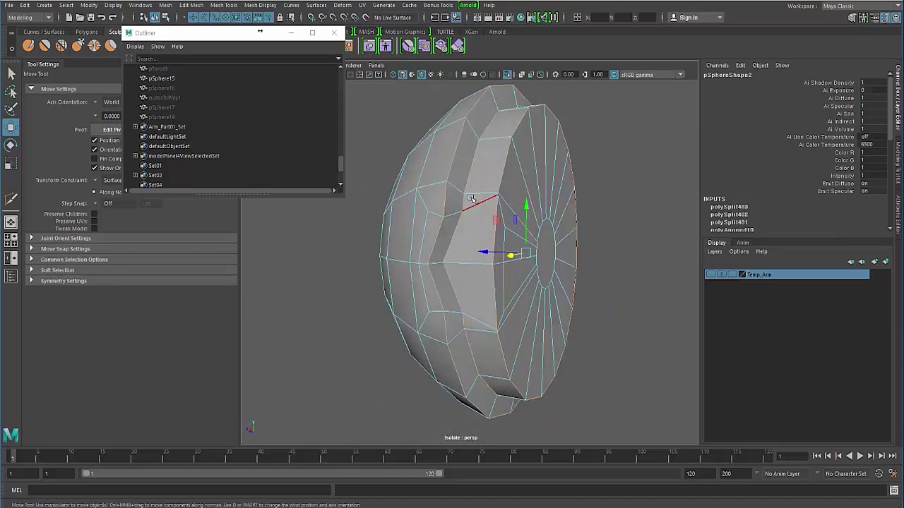
shift+right_click(470, 199)
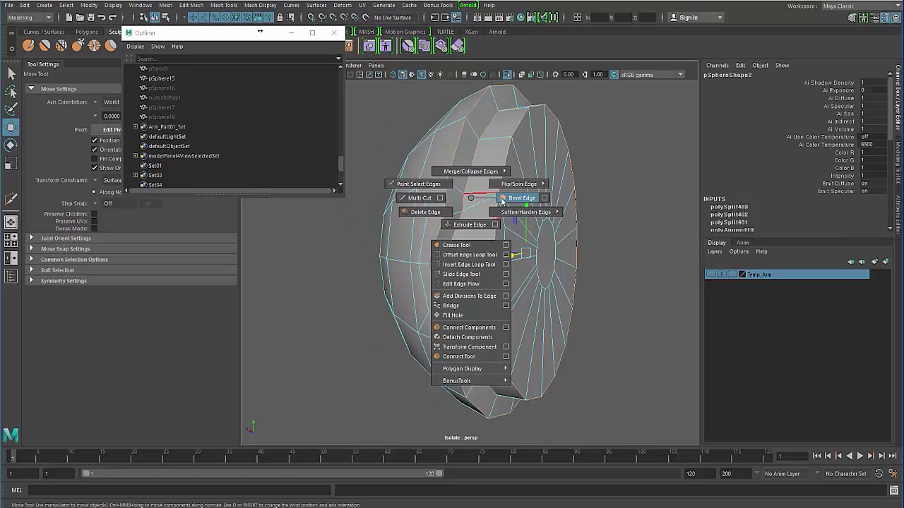
shift+right_drag(503, 201, 506, 201)
alt+drag(414, 248, 428, 245)
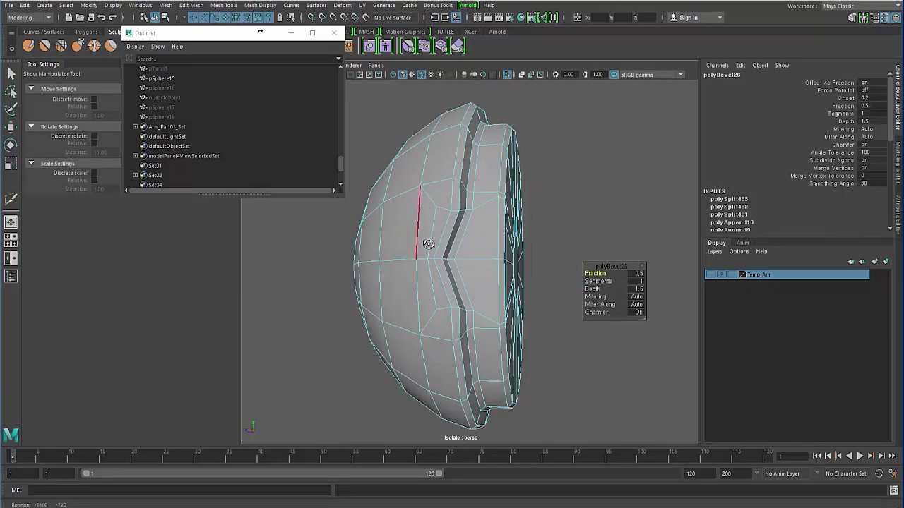
Preview the bevelled dome shell smoothed, undo the bevel and return the shell to unsmoothed display
key(3)
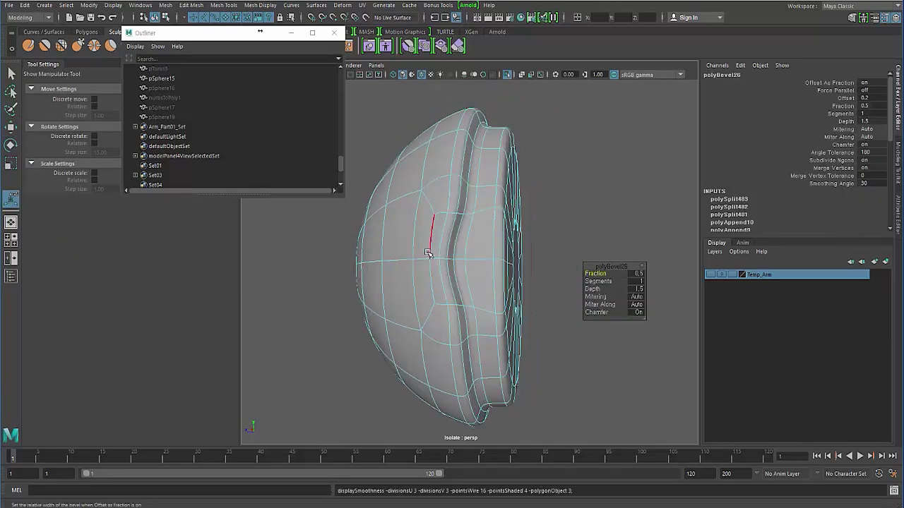
key(q)
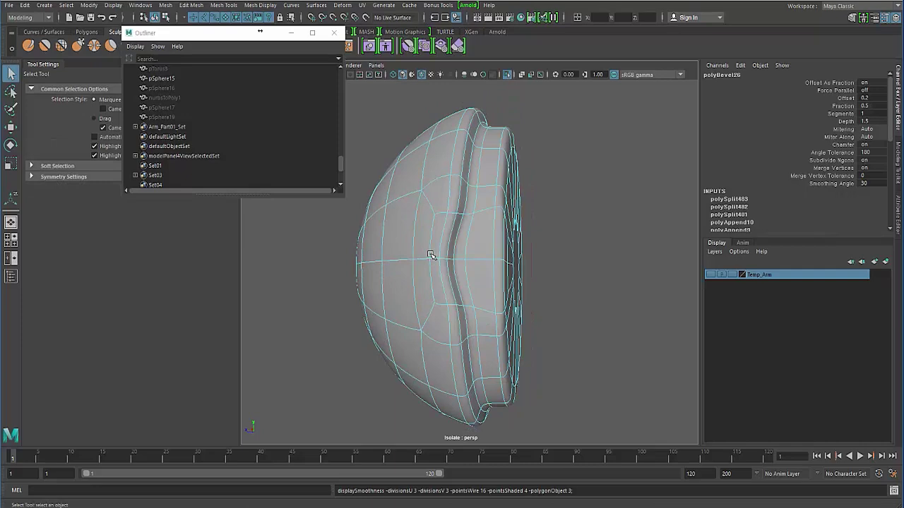
key(ctrl+z)
key(ctrl+z)
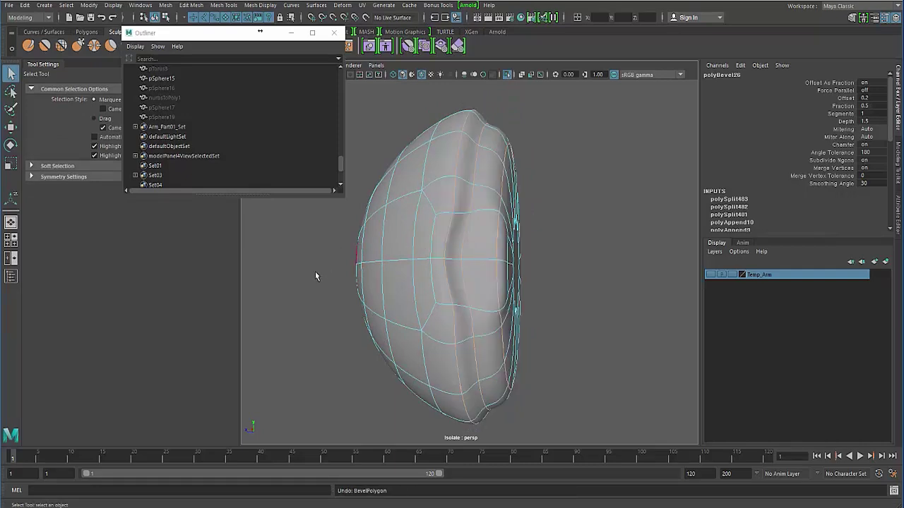
key(1)
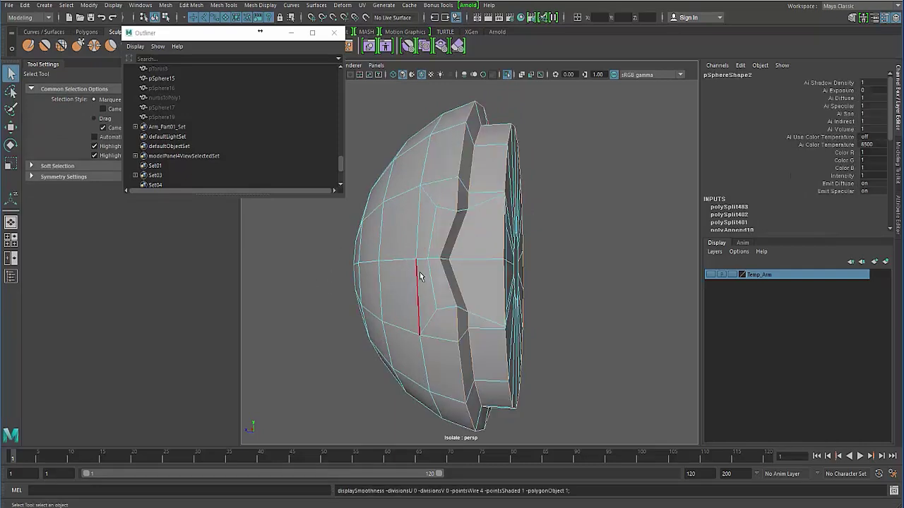
Try to bevel the dome shell's selected edges again and undo the attempt
alt+drag(420, 276, 432, 225)
shift+right_drag(432, 225, 426, 240)
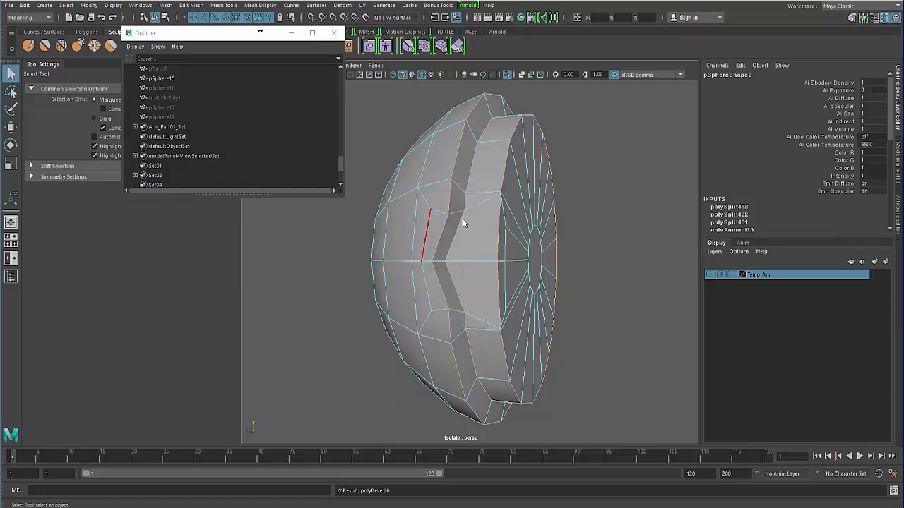
alt+drag(428, 261, 419, 244)
key(ctrl+z)
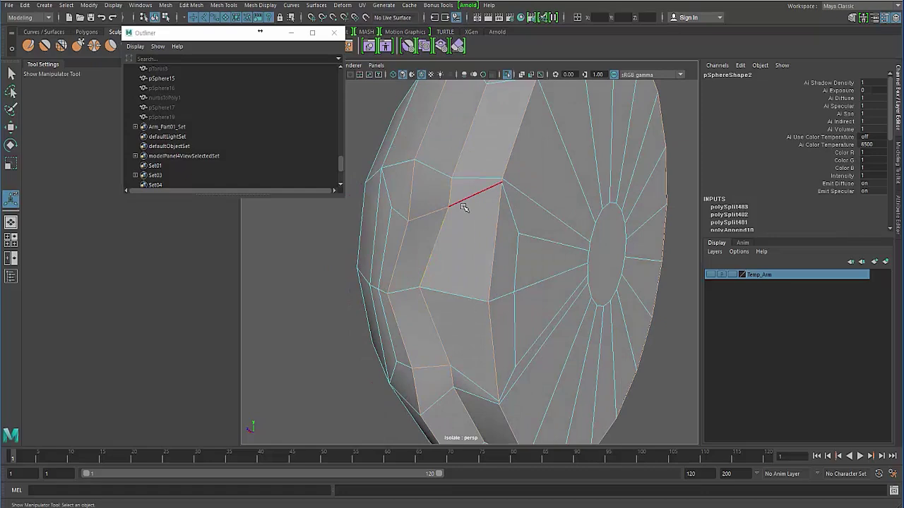
Bevel the shell's selected rim, groove and disc-border edges together with the short edges at the notch corners, using a fraction of 0.2
click(464, 207)
alt+drag(452, 244, 472, 229)
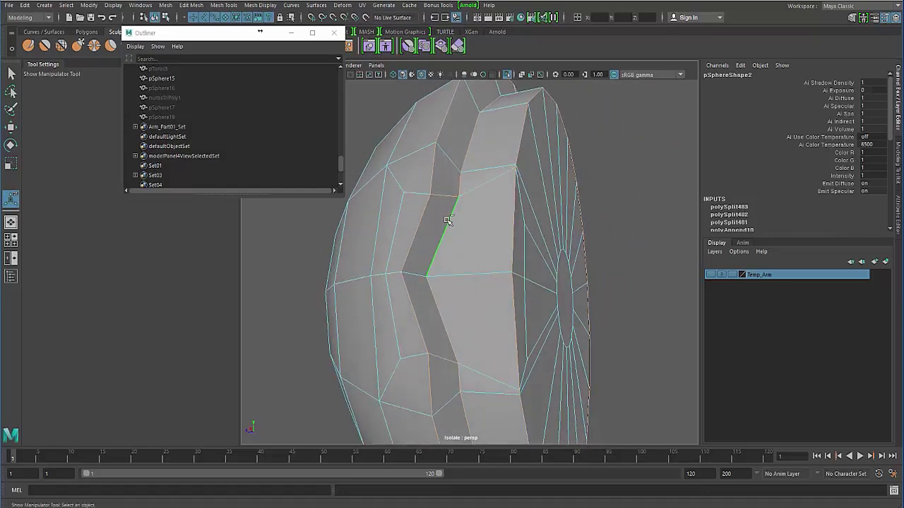
shift+right_drag(448, 221, 490, 226)
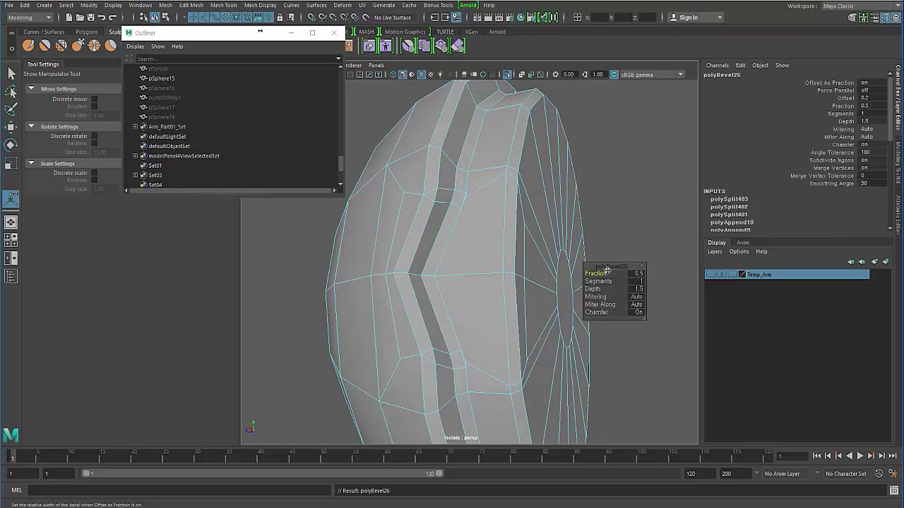
drag(602, 273, 602, 274)
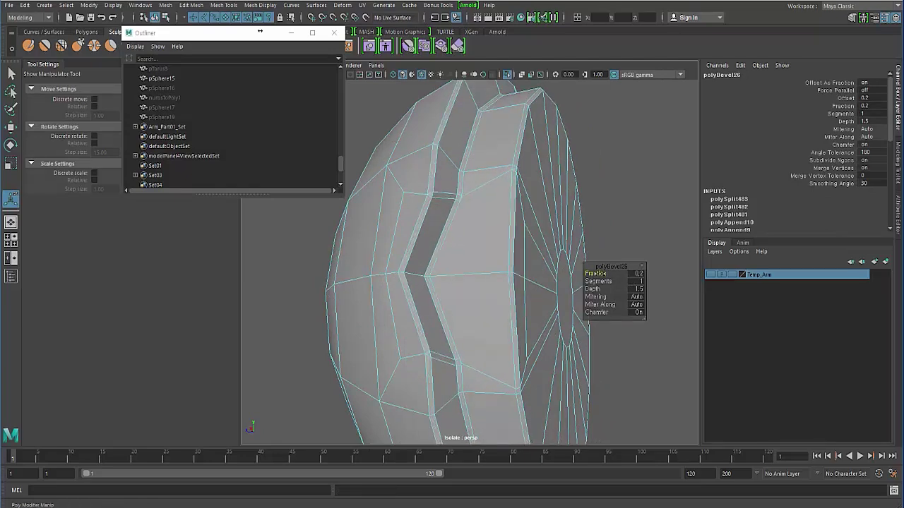
Try to move the bevel vertex at the notch's upper corner and undo the move
scroll(369, 297, up, 6)
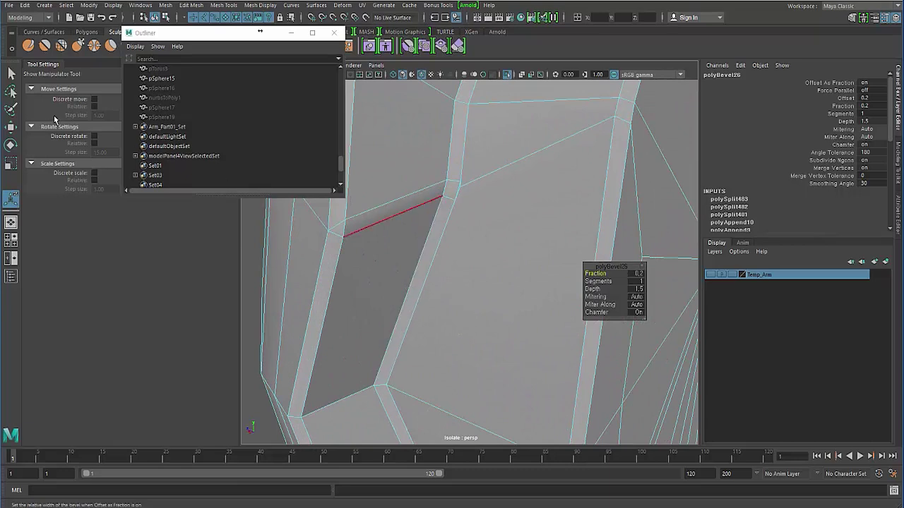
key(q)
right_drag(498, 223, 460, 192)
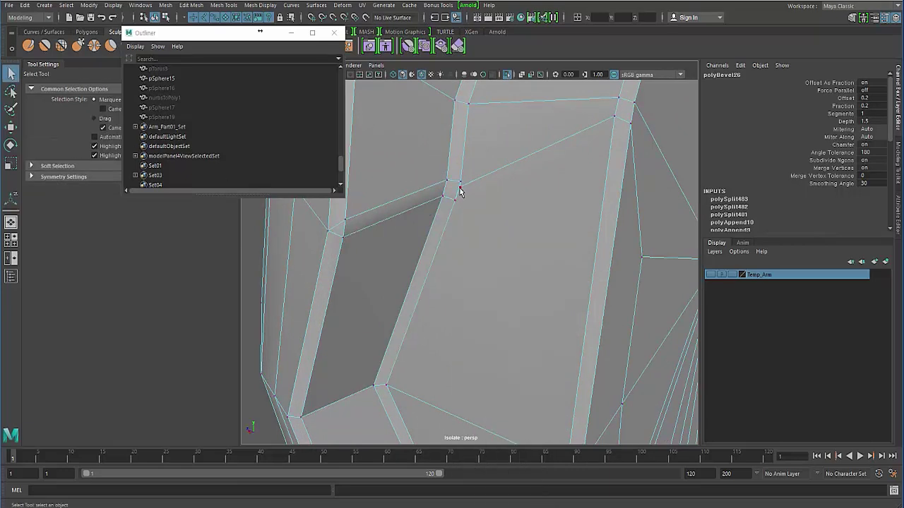
click(459, 192)
key(w)
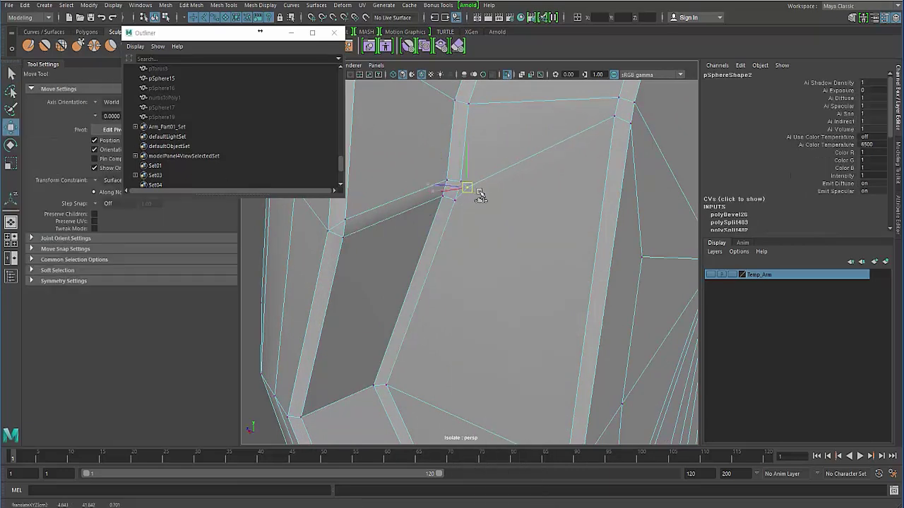
drag(481, 192, 477, 192)
key(ctrl+z)
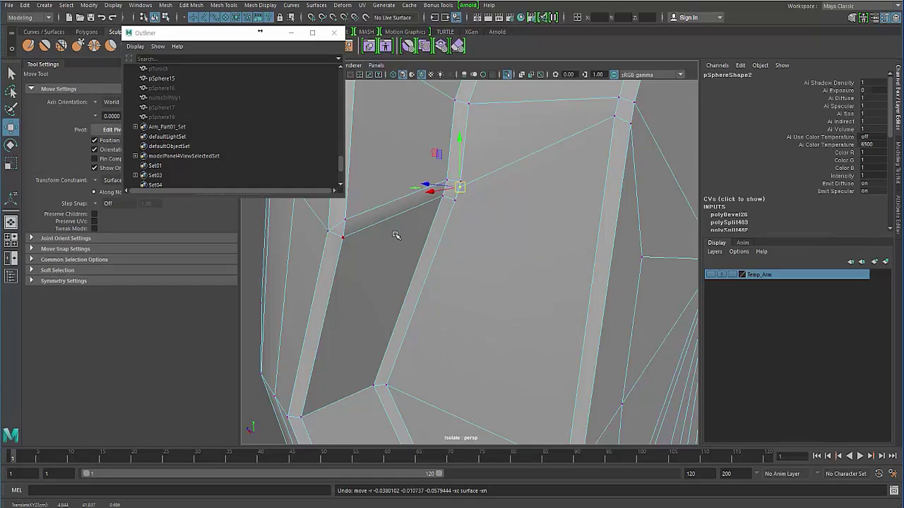
Return to object selection and set the shell bevel's segments to 2
key(F8)
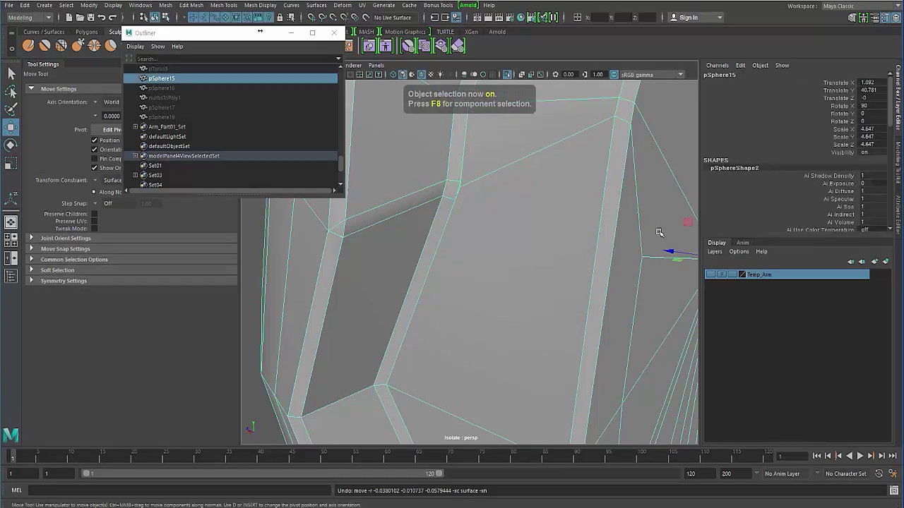
scroll(777, 205, down, 6)
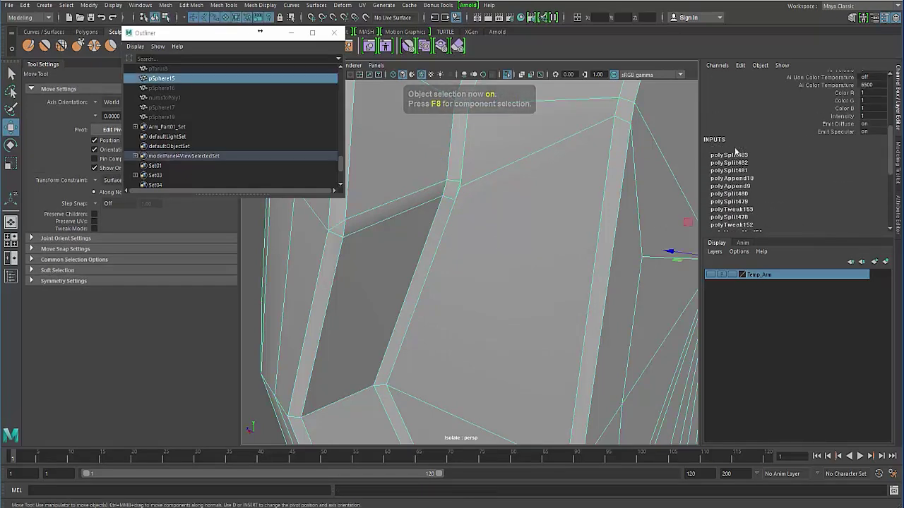
click(749, 155)
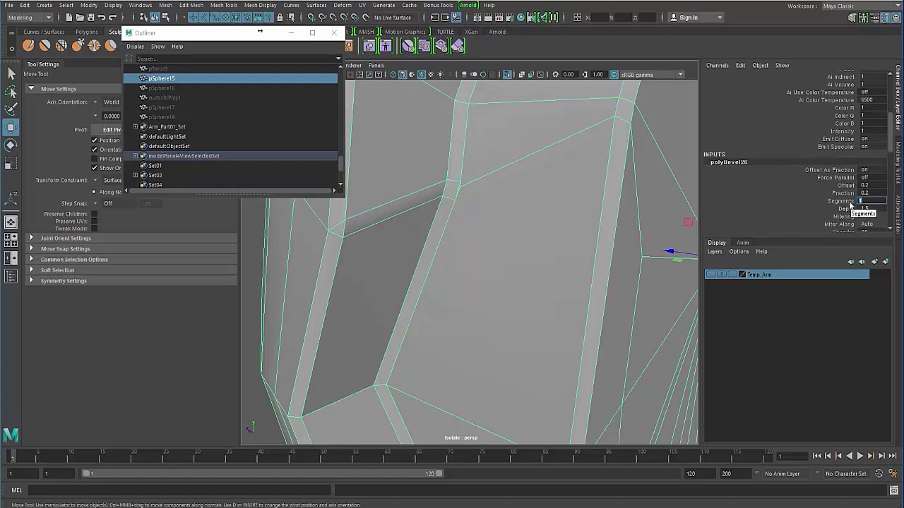
key(Return)
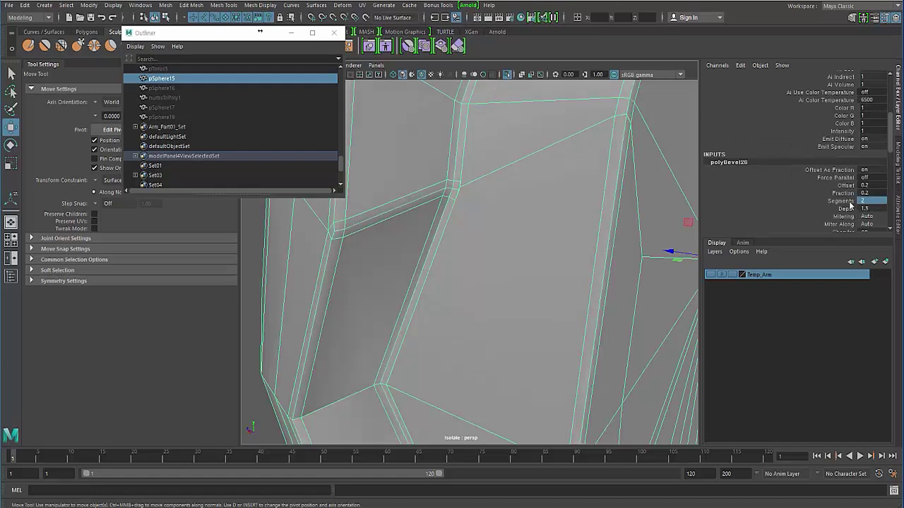
Move the middle bevel vertices at the notch's upper and lower corners slightly away from the groove
right_drag(462, 198, 459, 191)
click(461, 187)
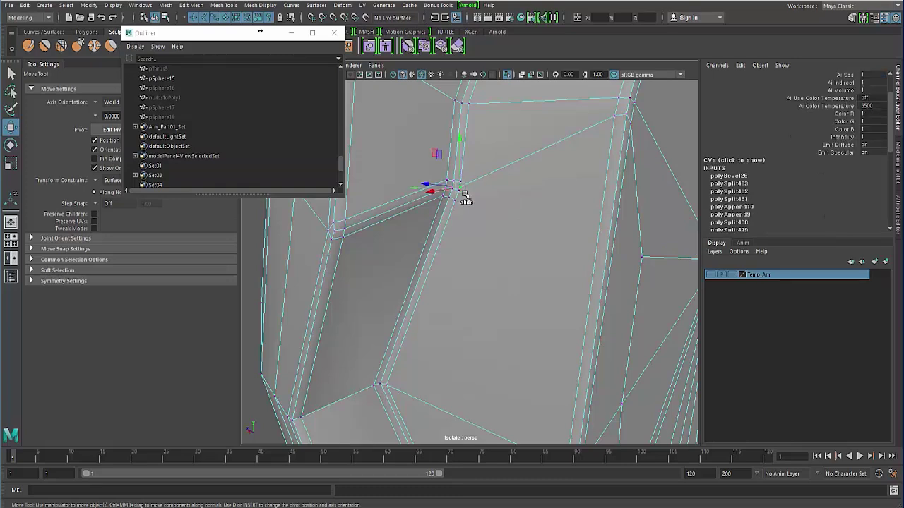
drag(463, 190, 470, 197)
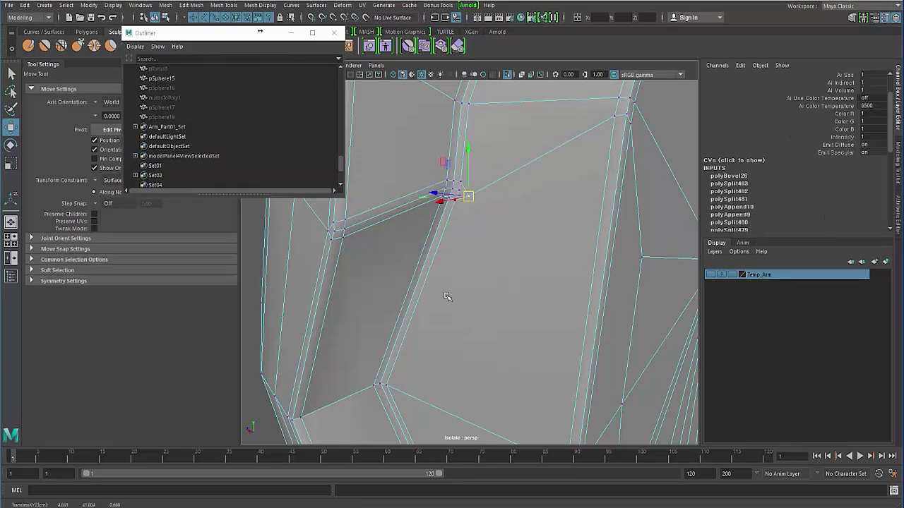
scroll(445, 298, down, 3)
alt+drag(438, 314, 453, 265)
scroll(466, 286, up, 3)
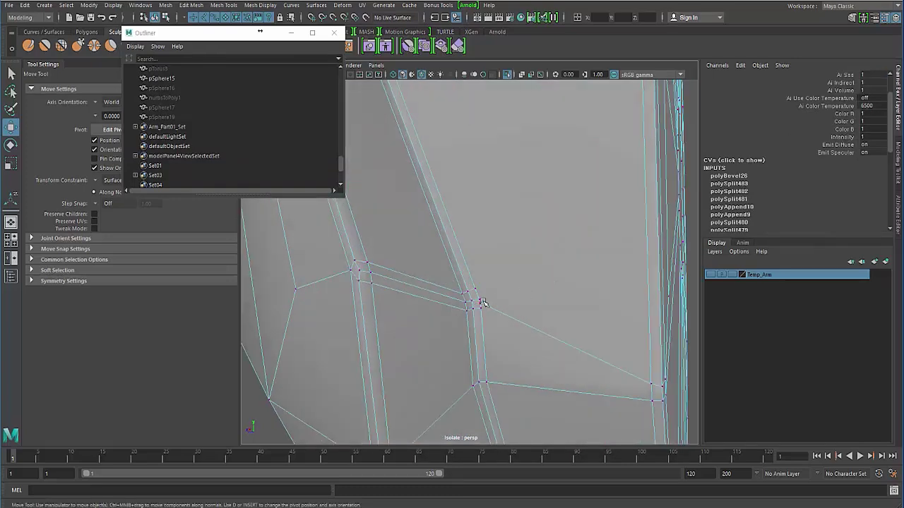
click(481, 304)
drag(481, 304, 318, 333)
Return to object selection and inspect the whole bevelled shell, ending in unsmoothed display
scroll(491, 312, down, 4)
scroll(401, 308, down, 3)
click(302, 347)
key(F8)
key(F8)
click(318, 333)
alt+drag(420, 313, 479, 240)
click(452, 298)
key(1)
alt+right_drag(478, 240, 421, 259)
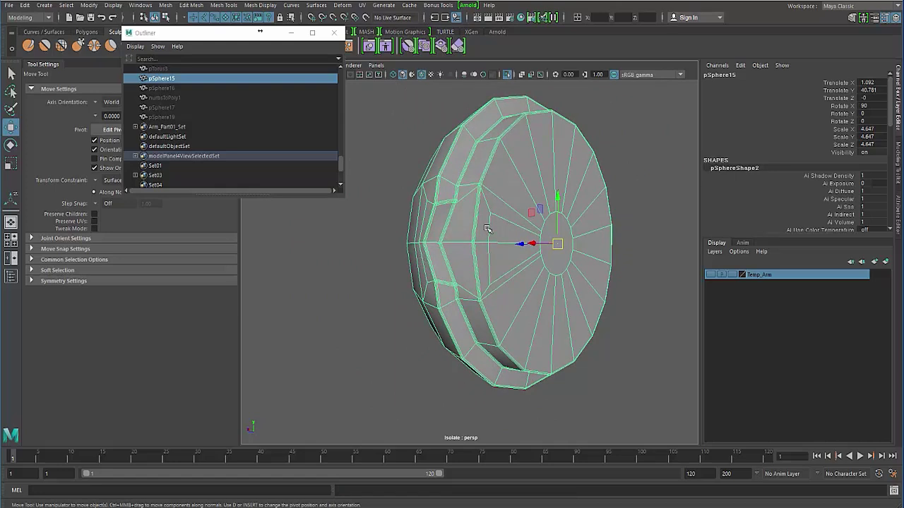
Turn off the shell's isolation and make the sphere joint pSphere19 visible
click(506, 76)
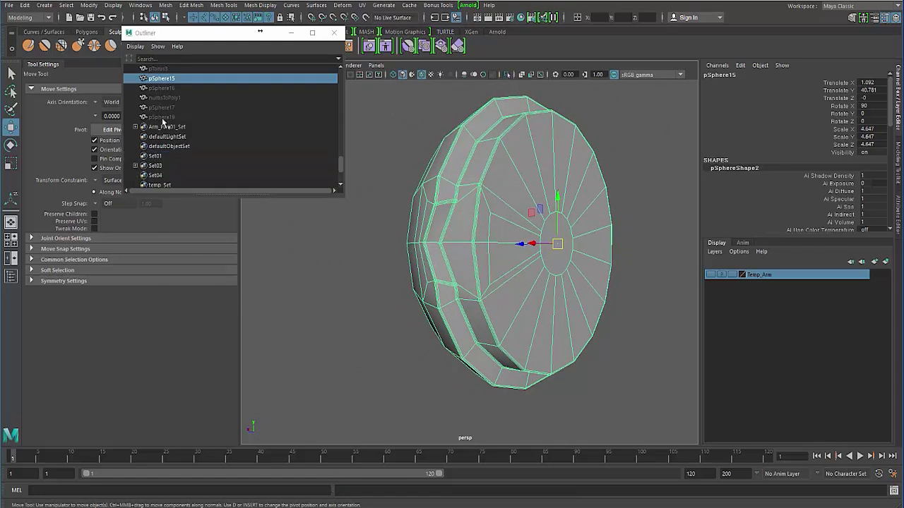
click(161, 117)
double_click(866, 151)
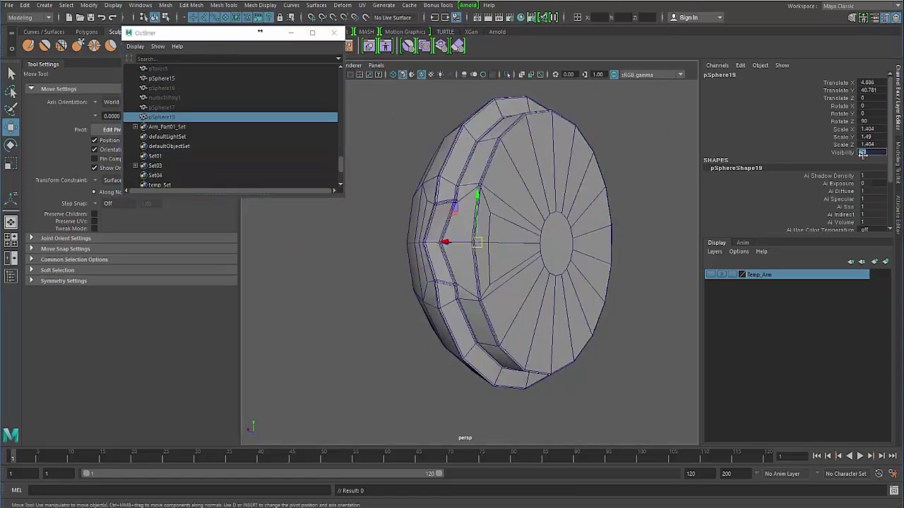
text(1)
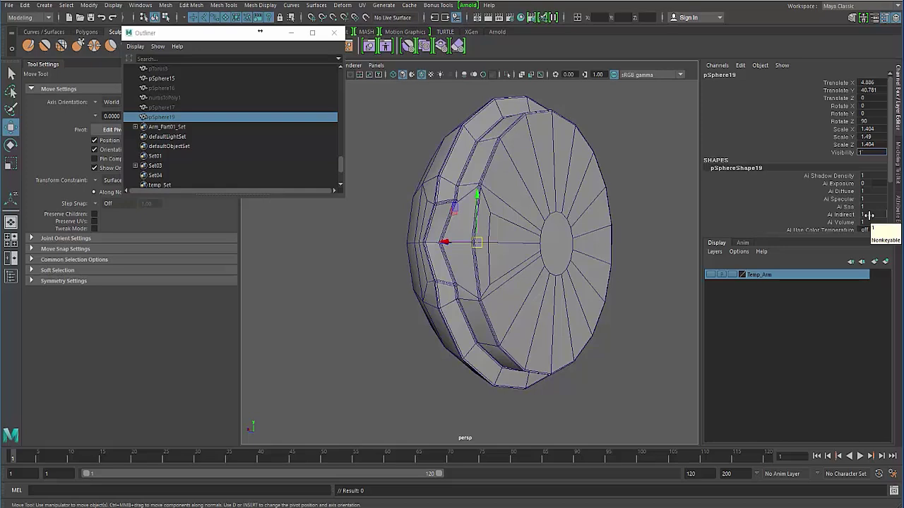
key(Return)
Check the dome shell and sphere joint together in smooth preview, then return both to unsmoothed display
alt+drag(371, 339, 434, 338)
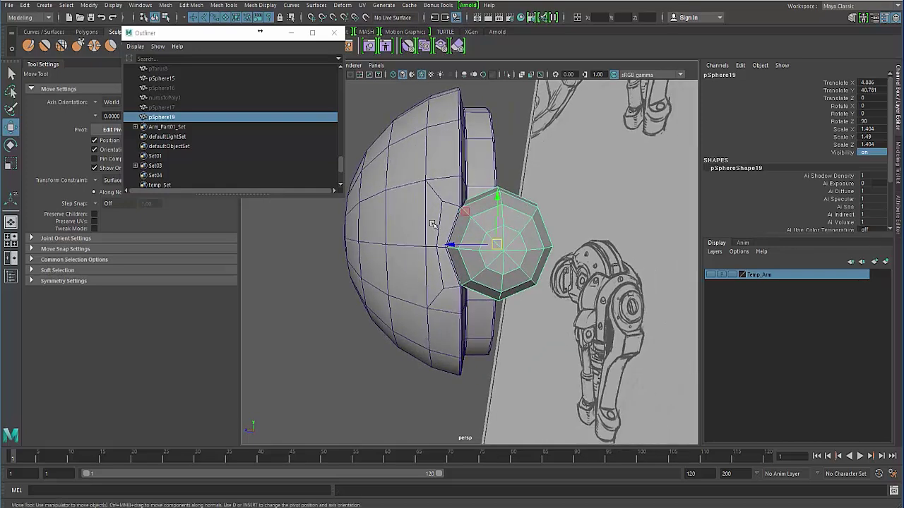
shift+click(365, 301)
alt+drag(366, 301, 374, 301)
key(3)
click(339, 309)
alt+drag(406, 269, 444, 295)
click(430, 236)
click(495, 244)
shift+click(405, 259)
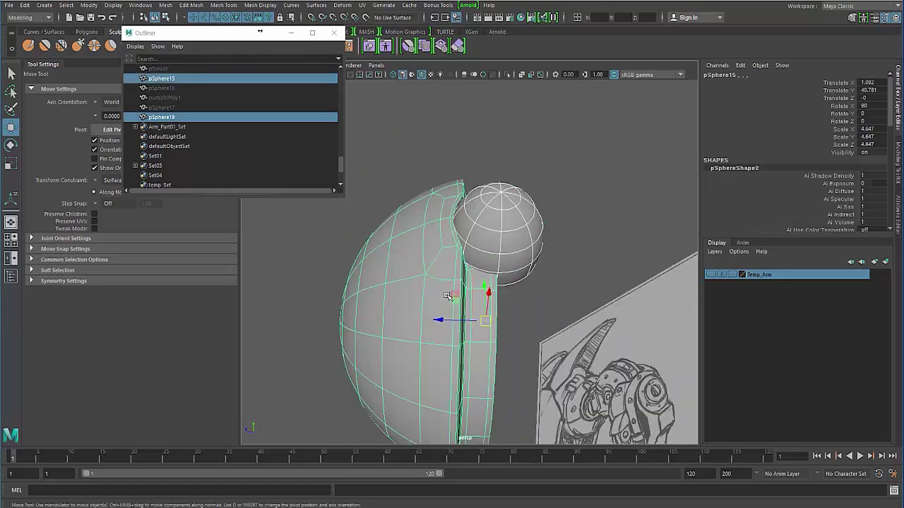
key(1)
Compare the shell and sphere joint with the hand sketches and the Hand & Finger Mechanism reference image
alt+drag(418, 263, 325, 306)
click(324, 307)
alt+drag(392, 308, 453, 312)
alt+right_drag(454, 312, 408, 301)
mouse_move(428, 309)
alt+mouse_down()
mouse_move(421, 318)
mouse_move(449, 273)
mouse_move(441, 282)
mouse_move(452, 282)
alt+mouse_up()
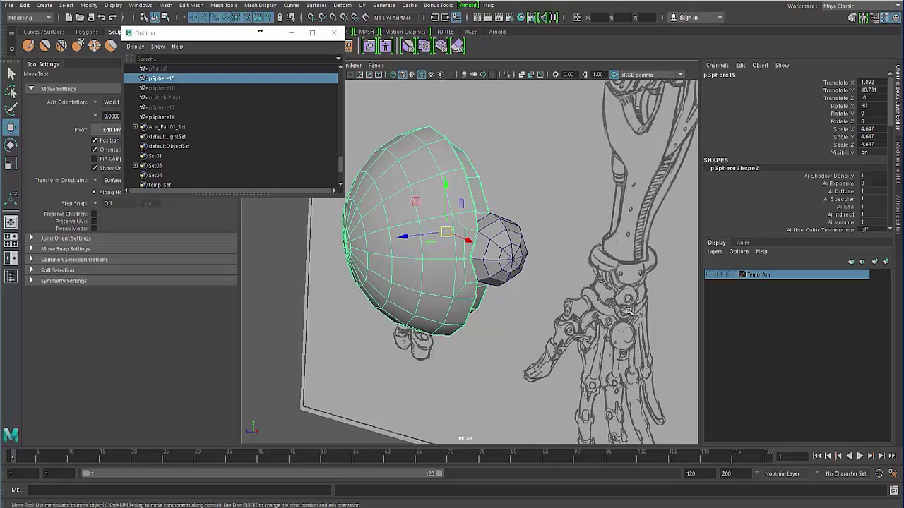
alt+drag(506, 293, 460, 290)
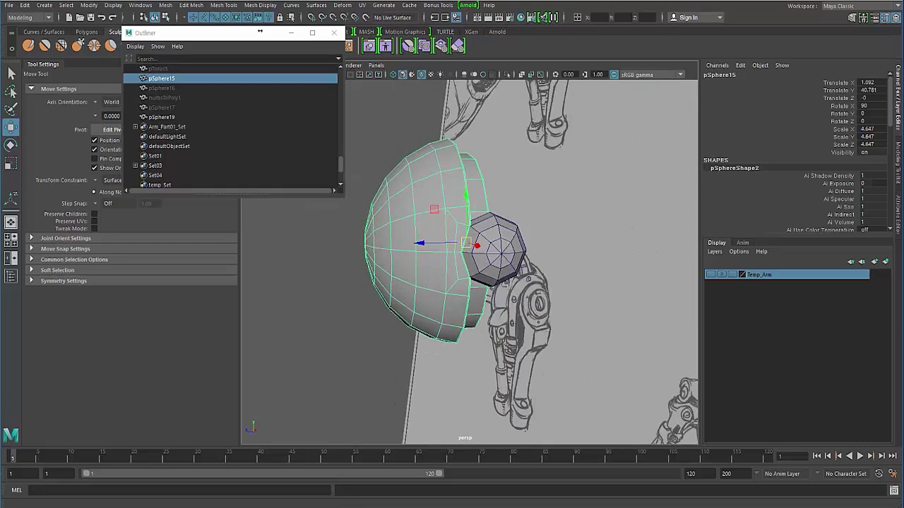
mouse_move(0, 0)
mouse_down()
mouse_move(0, 13)
mouse_move(188, 112)
mouse_up()
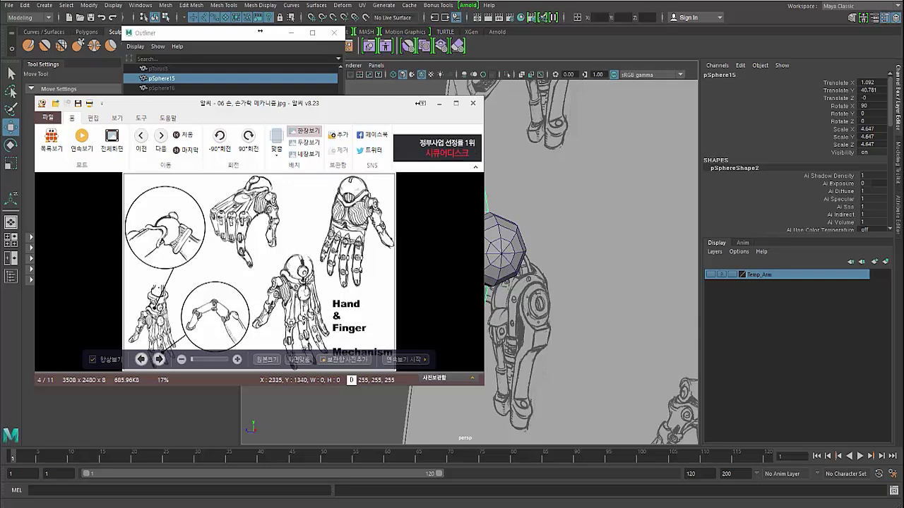
click(438, 107)
alt+drag(524, 202, 473, 210)
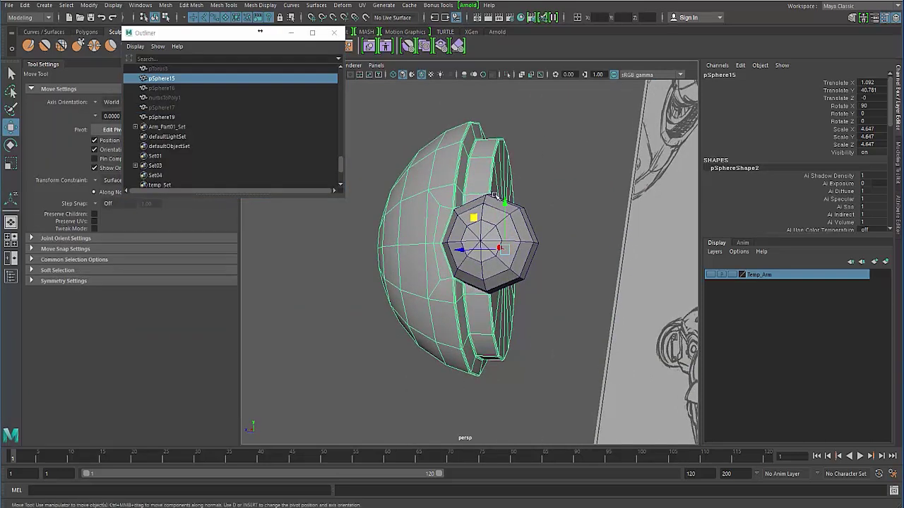
Select the ring of triangular faces around the outer pole of the sphere joint pSphere19 and verify the selection in wireframe
right_drag(495, 196, 484, 225)
click(485, 236)
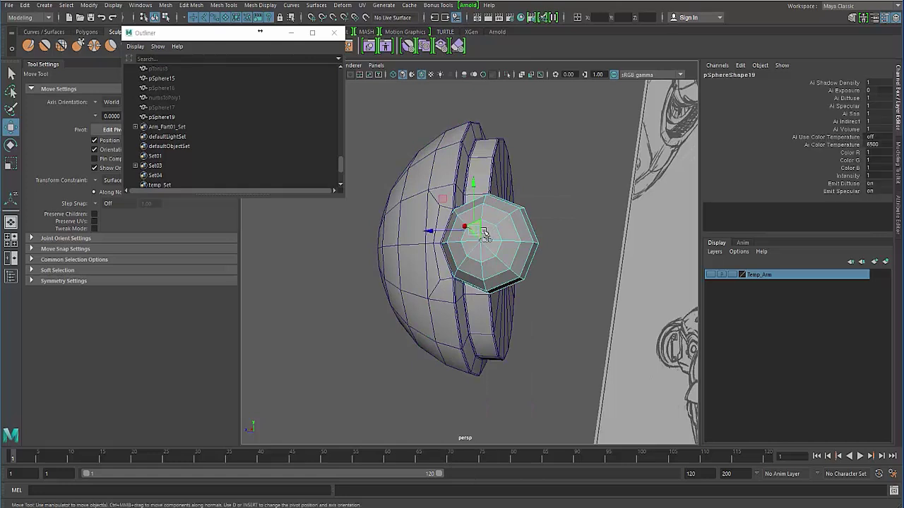
shift+click(489, 234)
shift+click(493, 240)
shift+click(493, 250)
shift+click(491, 262)
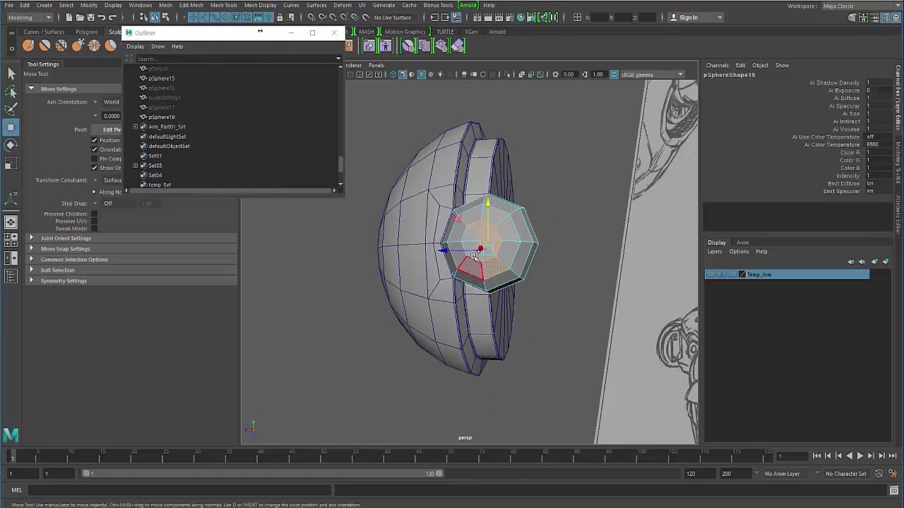
shift+click(475, 260)
shift+click(467, 248)
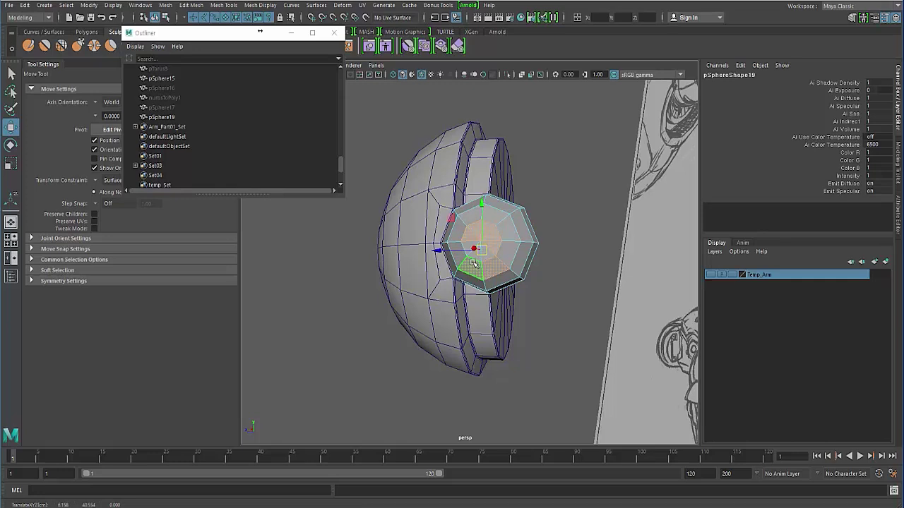
key(q)
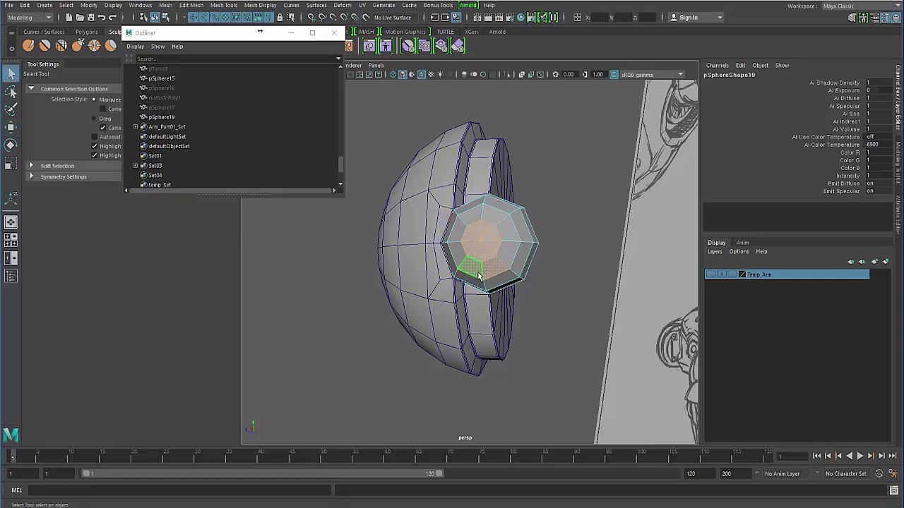
key(4)
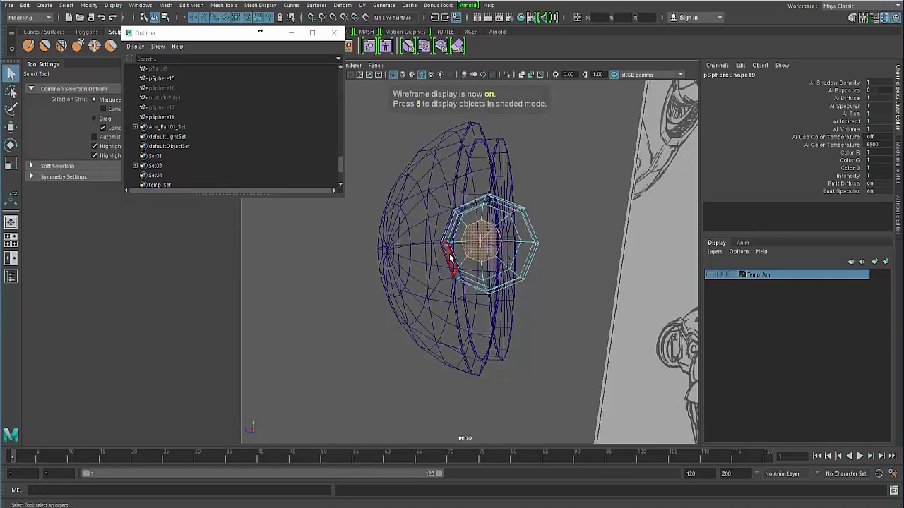
key(5)
Extrude the selected pole faces outward from the sphere joint by about 0.2 along X to form a raised cap
mouse_move(463, 211)
shift+right_down()
mouse_move(397, 238)
mouse_move(501, 290)
shift+right_up()
alt+drag(487, 243, 471, 185)
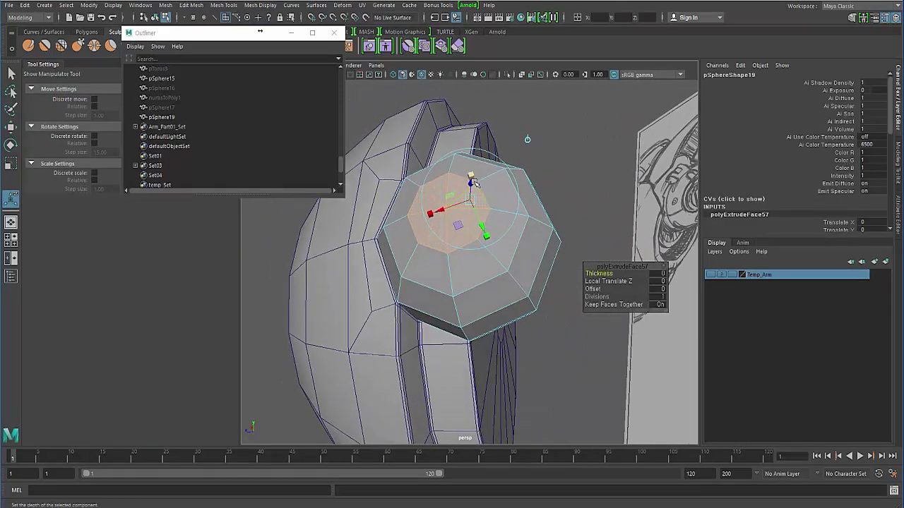
click(530, 138)
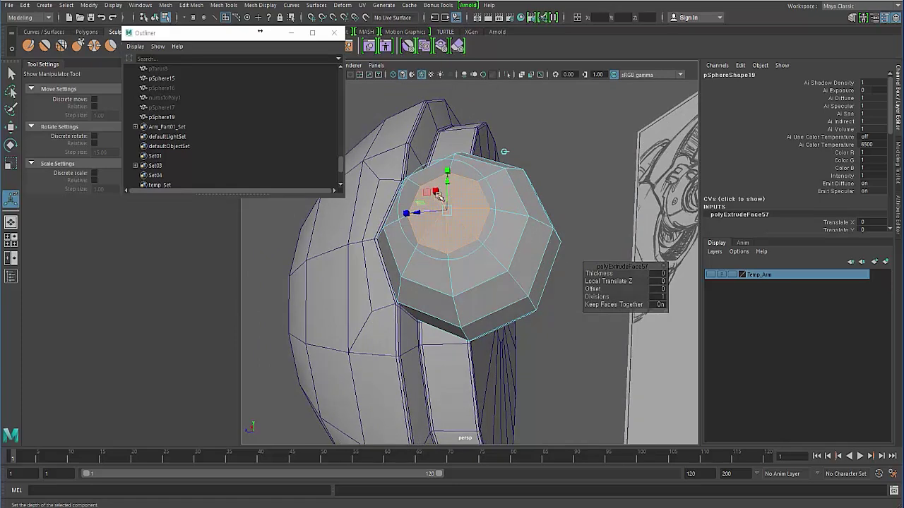
drag(438, 196, 300, 263)
Undo the last move of the raised cap faces and set the Move tool's transform constraint to Off
key(r)
key(q)
click(337, 254)
key(w)
key(ctrl+z)
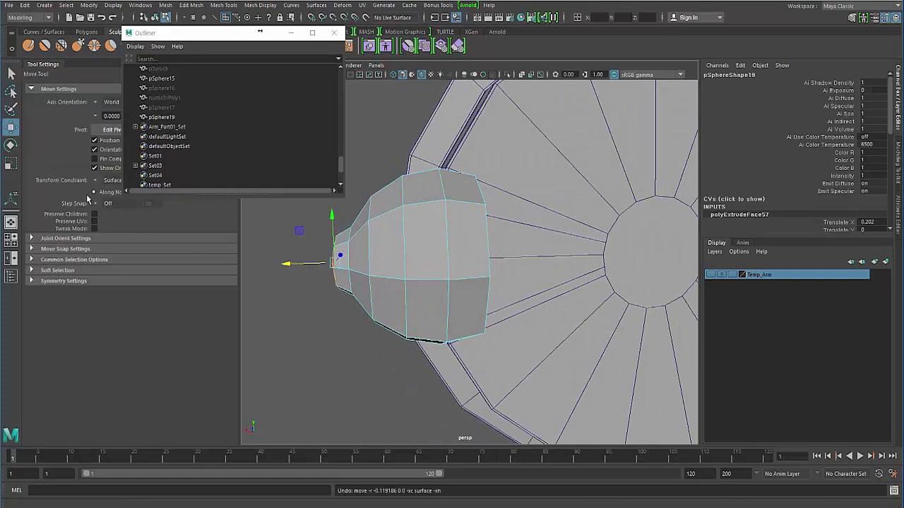
click(113, 180)
click(109, 184)
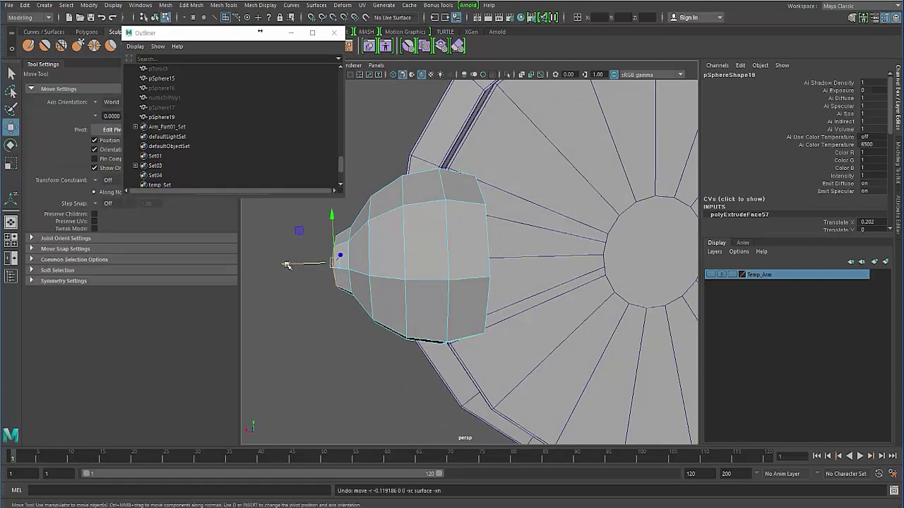
Select the edge loop around the base of the raised cap on the sphere joint
alt+drag(286, 265, 477, 258)
right_drag(475, 256, 471, 171)
double_click(464, 202)
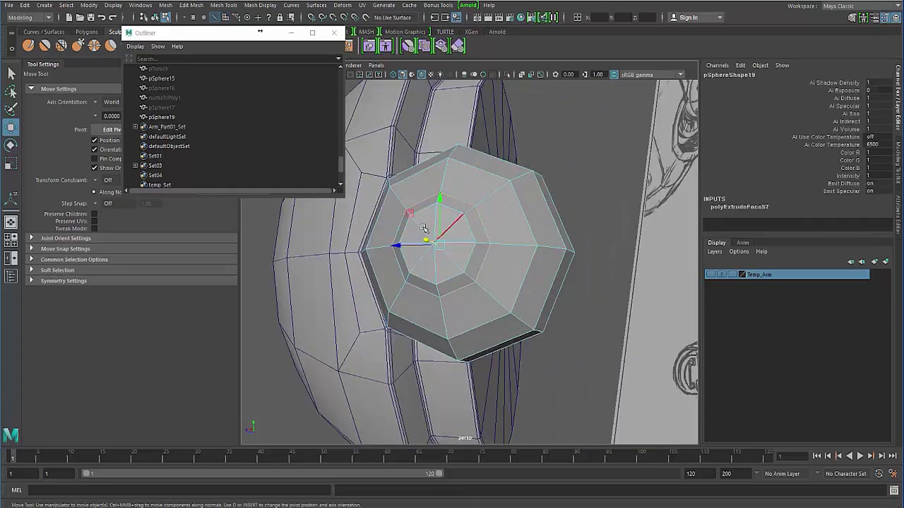
alt+drag(425, 232, 497, 222)
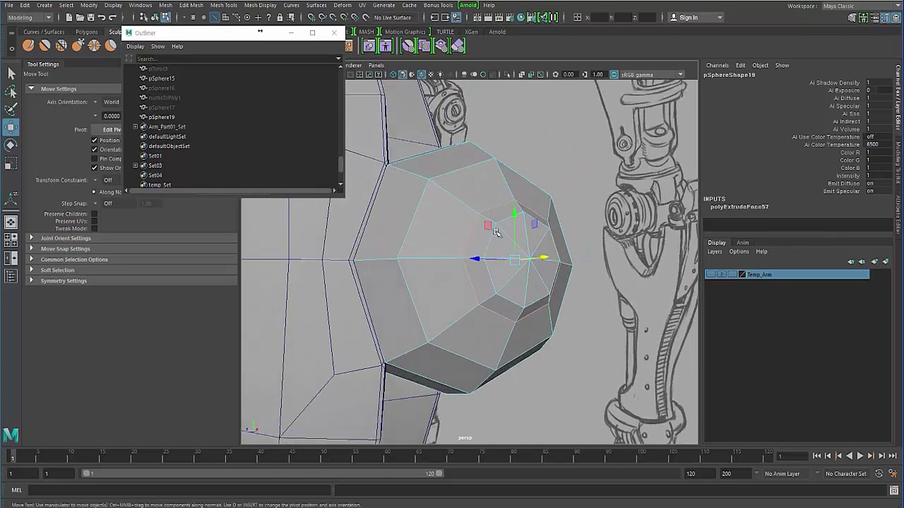
Select the cap's top faces, extrude them again and scale them slightly inward to form a narrow rim
right_drag(497, 222, 477, 258)
click(498, 239)
alt+drag(483, 244, 444, 272)
alt+right_drag(444, 271, 465, 295)
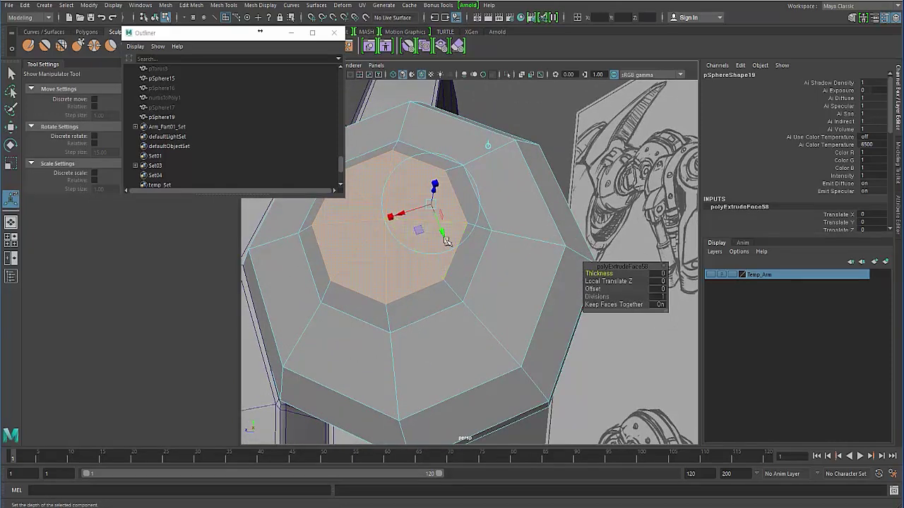
alt+drag(398, 217, 436, 182)
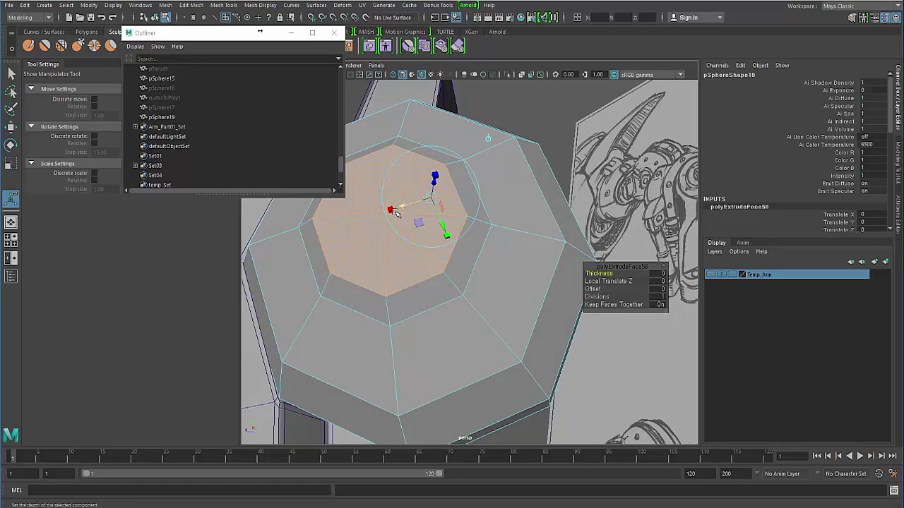
drag(432, 200, 421, 200)
alt+drag(327, 246, 391, 221)
Extrude the inset cap faces inward by about 0.074 to form a round recess, and return to object selection
key(ctrl+e)
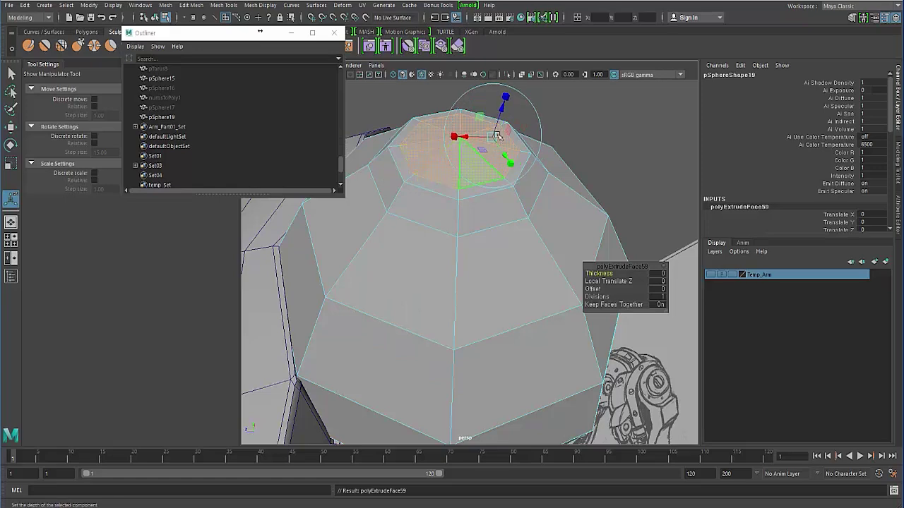
drag(501, 110, 413, 235)
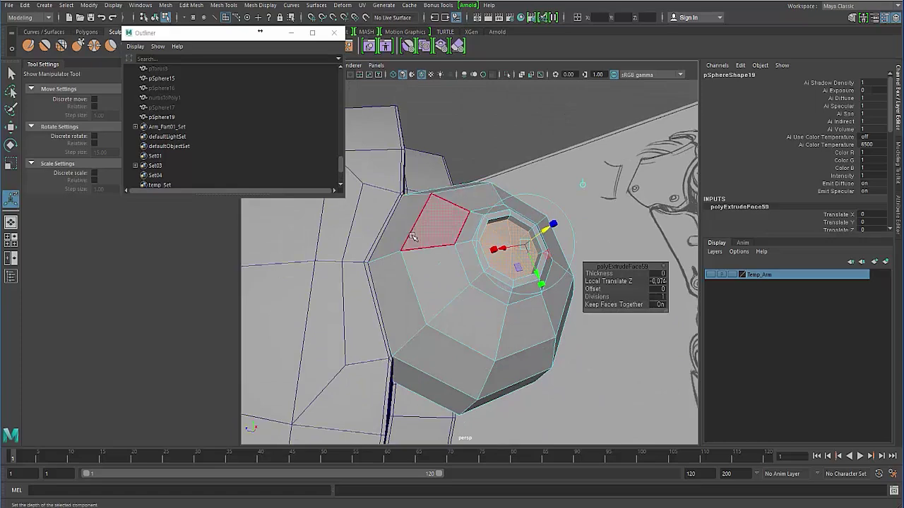
key(q)
key(F8)
click(498, 135)
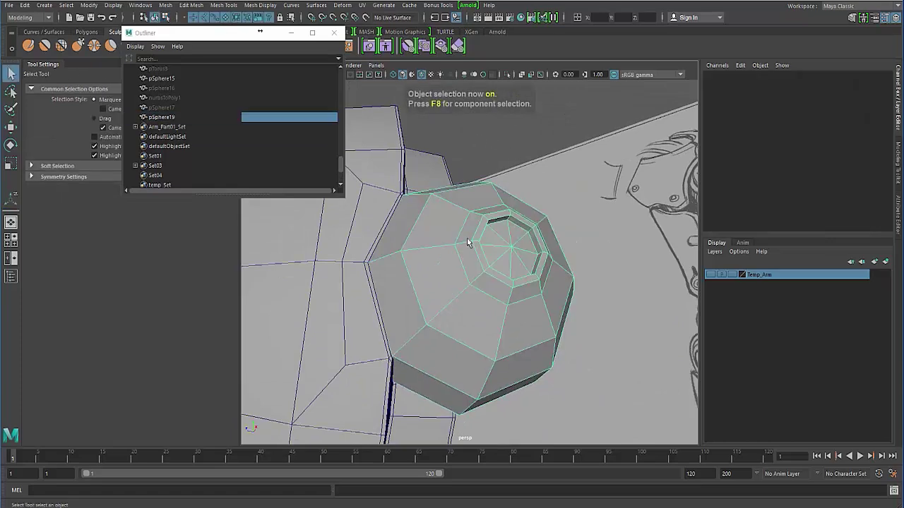
Select the edge loops around the raised cap and its rim, bevel them with a width of 0.5, and return to object selection
right_drag(460, 221, 447, 253)
click(458, 238)
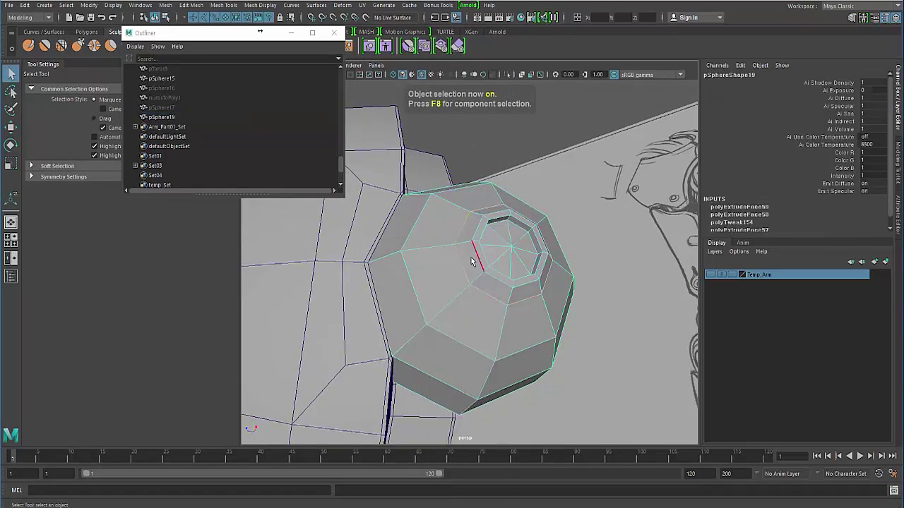
alt+drag(440, 276, 433, 225)
shift+right_drag(433, 225, 504, 221)
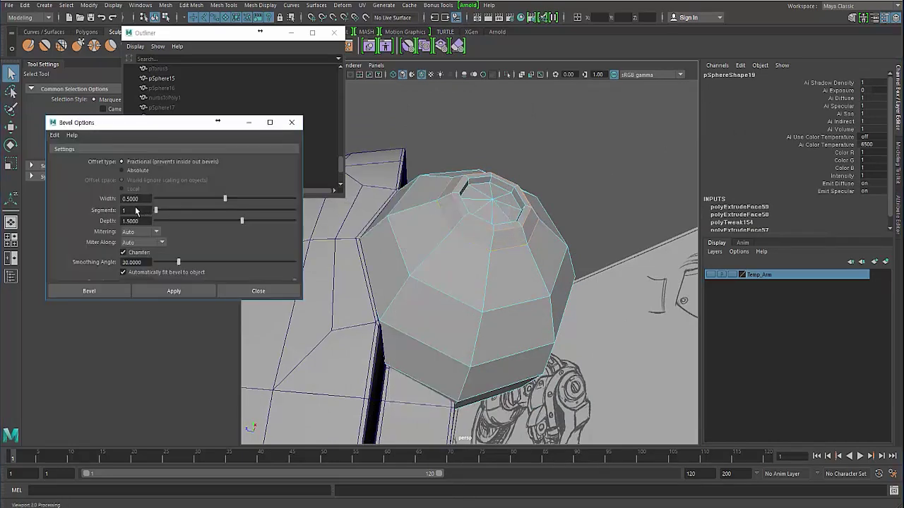
click(196, 285)
click(230, 292)
key(t)
click(494, 148)
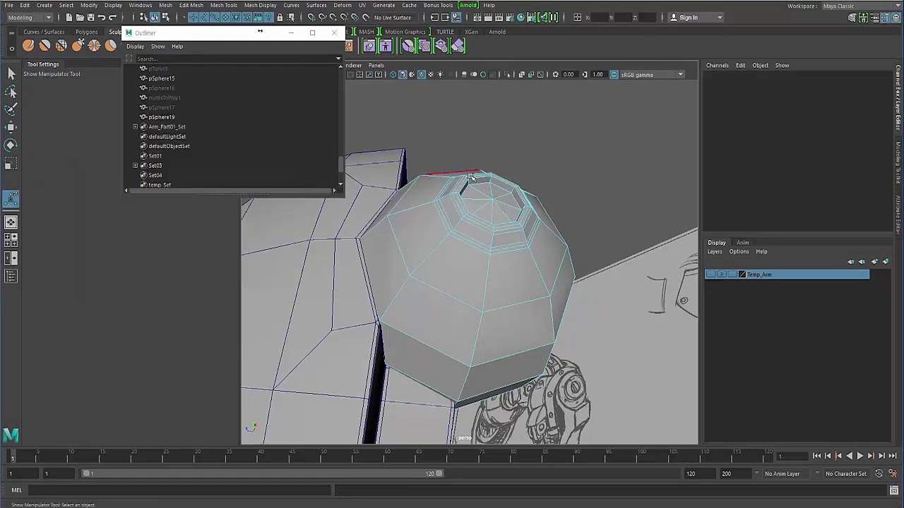
key(q)
key(F8)
Select alternate radial edges on the floor of the cap's recess and delete them
alt+drag(392, 265, 434, 300)
right_drag(441, 222, 440, 204)
click(429, 234)
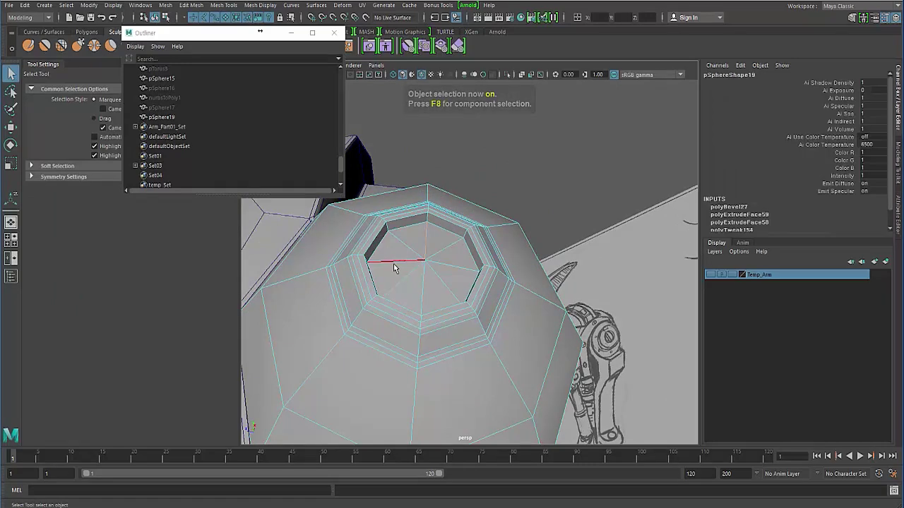
alt+drag(394, 268, 400, 334)
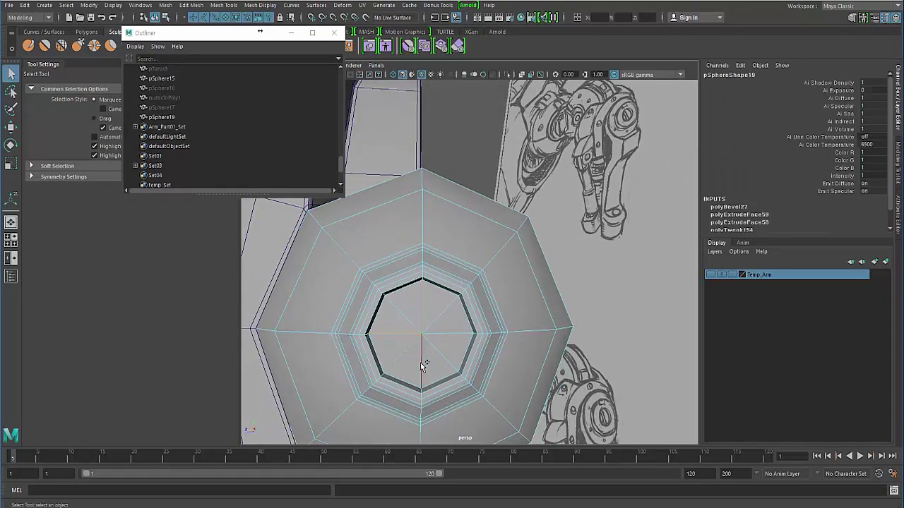
key(Delete)
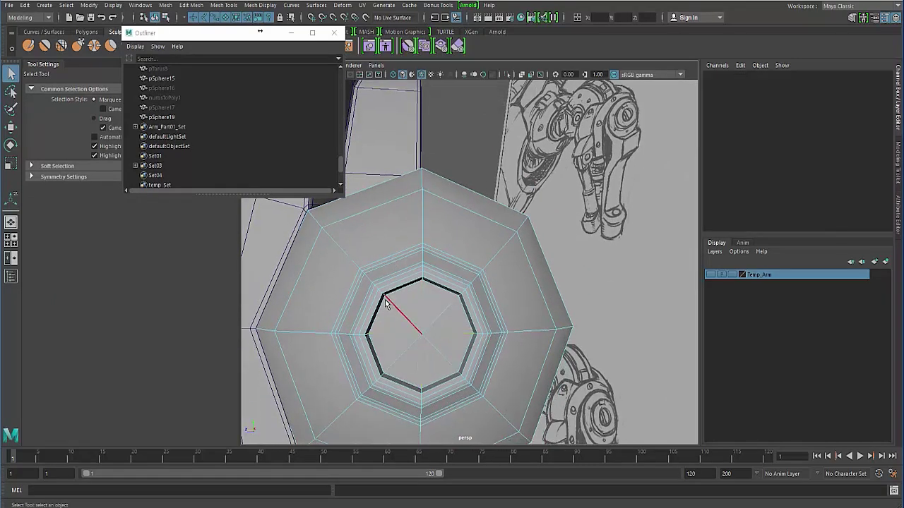
Inspect the sphere joint in smooth preview from the front and side, and return it to unsmoothed display
key(F8)
key(3)
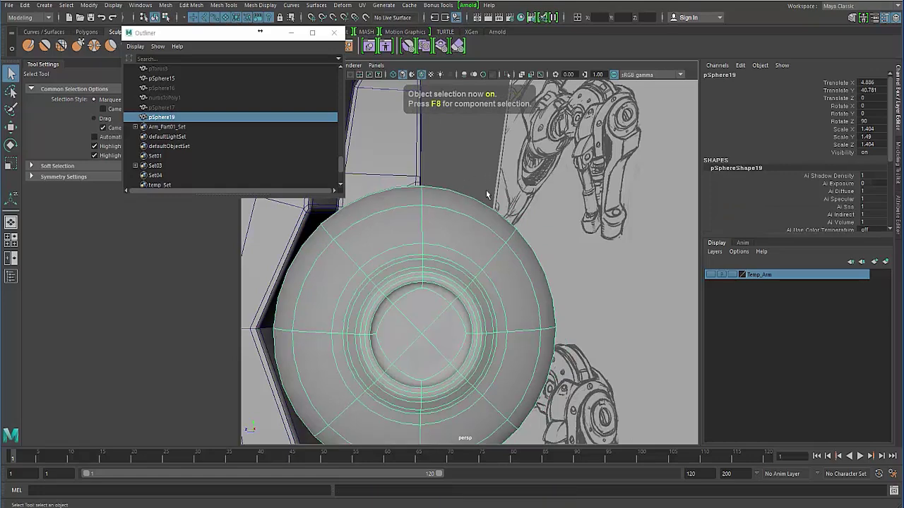
click(488, 194)
alt+drag(420, 324, 423, 275)
alt+right_drag(422, 276, 388, 265)
click(388, 264)
alt+drag(389, 265, 402, 234)
alt+right_drag(402, 234, 396, 244)
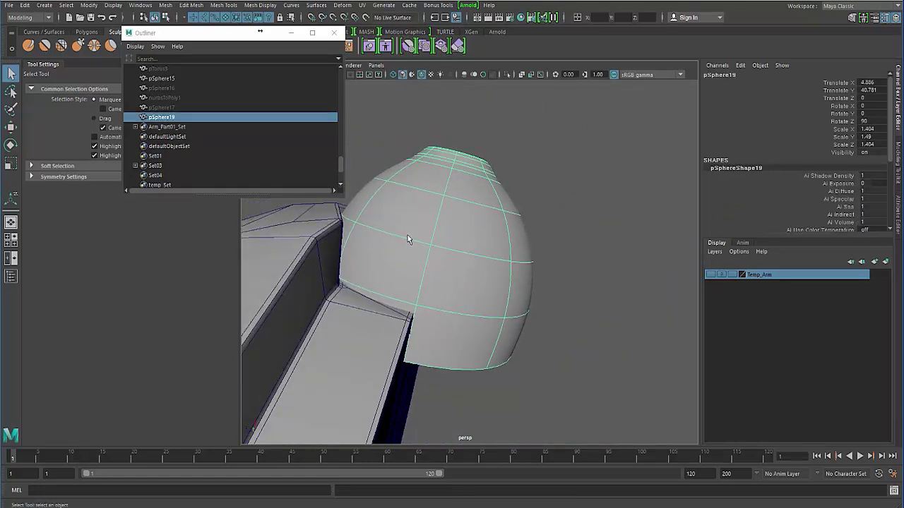
key(1)
Flatten the sphere joint to a Scale Y of 1.039 and move it outward to a Translate X of about 5.07
key(r)
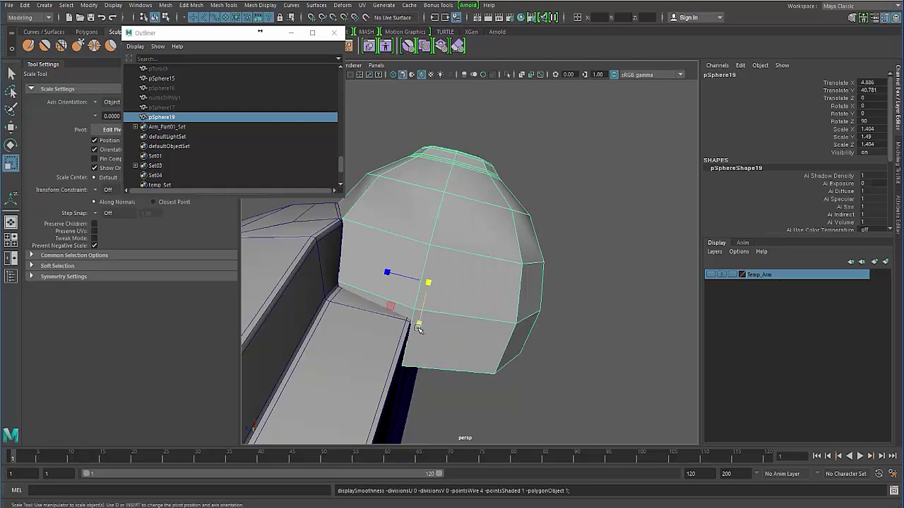
drag(419, 323, 418, 312)
key(w)
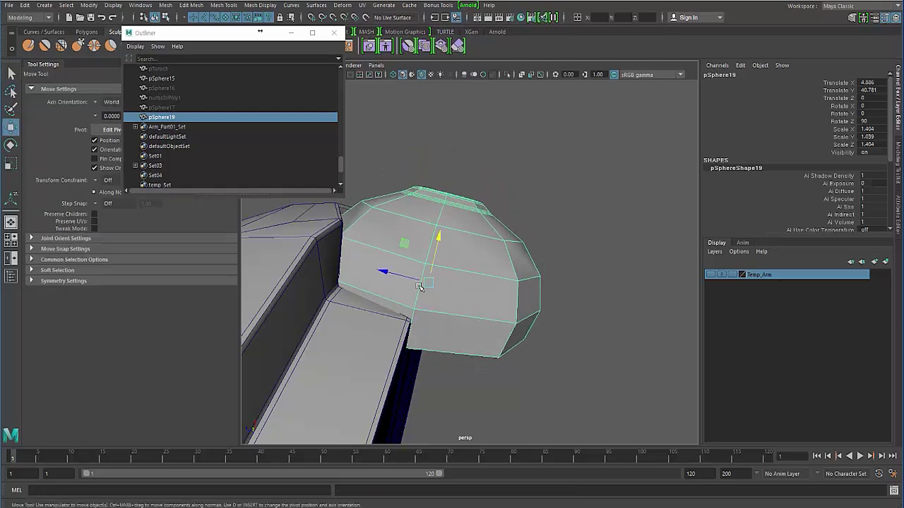
drag(438, 239, 435, 221)
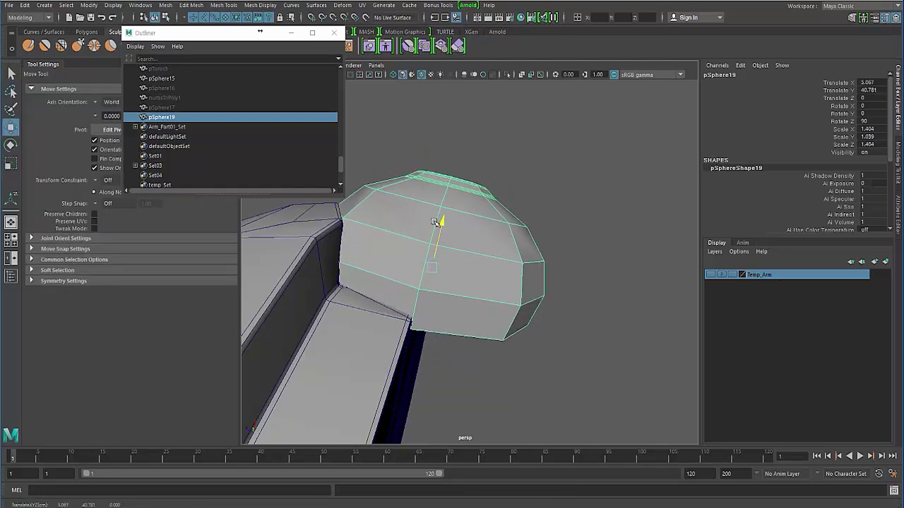
alt+drag(313, 276, 321, 327)
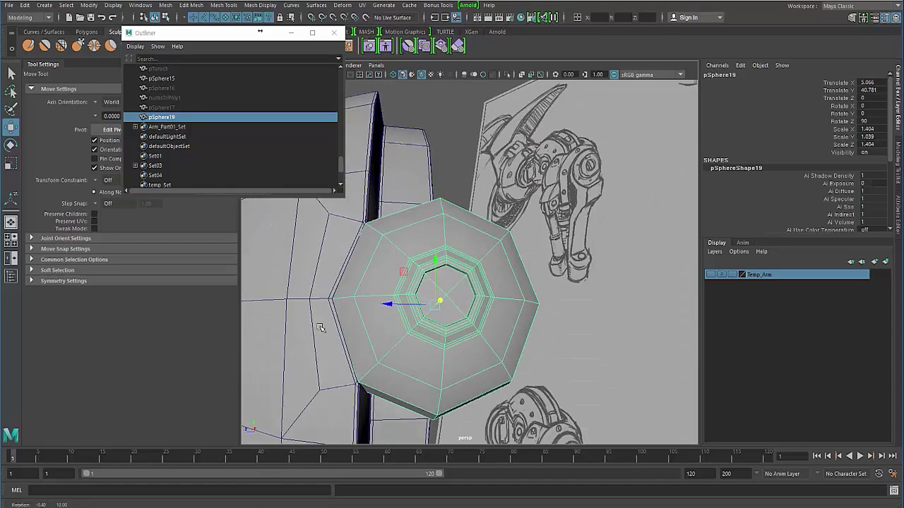
Deselect the flattened sphere joint and examine how it sits against the dome shell from several sides
key(r)
alt+drag(427, 303, 406, 267)
click(428, 226)
alt+drag(428, 226, 368, 152)
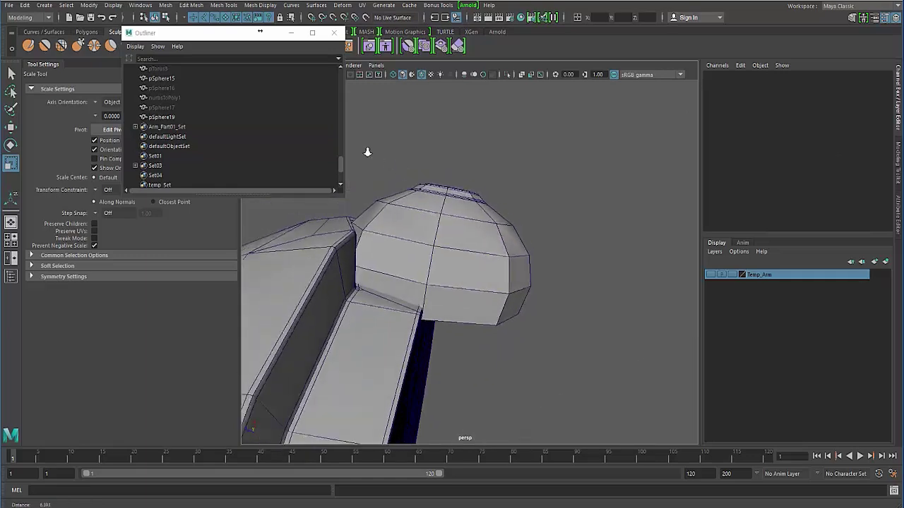
alt+right_drag(367, 152, 353, 141)
alt+drag(365, 267, 373, 324)
alt+right_drag(373, 323, 344, 318)
Try duplicating the dome shell pSphere15 in the four-view layout, and undo the duplicate back in the perspective view
click(360, 327)
alt+drag(372, 342, 361, 335)
alt+right_drag(361, 335, 322, 328)
key(space)
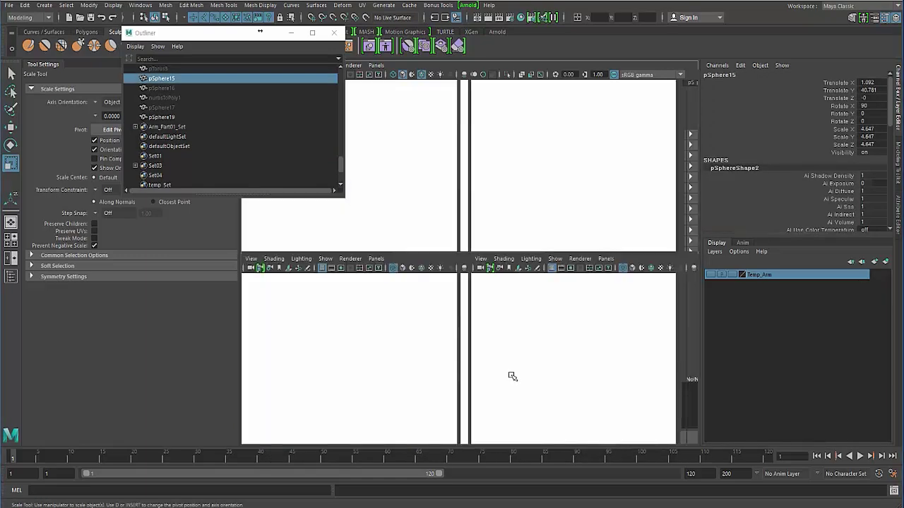
key(ctrl+d)
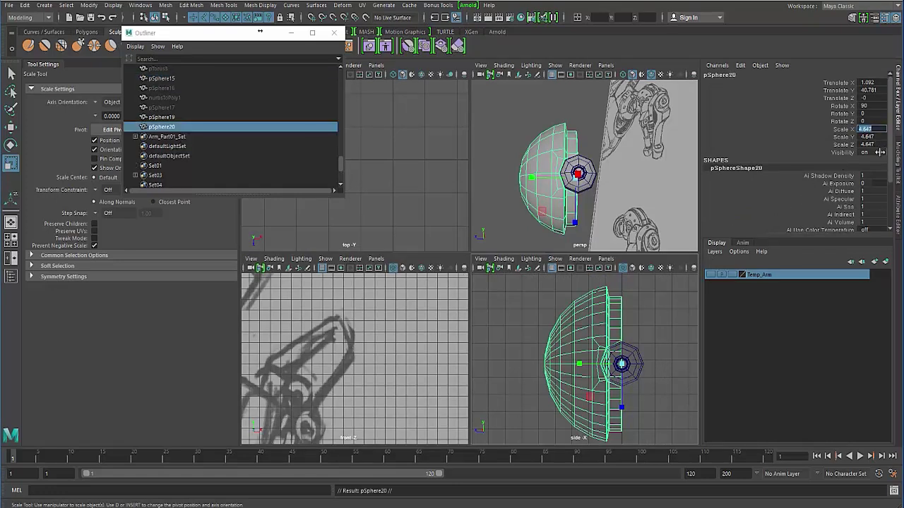
click(518, 104)
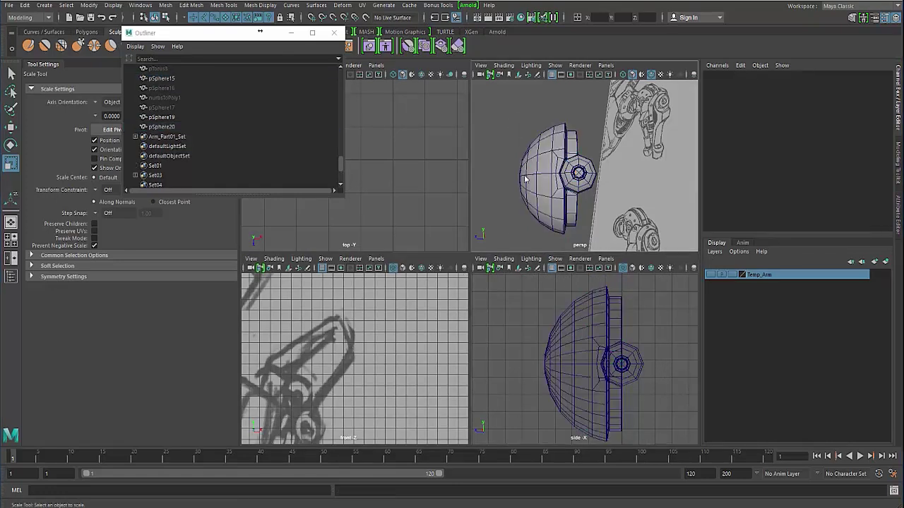
key(space)
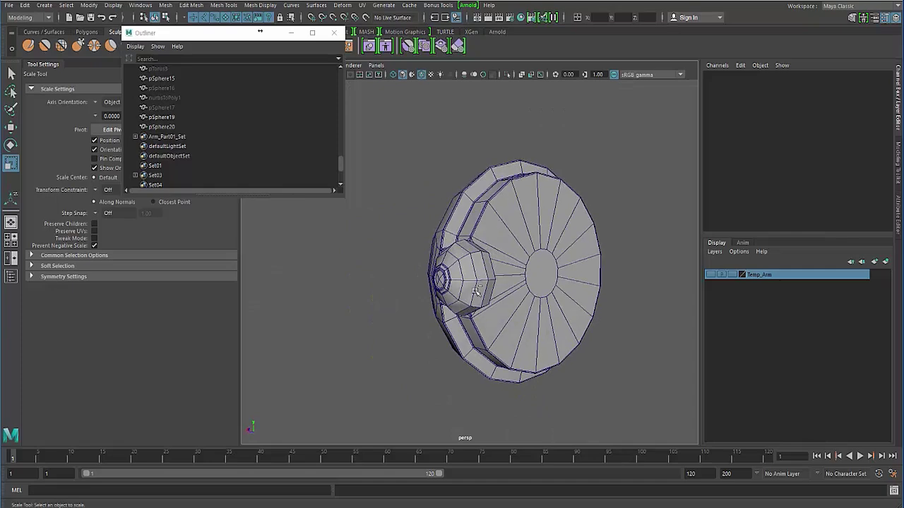
key(ctrl+z)
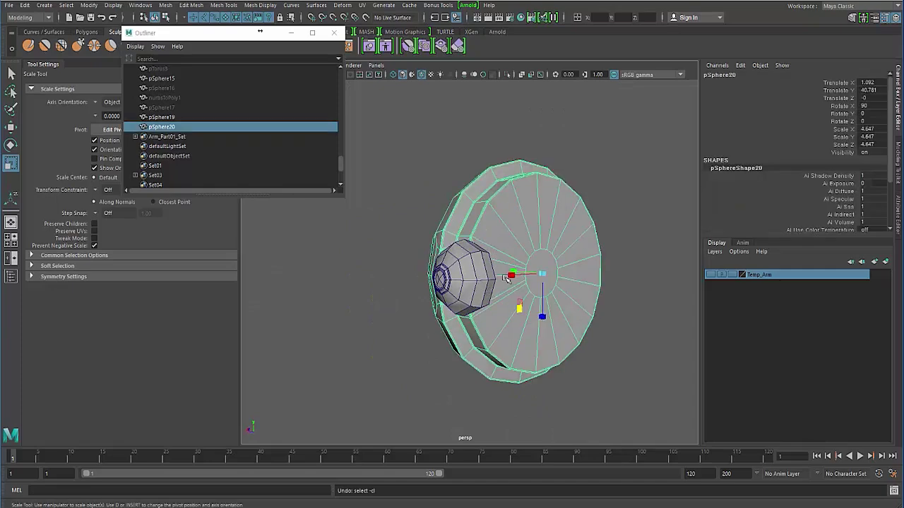
key(ctrl+z)
alt+drag(530, 281, 459, 272)
scroll(483, 291, up, 3)
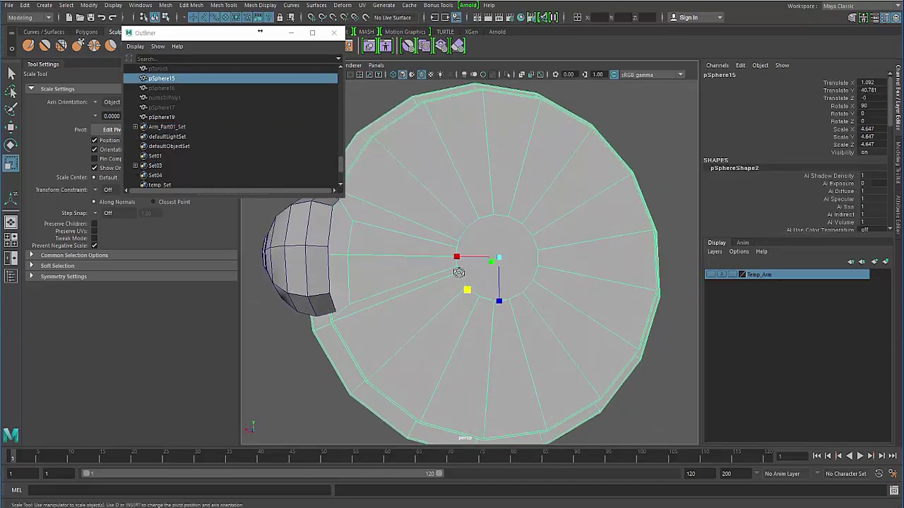
scroll(493, 283, up, 3)
shift+right_drag(473, 240, 447, 226)
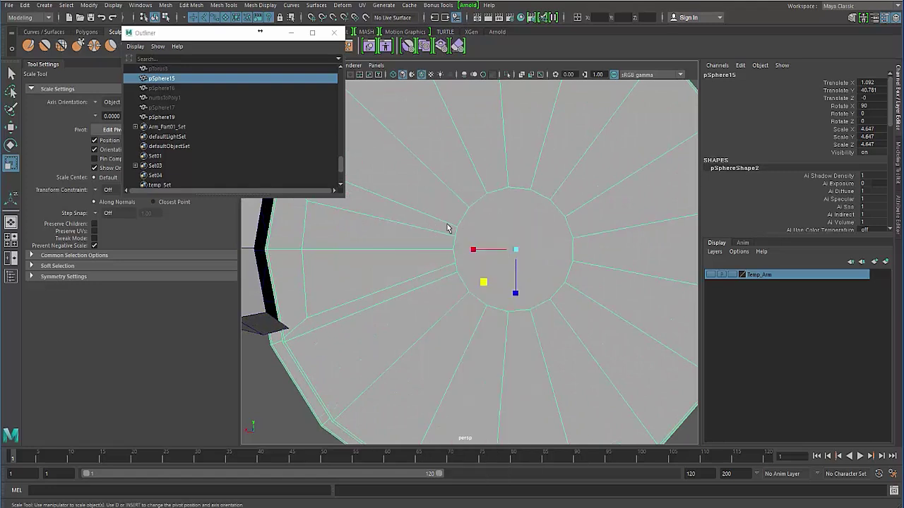
click(508, 188)
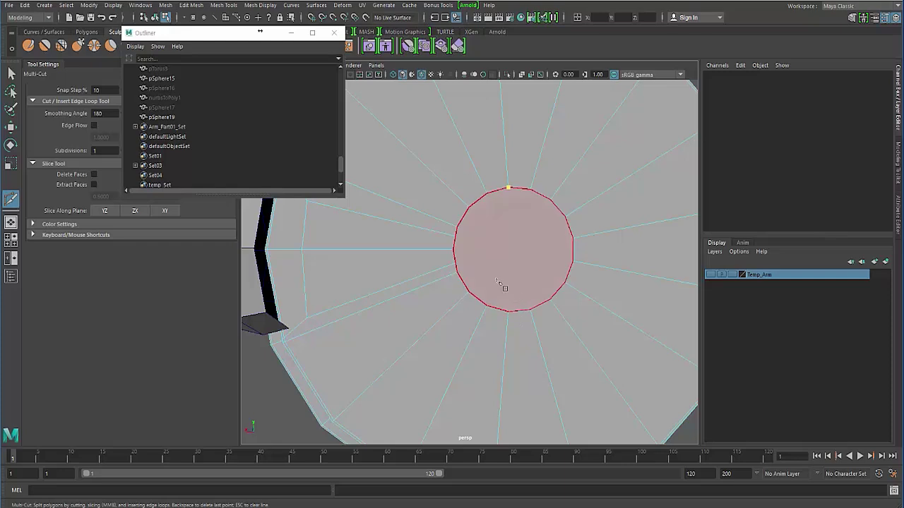
key(Escape)
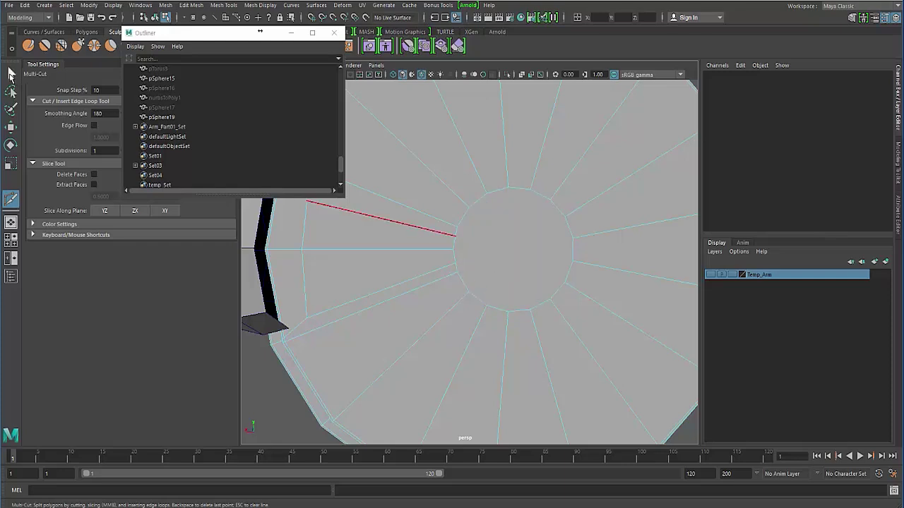
click(456, 263)
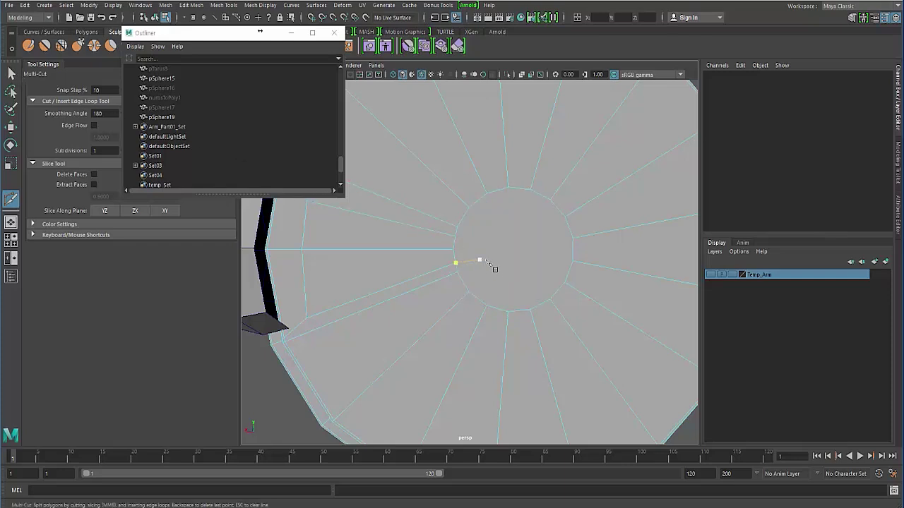
shift+right_drag(487, 262, 498, 247)
Delete the round centre face on the flat side of the dome shell and return to object selection
key(q)
click(515, 247)
key(Delete)
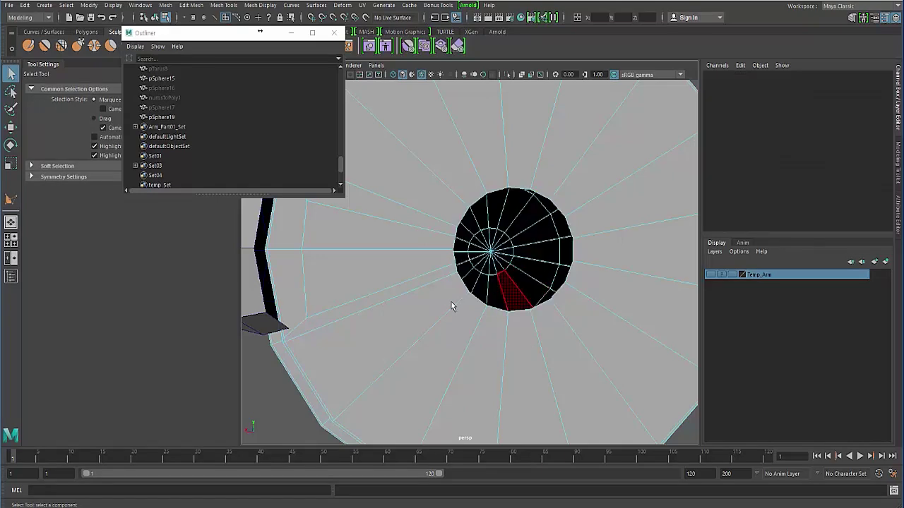
alt+drag(441, 311, 419, 303)
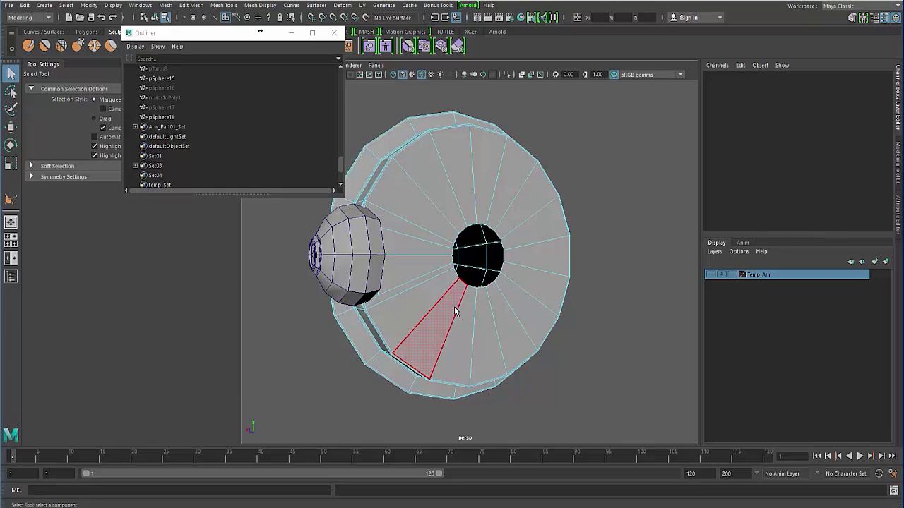
key(F8)
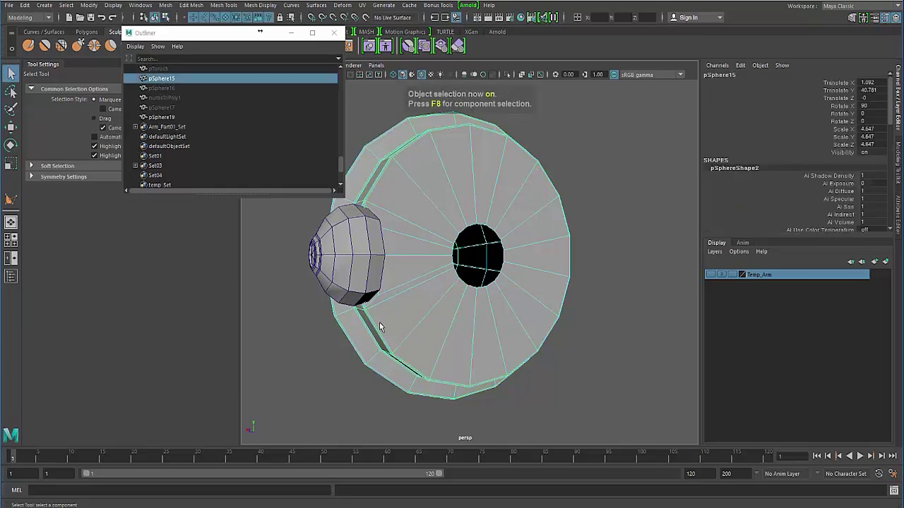
Duplicate the dome shell pSphere15 in place
alt+drag(379, 322, 454, 306)
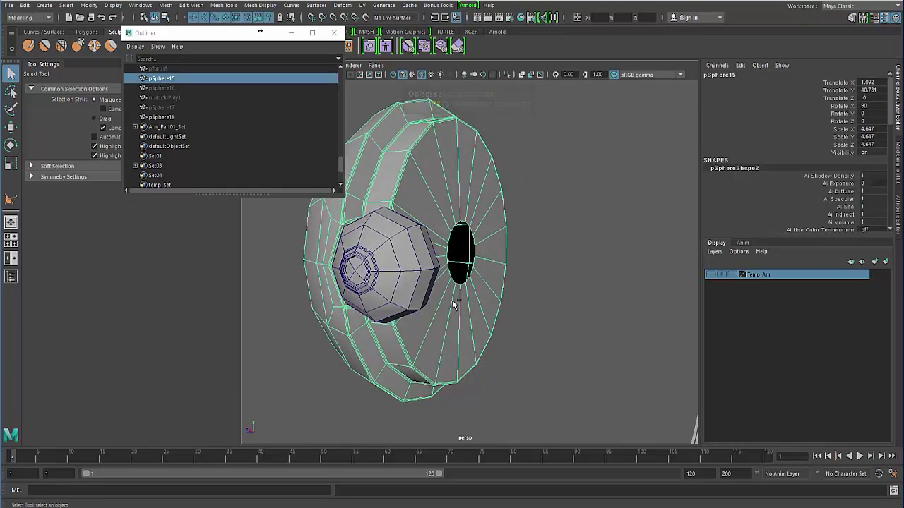
key(ctrl+d)
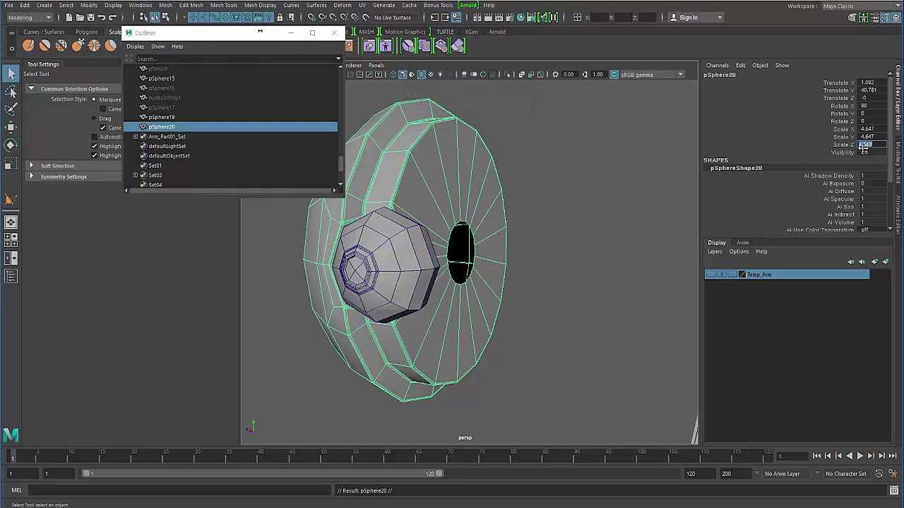
Try flipping the duplicated dome shell with a Scale Z of -4.647 and scaling it by hand, and undo both changes
text(-)
key(Return)
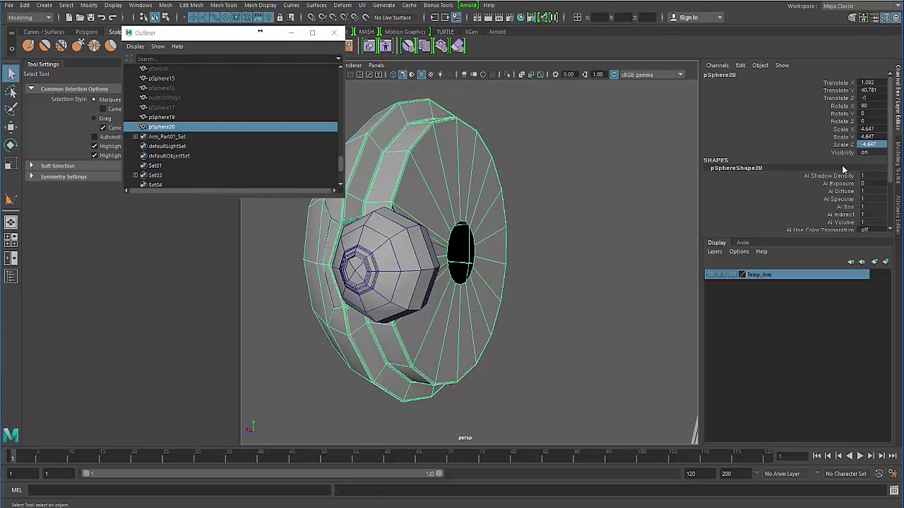
scroll(389, 304, down, 10)
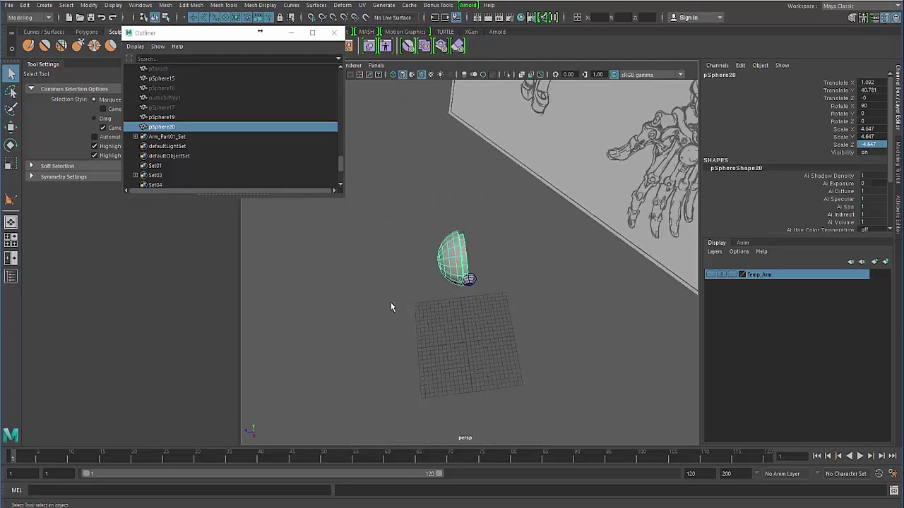
key(r)
drag(423, 259, 448, 258)
key(ctrl+z)
key(ctrl+z)
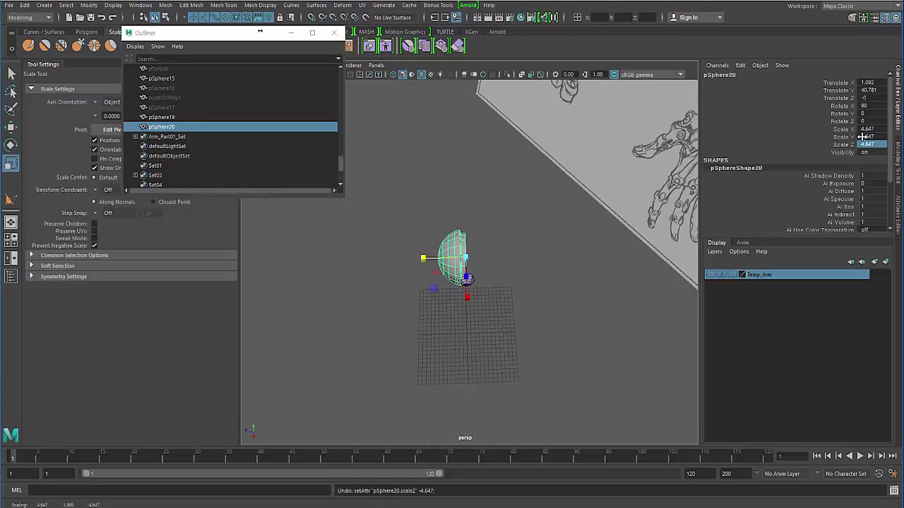
Mirror the duplicated dome shell to the opposite side with a Scale Y of -4.647, and deselect it
double_click(863, 137)
text(-)
key(Return)
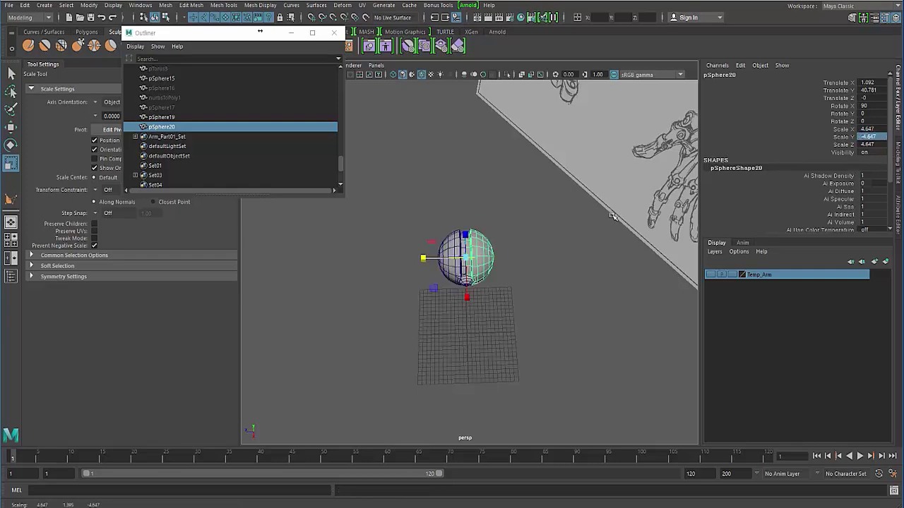
click(423, 307)
Examine how the two mirrored dome shells enclose the sphere joint, viewing them from the front and above
alt+drag(462, 312, 500, 192)
scroll(501, 267, up, 5)
scroll(500, 192, up, 2)
alt+drag(418, 204, 422, 199)
scroll(445, 241, down, 2)
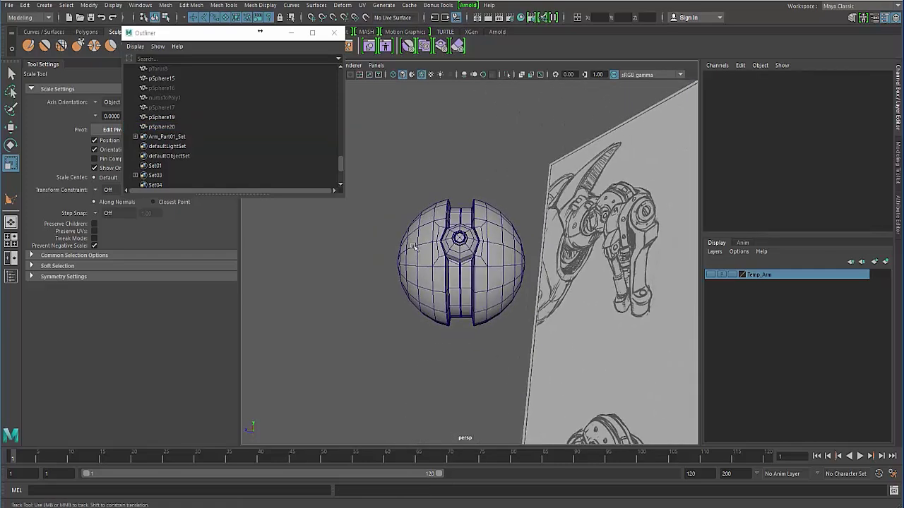
click(447, 296)
click(394, 198)
alt+drag(385, 263, 531, 287)
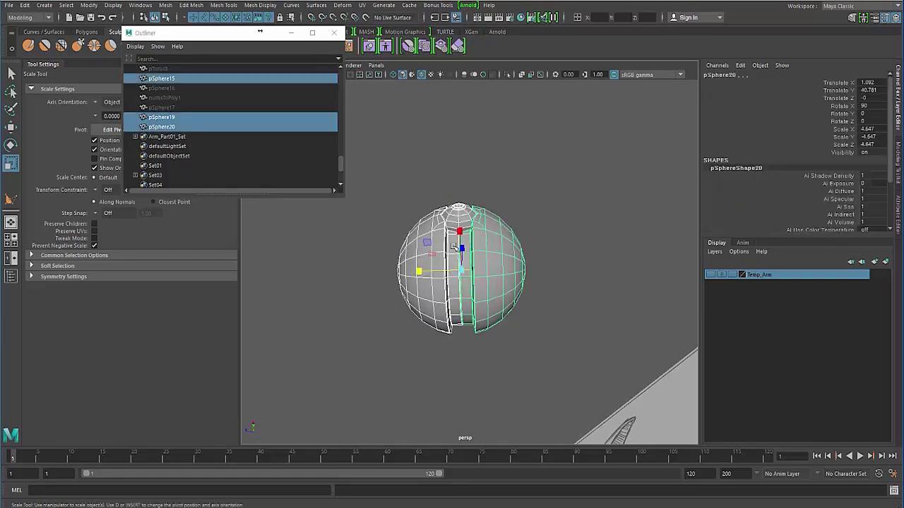
alt+drag(425, 240, 409, 329)
click(377, 255)
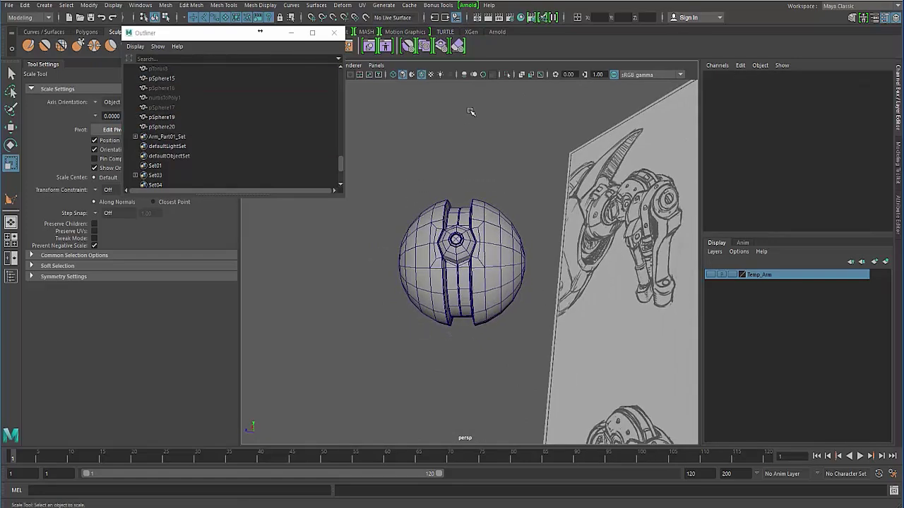
alt+drag(416, 206, 417, 192)
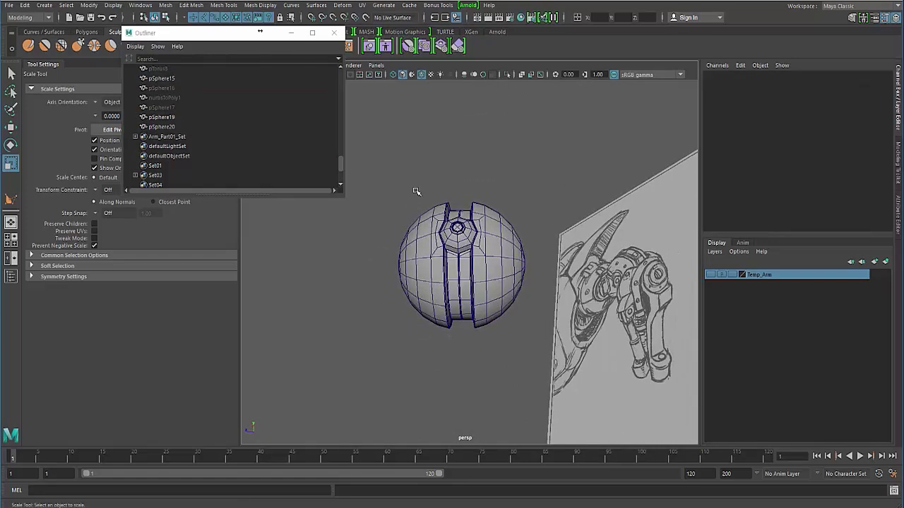
Unhide the surrounding arm parts and group the two dome shells together with the sphere joint
key(ctrl+shift+h)
alt+drag(382, 257, 442, 266)
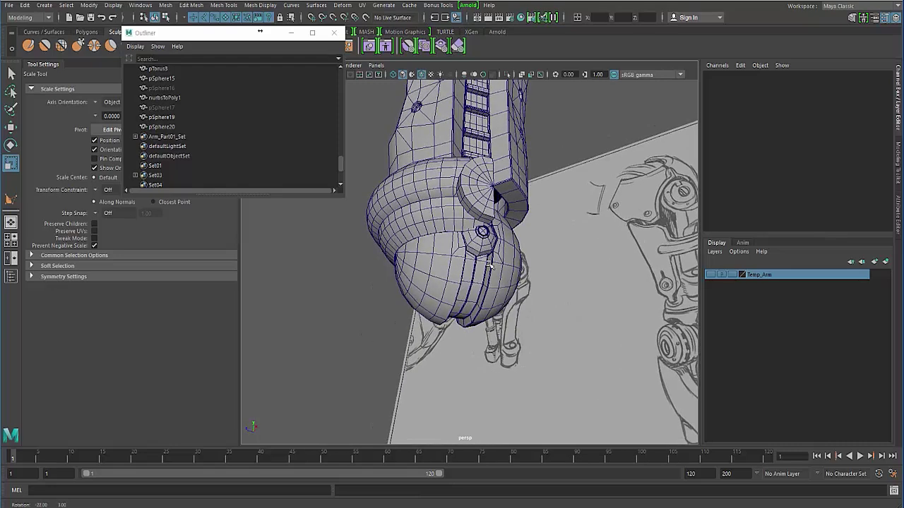
click(460, 257)
shift+click(494, 278)
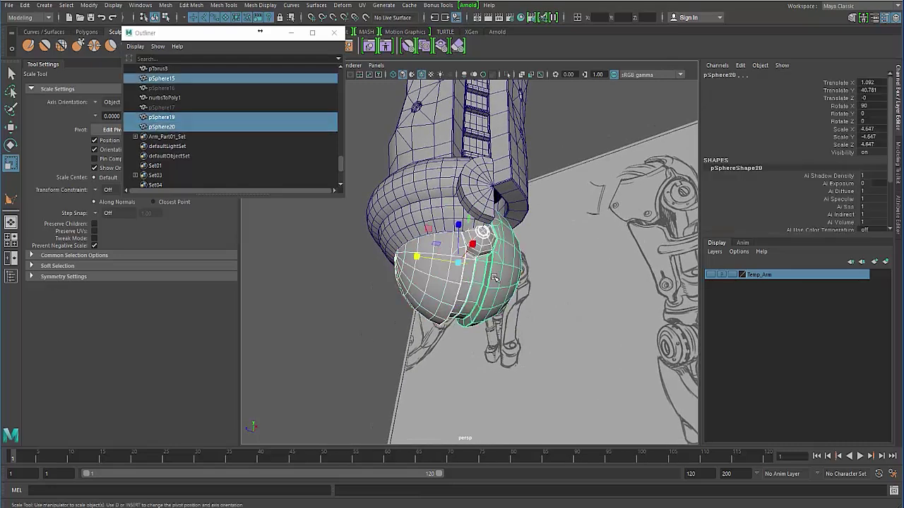
key(ctrl+g)
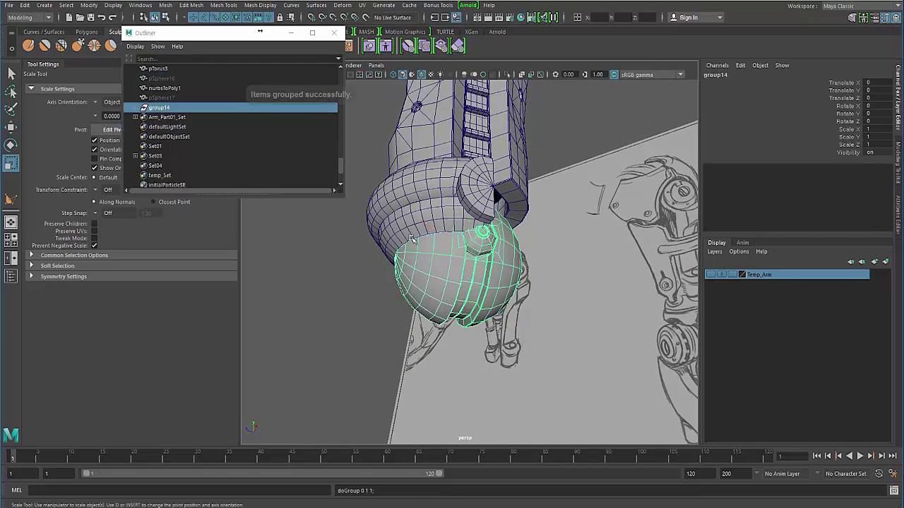
Centre the new group's pivot and rotate the group to a Rotate Z of about -24.04
click(88, 5)
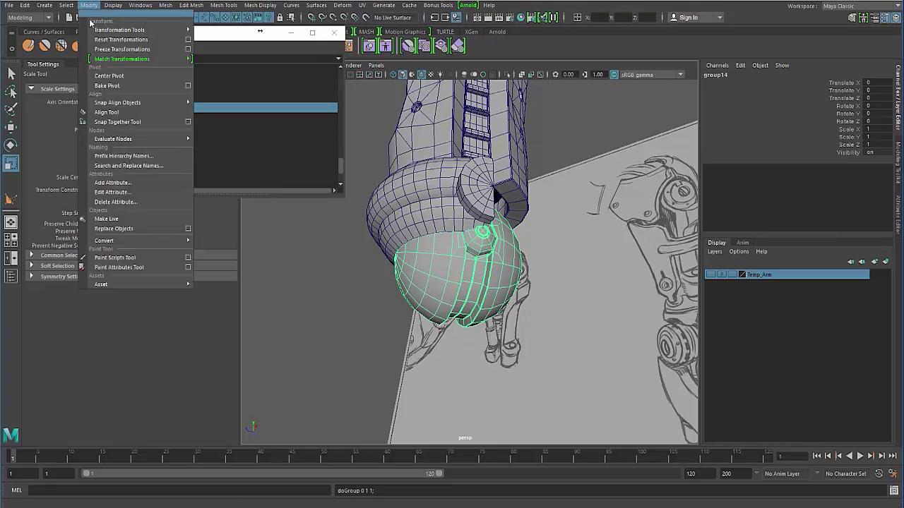
click(111, 78)
key(e)
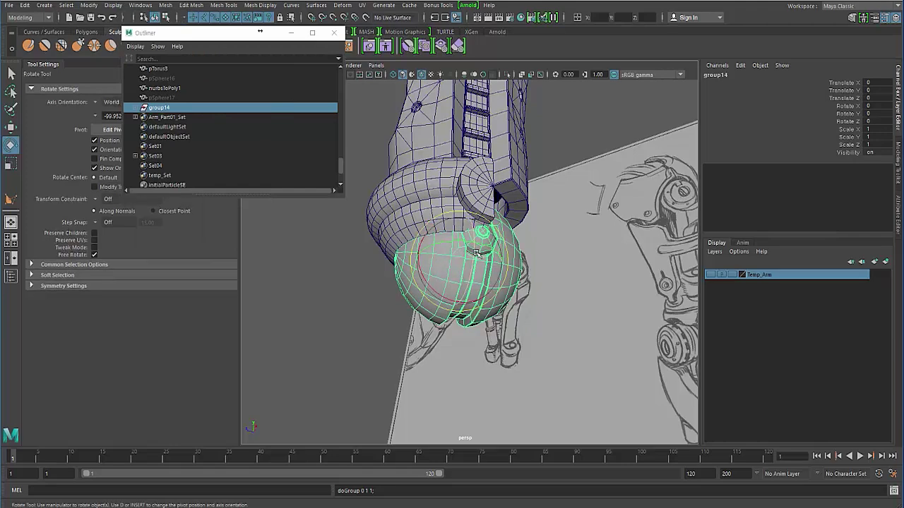
mouse_move(473, 230)
mouse_down()
mouse_move(464, 256)
mouse_move(465, 246)
mouse_up()
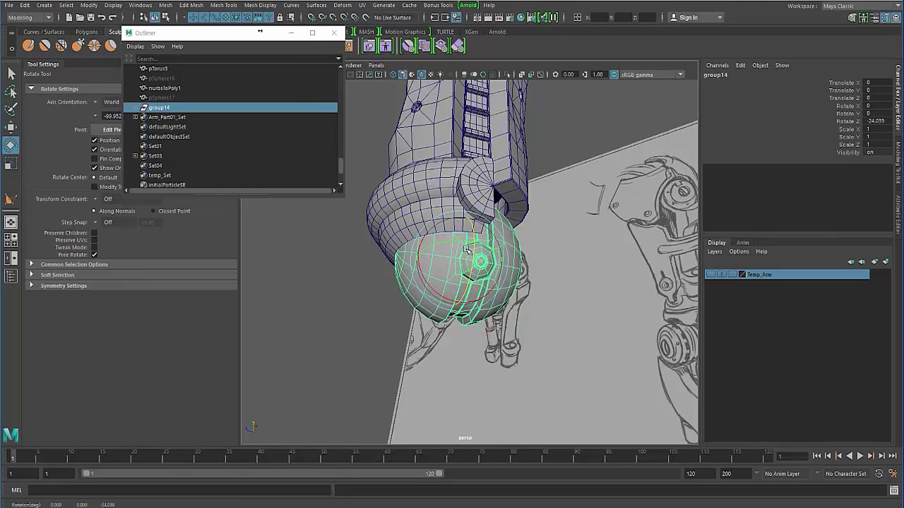
click(325, 288)
alt+drag(398, 267, 440, 257)
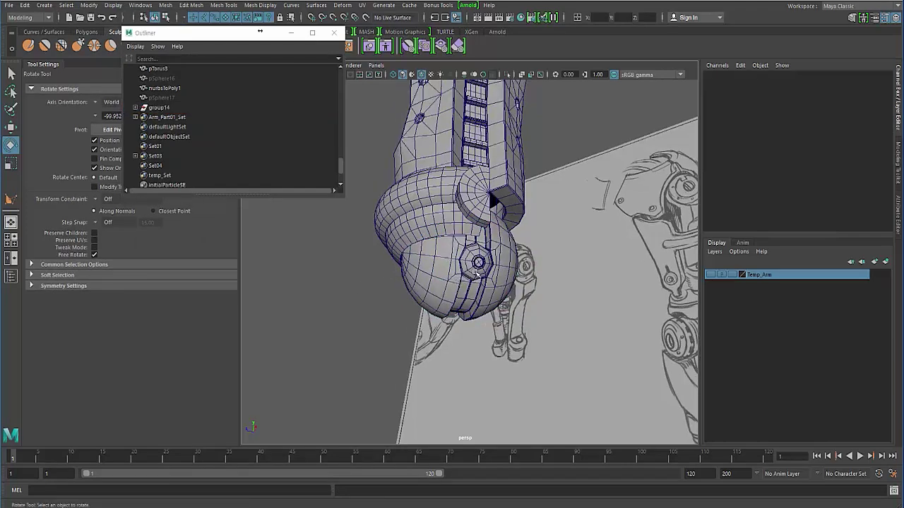
Adjust the rotation of the dome shell pSphere15 slightly about its axis, and deselect it
click(445, 265)
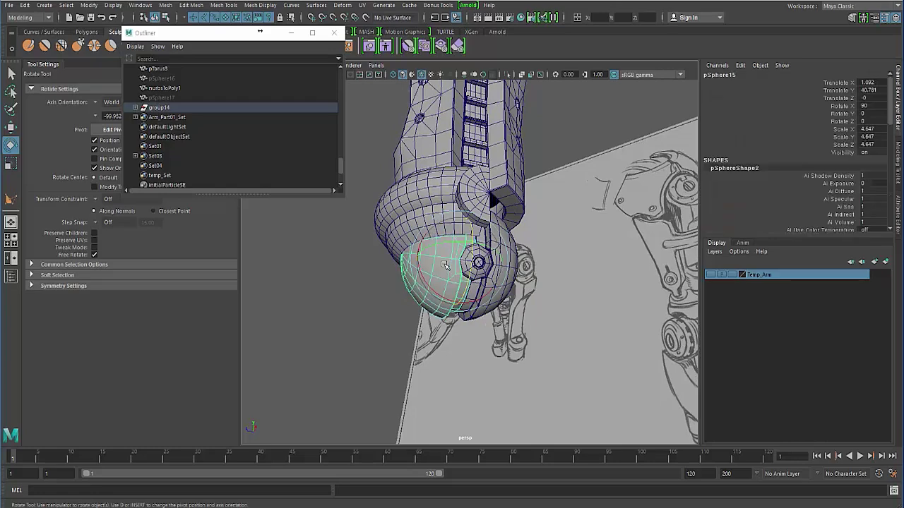
click(472, 226)
drag(470, 224, 457, 244)
click(360, 300)
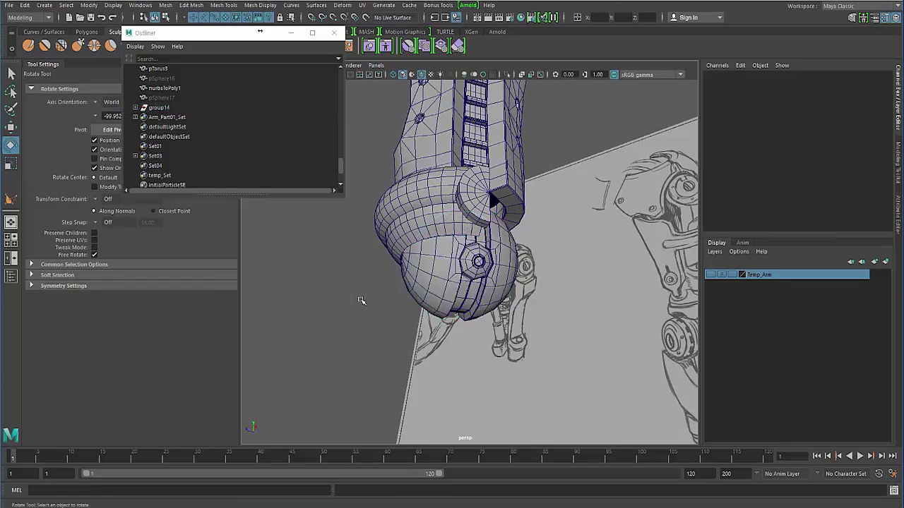
Select the ring nurbsToPoly1 beneath the wrist torus and examine how it sits around the dome shells
alt+drag(372, 304, 503, 287)
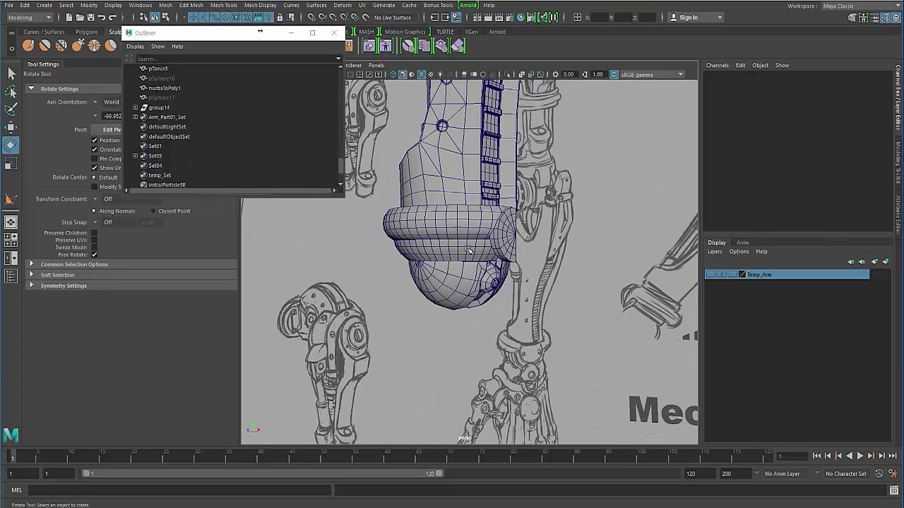
click(458, 252)
alt+drag(387, 301, 392, 307)
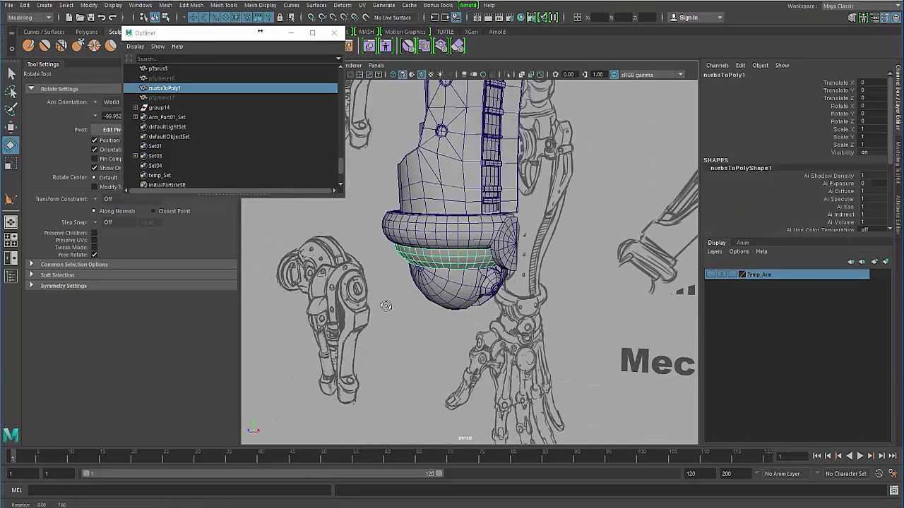
click(429, 247)
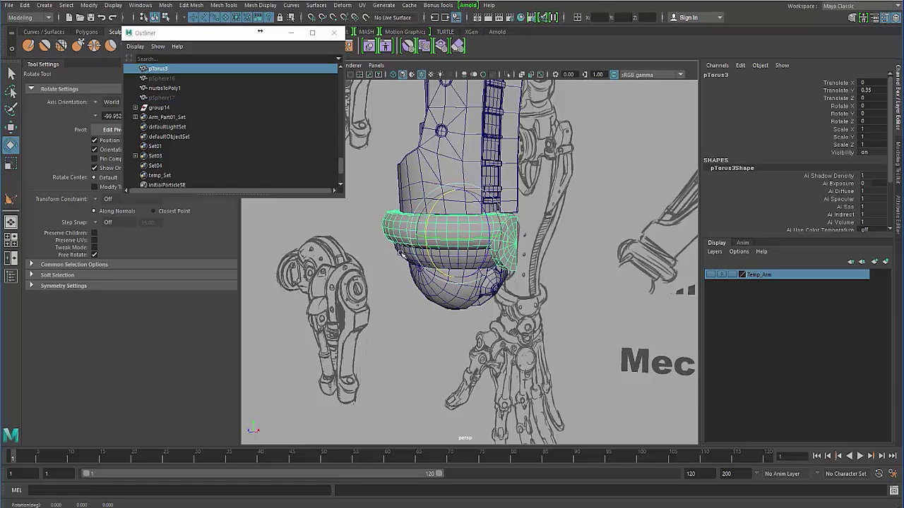
click(409, 261)
alt+drag(464, 272, 533, 263)
mouse_move(418, 293)
alt+mouse_down()
mouse_move(498, 291)
mouse_move(421, 336)
mouse_move(411, 332)
alt+mouse_up()
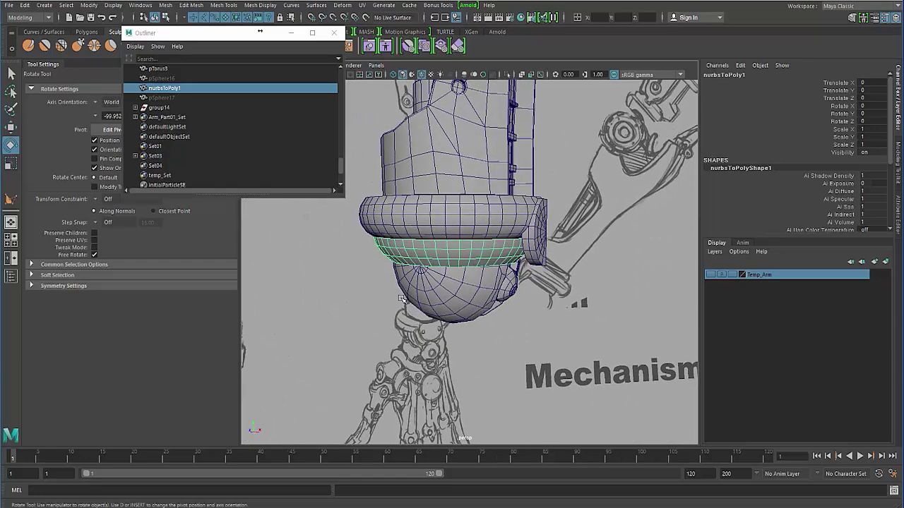
alt+drag(401, 299, 418, 248)
alt+right_drag(424, 244, 495, 230)
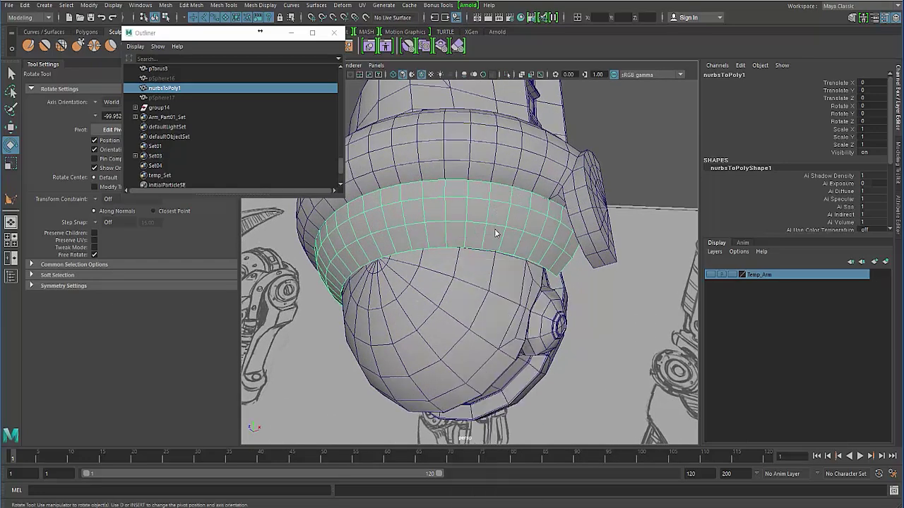
Select every other column of faces around the ring nurbsToPoly1 beneath the wrist torus
alt+drag(495, 233, 503, 200)
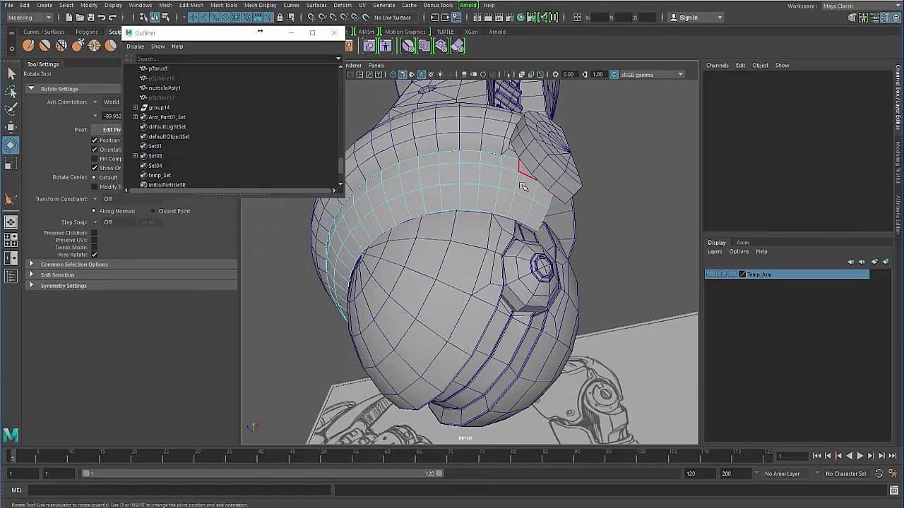
click(523, 173)
key(q)
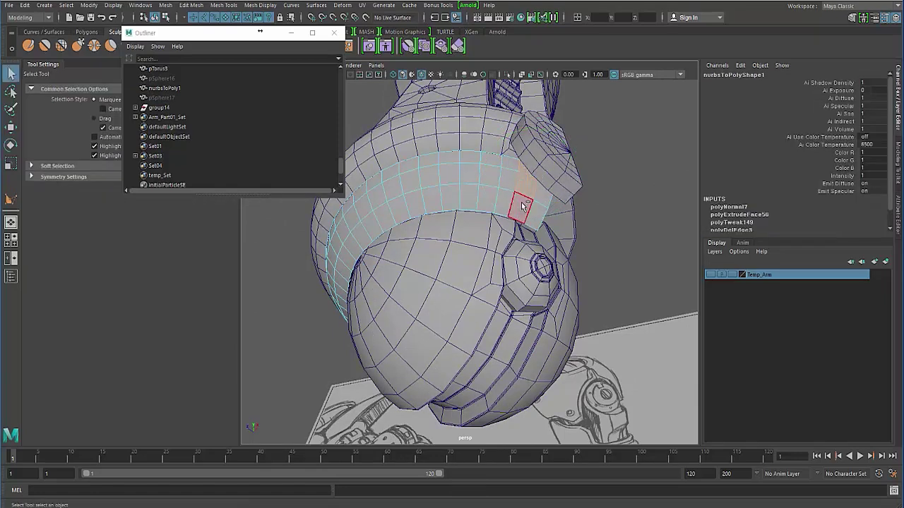
alt+drag(406, 253, 479, 204)
shift+click(495, 203)
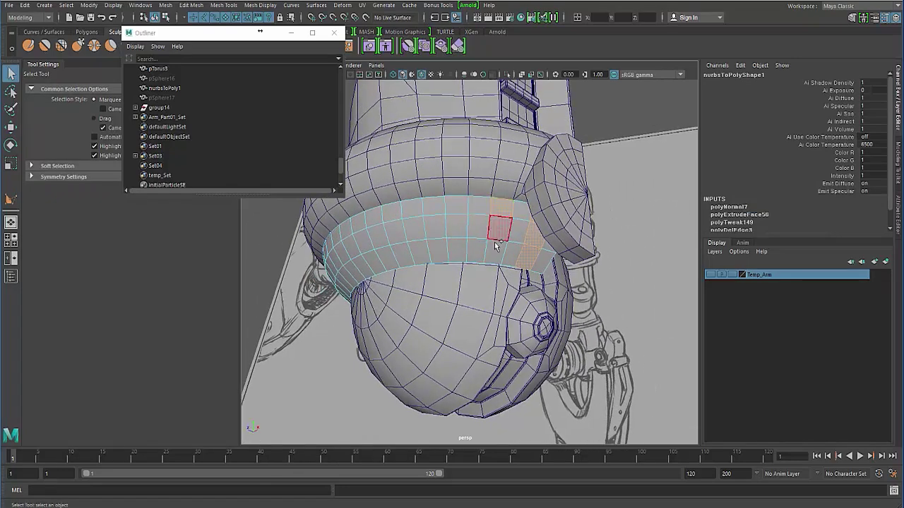
shift+click(455, 209)
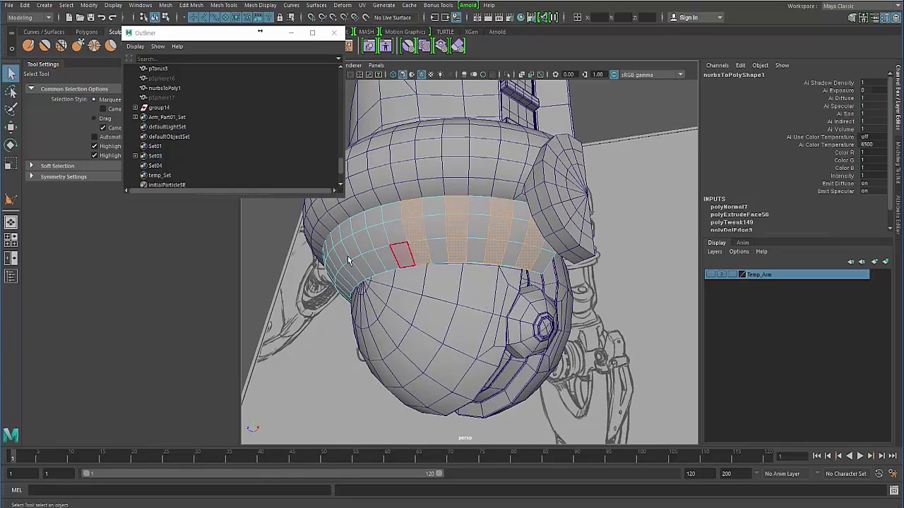
alt+drag(399, 256, 428, 219)
shift+click(430, 253)
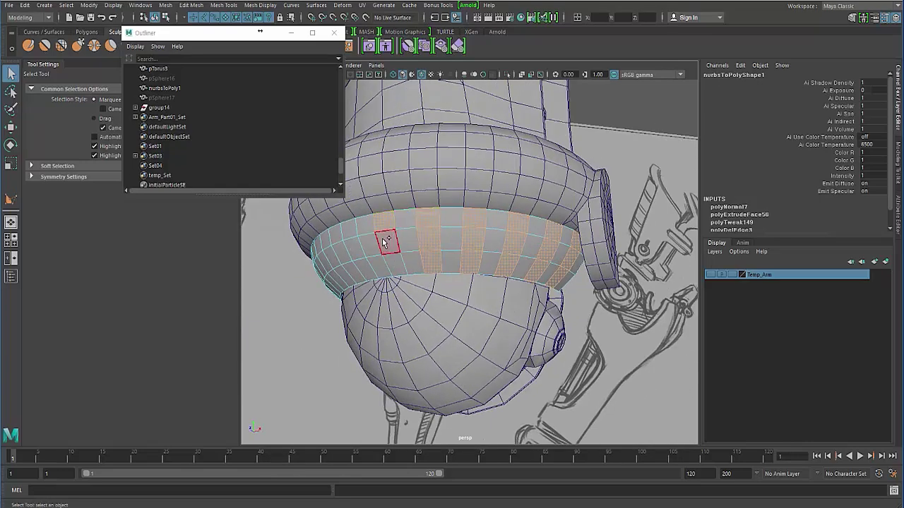
alt+drag(387, 247, 423, 243)
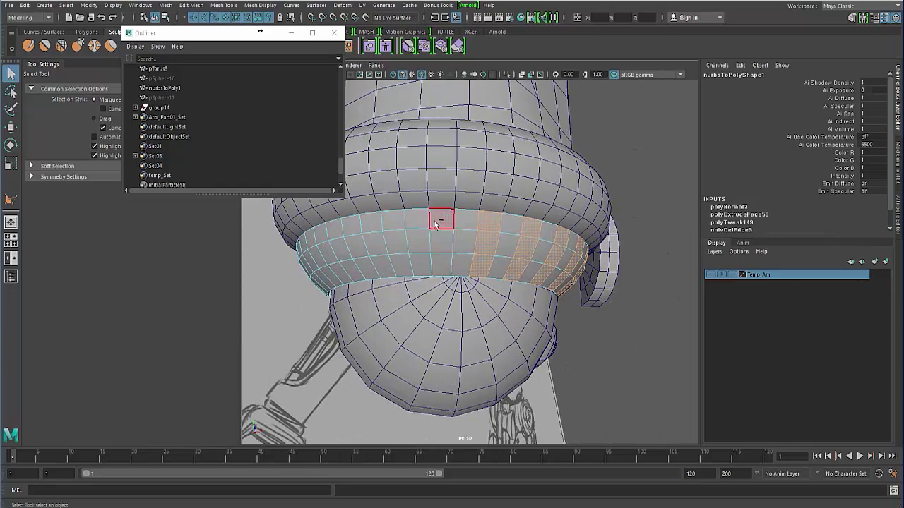
shift+click(436, 227)
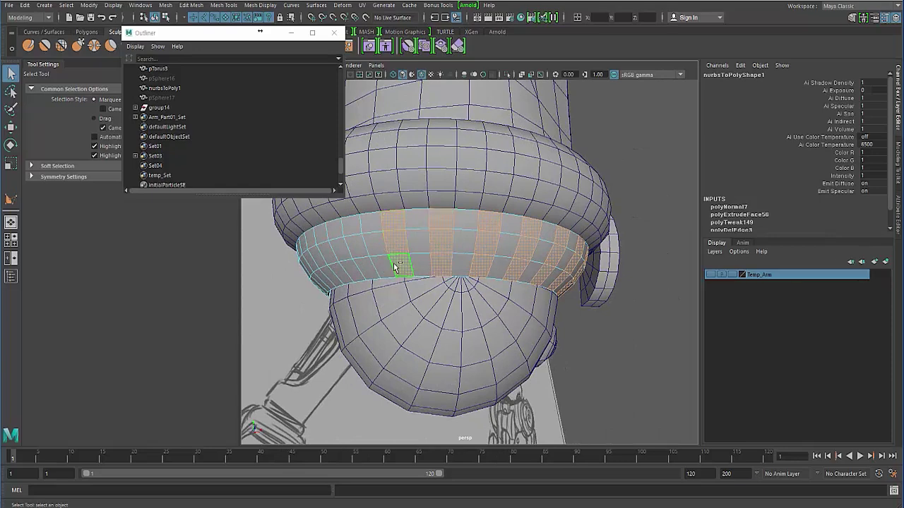
alt+drag(395, 267, 432, 243)
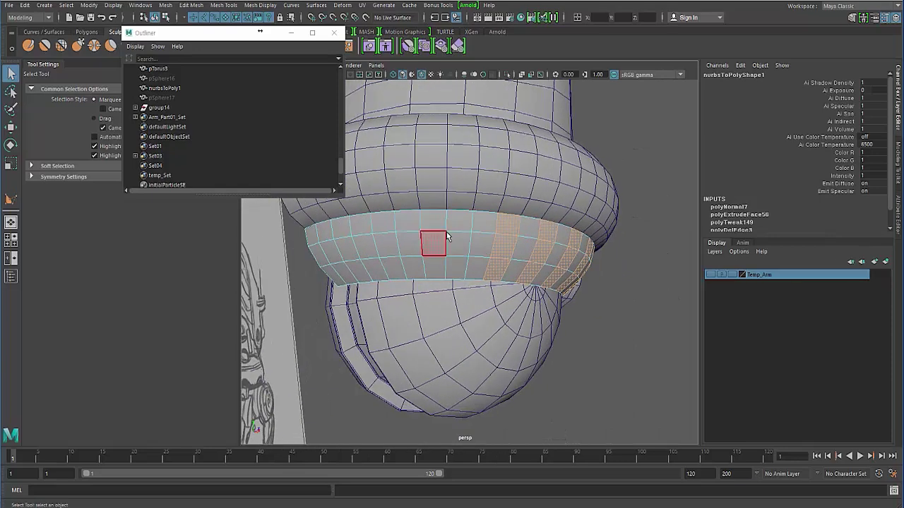
shift+click(460, 269)
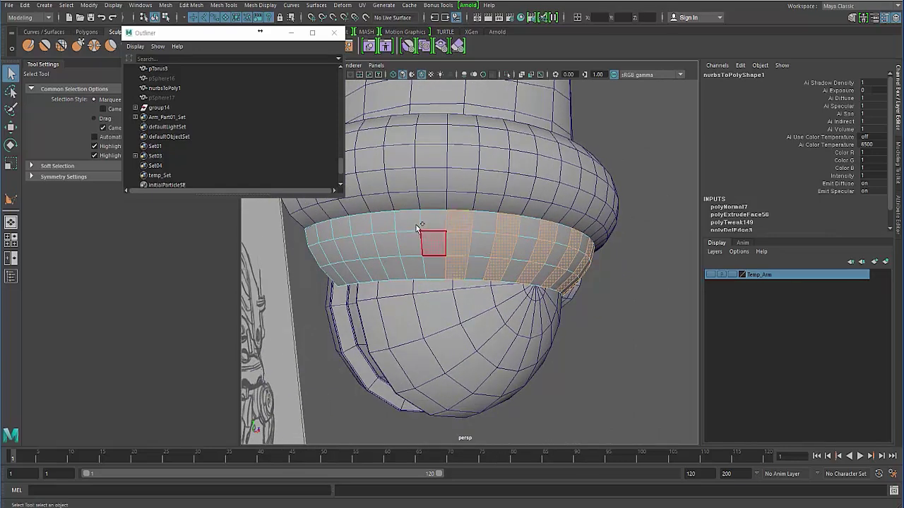
shift+click(364, 241)
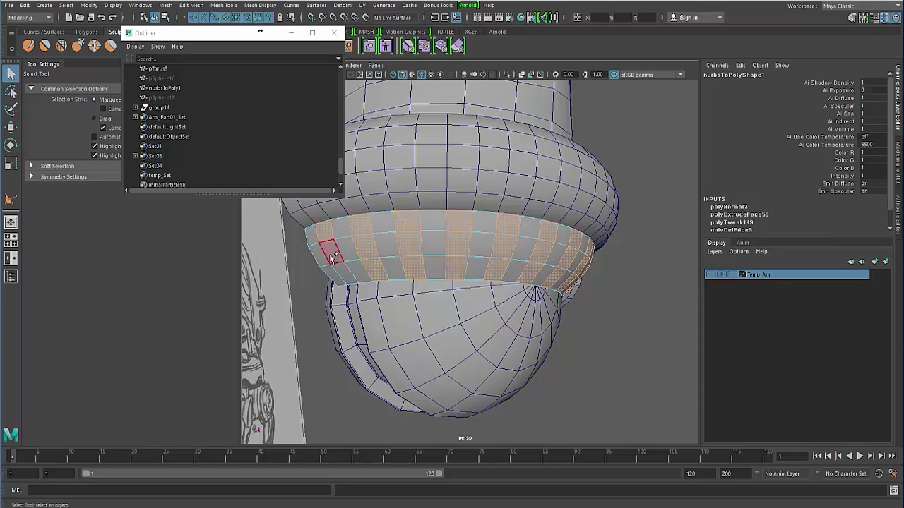
Extrude the selected face columns inward with a Local Translate Z of about -0.204 and preview the ring smoothed in object mode
alt+drag(342, 278, 401, 178)
shift+right_click(402, 178)
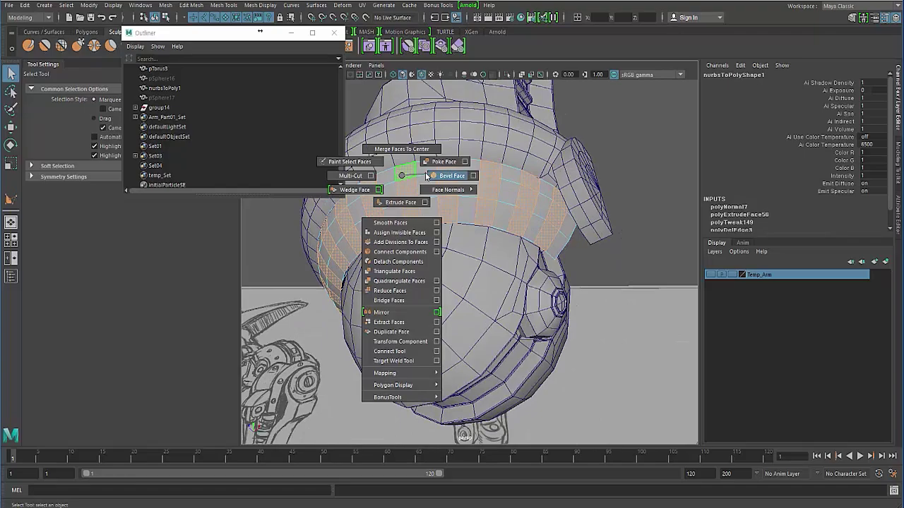
click(401, 202)
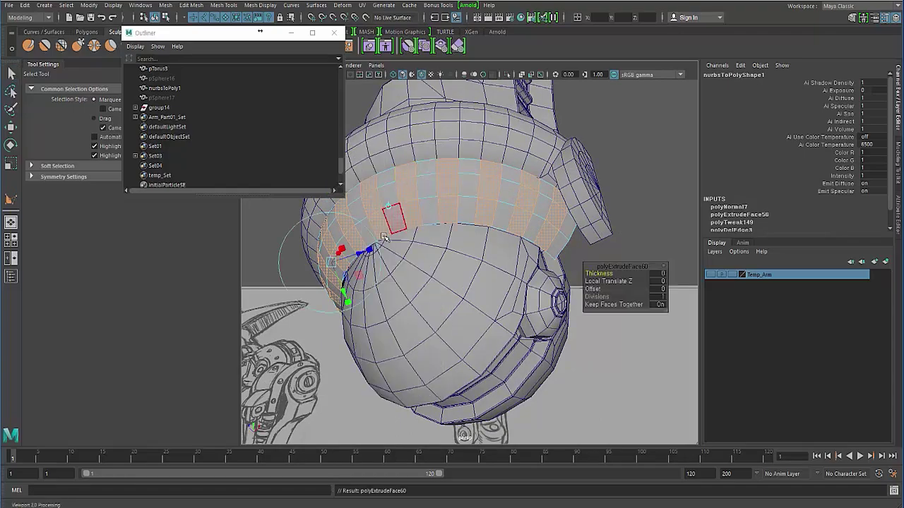
alt+drag(400, 202, 434, 263)
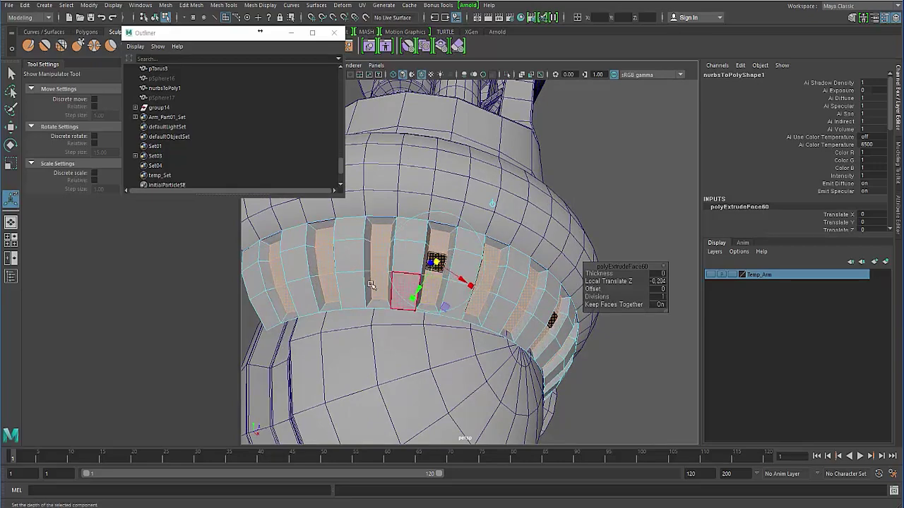
alt+drag(407, 291, 343, 305)
key(q)
key(F8)
key(3)
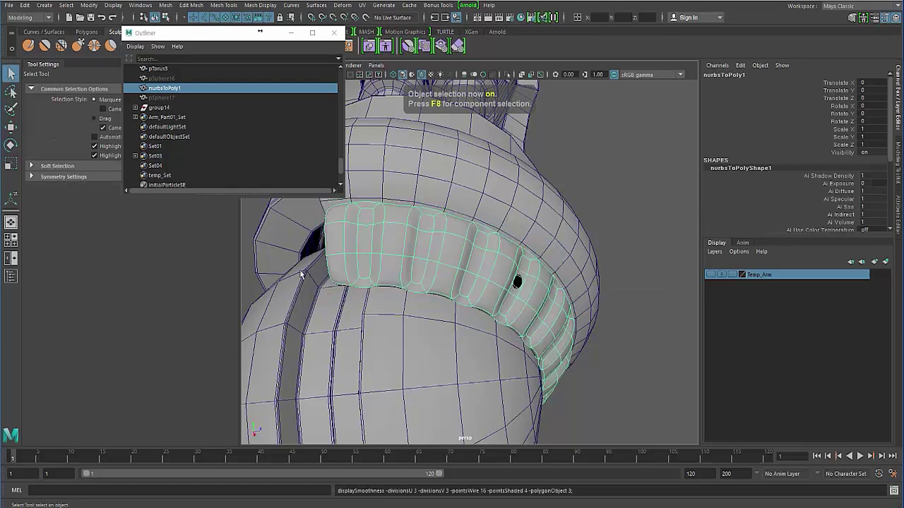
alt+drag(240, 256, 410, 317)
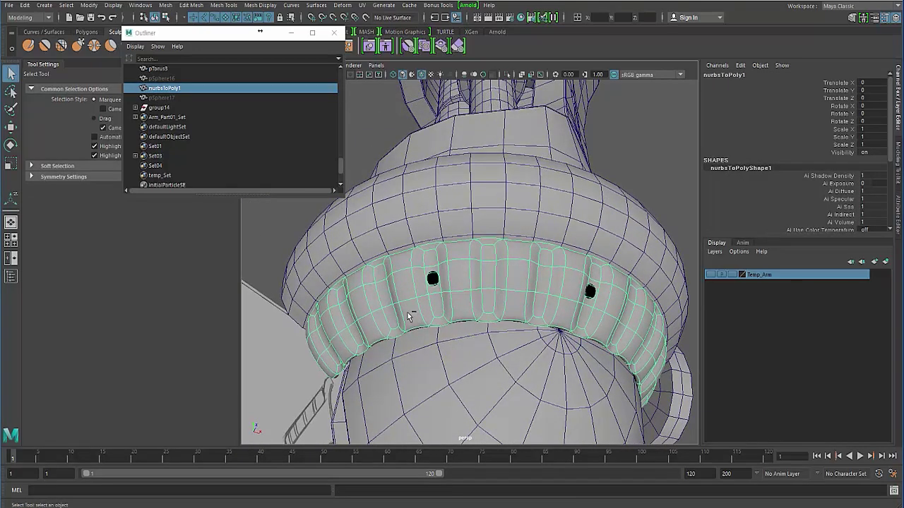
Undo the face extrusion on the ring, returning to the unextruded alternating face selection
click(408, 317)
key(ctrl+z)
key(F8)
key(ctrl+z)
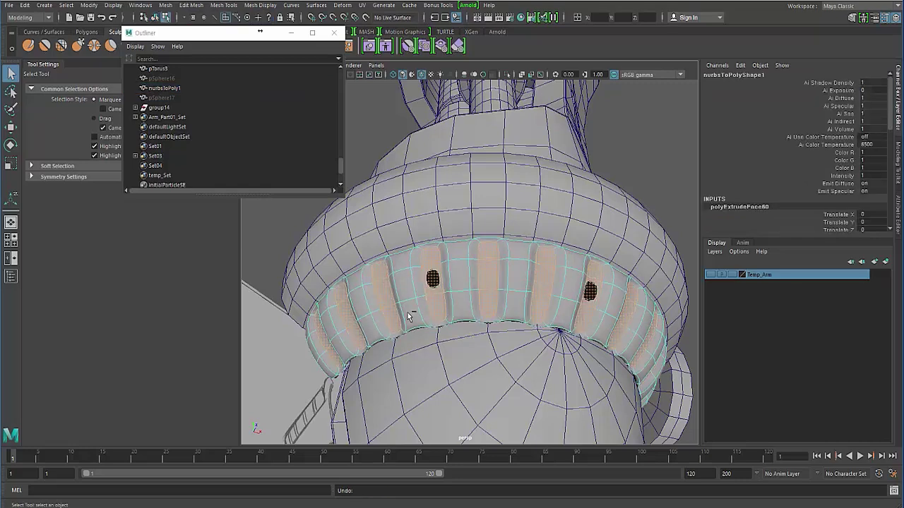
key(ctrl+z)
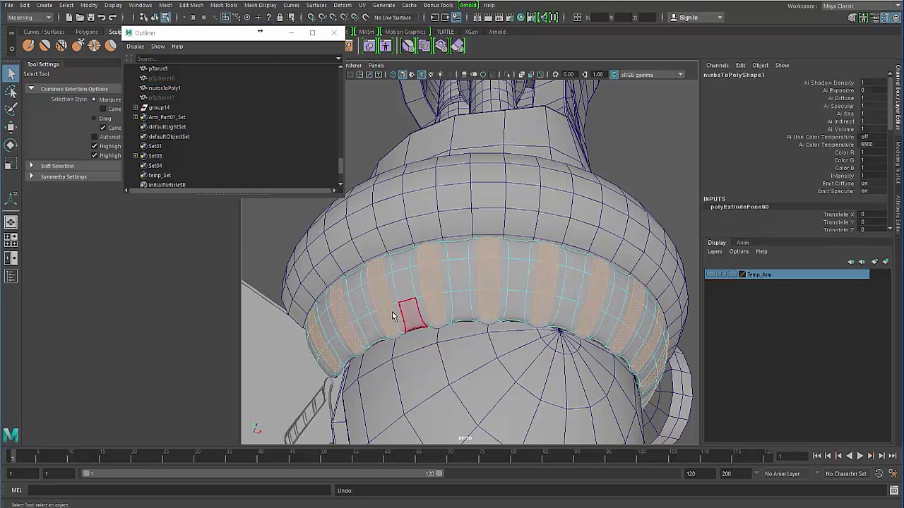
alt+drag(393, 317, 422, 274)
key(1)
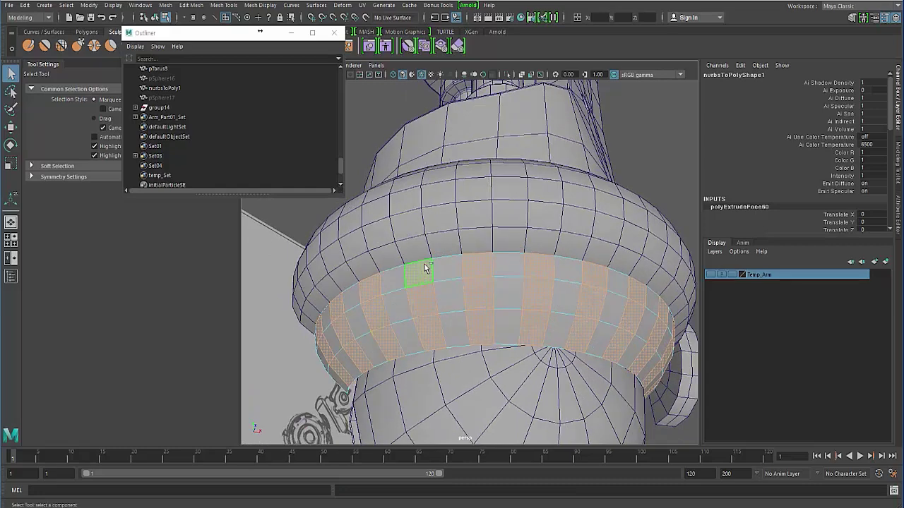
shift+right_click(426, 267)
alt+drag(396, 306, 425, 315)
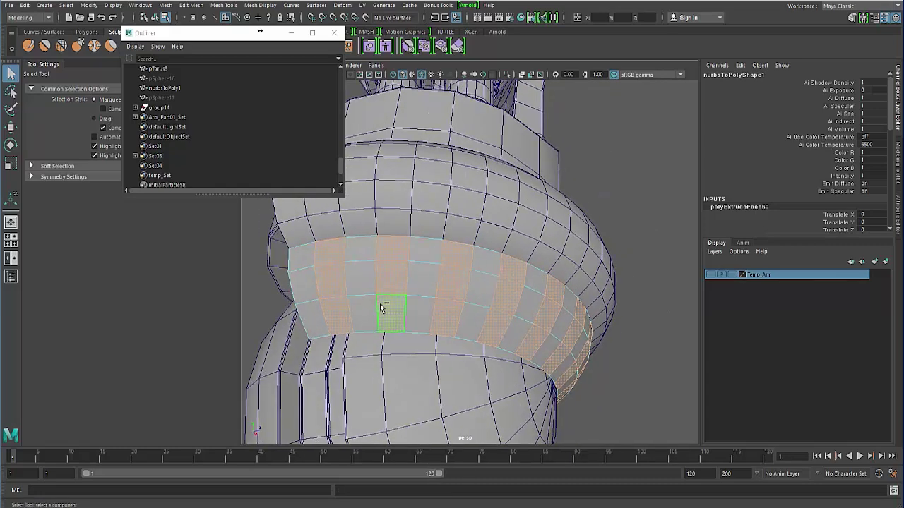
key(ctrl+z)
Turn on smooth preview for the ring, extrude the alternating face columns again, and return to object mode
key(3)
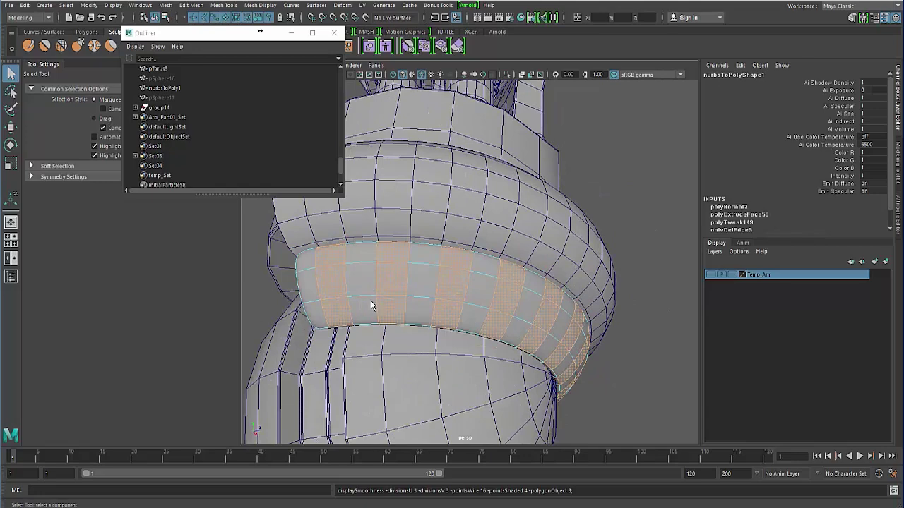
alt+drag(365, 304, 396, 276)
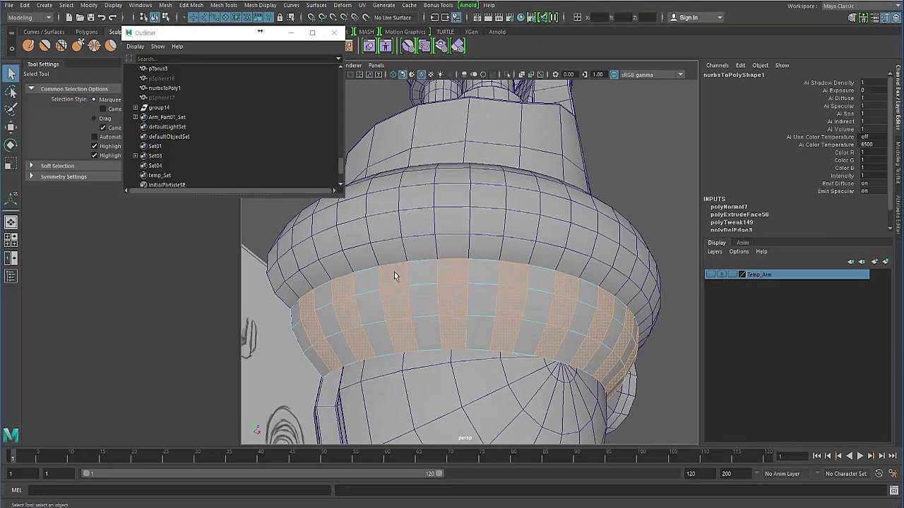
shift+right_click(394, 273)
shift+right_drag(394, 291, 394, 298)
alt+drag(373, 308, 351, 312)
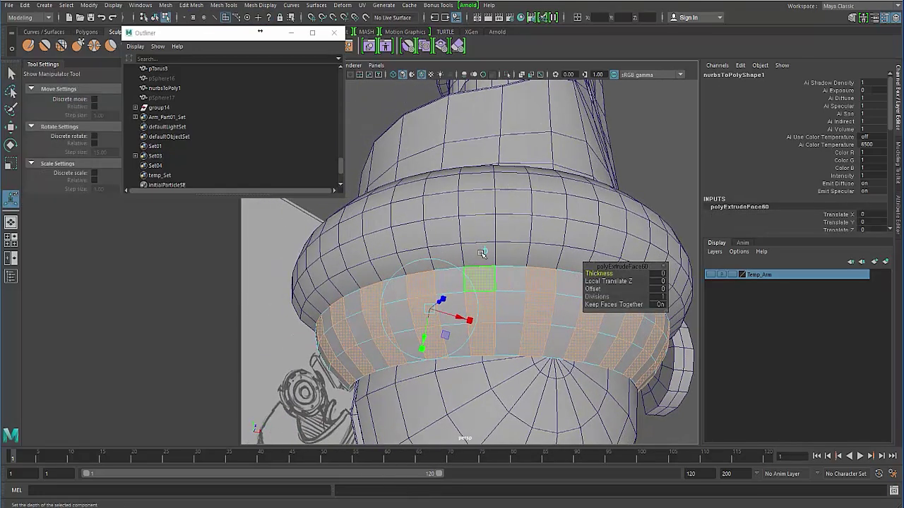
click(485, 253)
alt+drag(441, 284, 454, 325)
alt+drag(452, 322, 421, 306)
alt+right_drag(417, 304, 367, 233)
key(q)
key(F8)
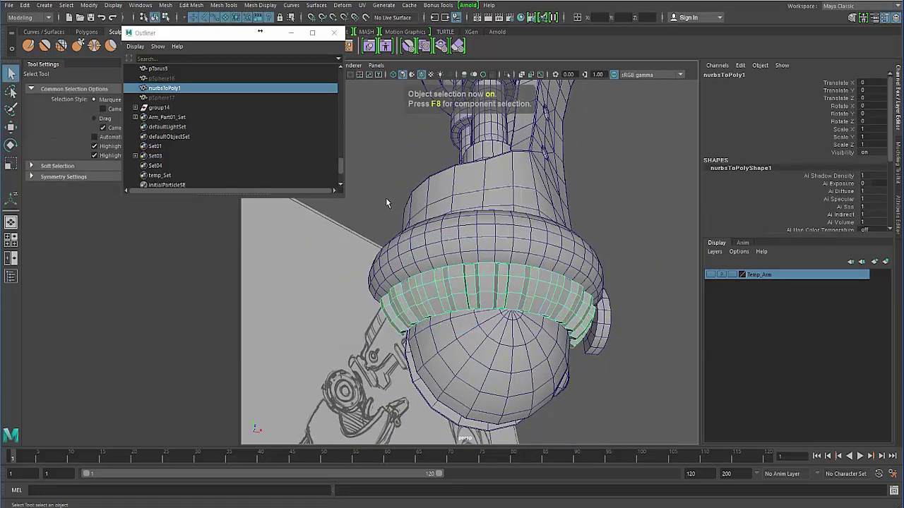
Deselect the ring and turn off the wireframe overlay on the shaded models to inspect the ribbed shape
click(404, 179)
alt+drag(404, 179, 403, 111)
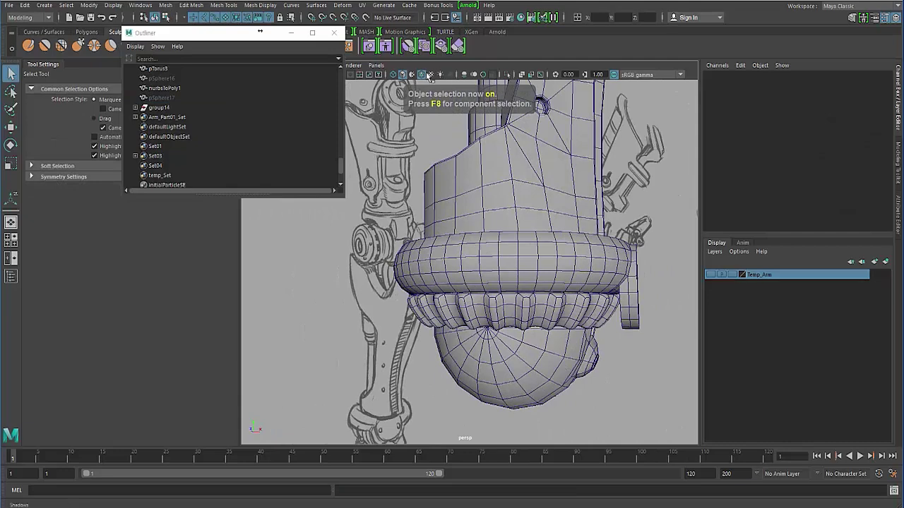
click(422, 76)
mouse_move(447, 248)
alt+mouse_down()
mouse_move(396, 237)
mouse_move(447, 241)
mouse_move(389, 245)
mouse_move(462, 245)
mouse_move(425, 290)
mouse_move(451, 310)
alt+mouse_up()
click(447, 241)
ctrl+click(431, 252)
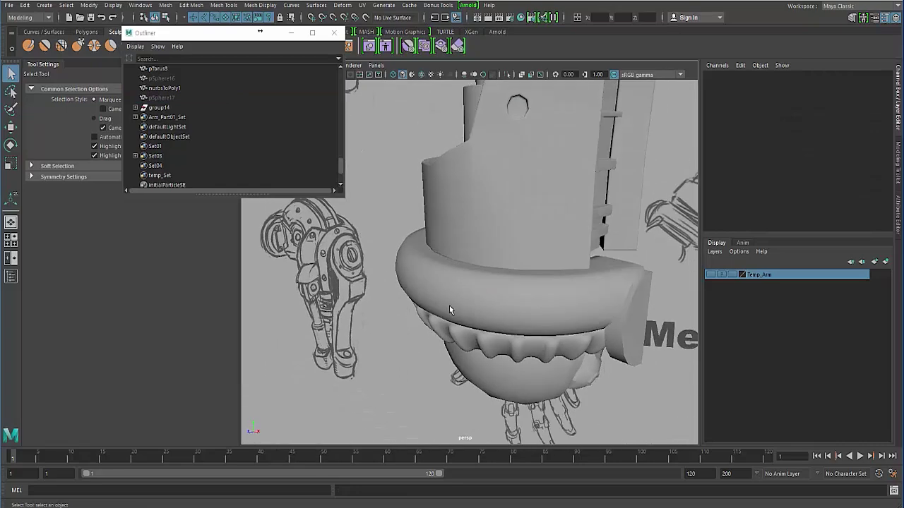
Undo the second extrusion back to the selected face columns and restore the ring's smooth preview
click(452, 311)
key(F8)
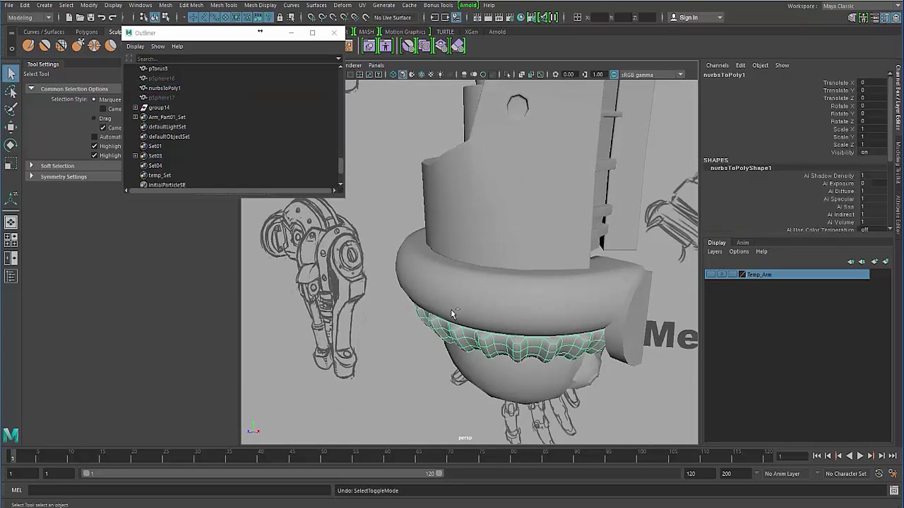
key(3)
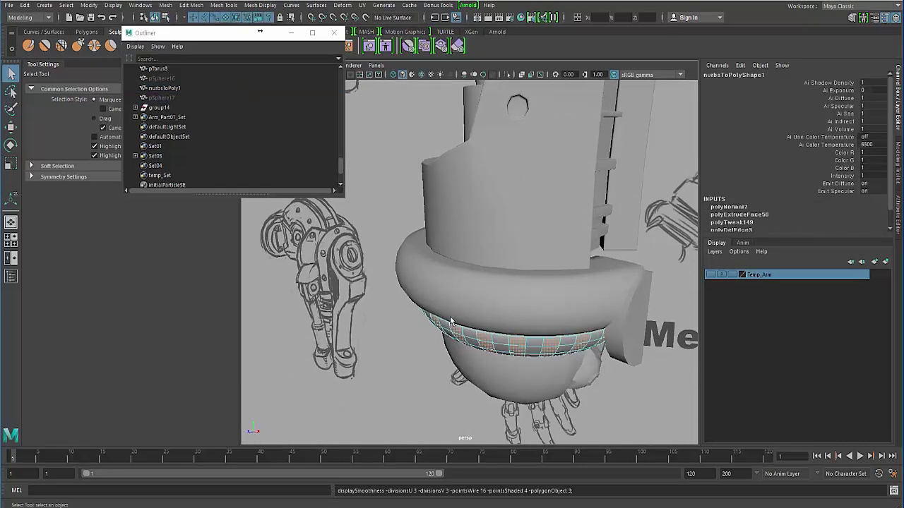
Extrude the ring's alternating face columns into grooves in smooth preview, then return to object mode
alt+drag(452, 321, 487, 303)
shift+right_drag(474, 254, 476, 270)
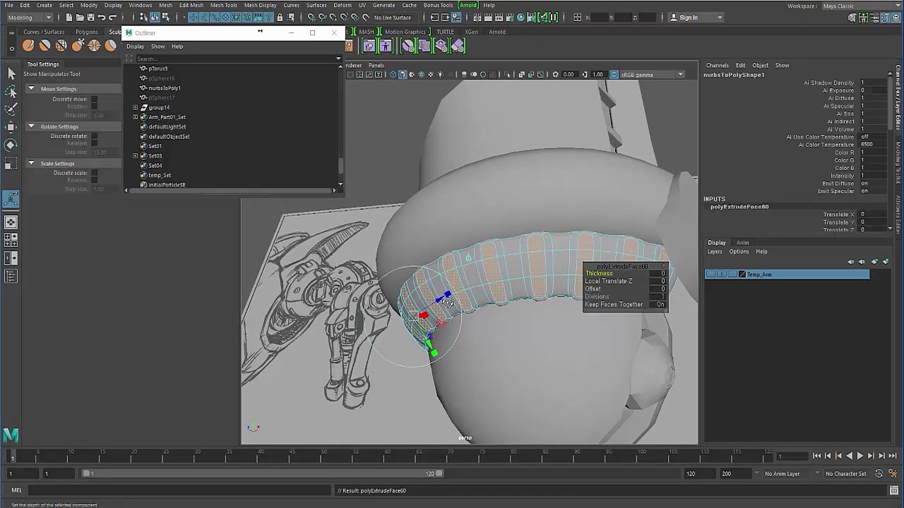
mouse_move(447, 302)
alt+mouse_down()
mouse_move(441, 334)
mouse_move(450, 307)
mouse_move(401, 297)
mouse_move(403, 281)
mouse_move(364, 280)
alt+mouse_up()
click(577, 365)
key(q)
key(F8)
click(430, 157)
click(453, 278)
click(458, 304)
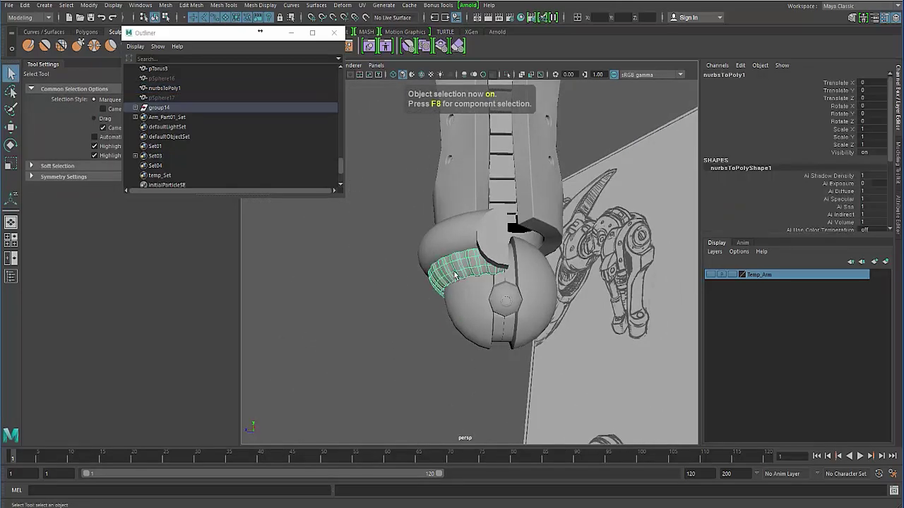
Isolate the wrist torus pTorus3 in the viewport and switch it to edge selection
click(439, 245)
alt+middle_drag(413, 258, 389, 264)
alt+drag(390, 264, 462, 240)
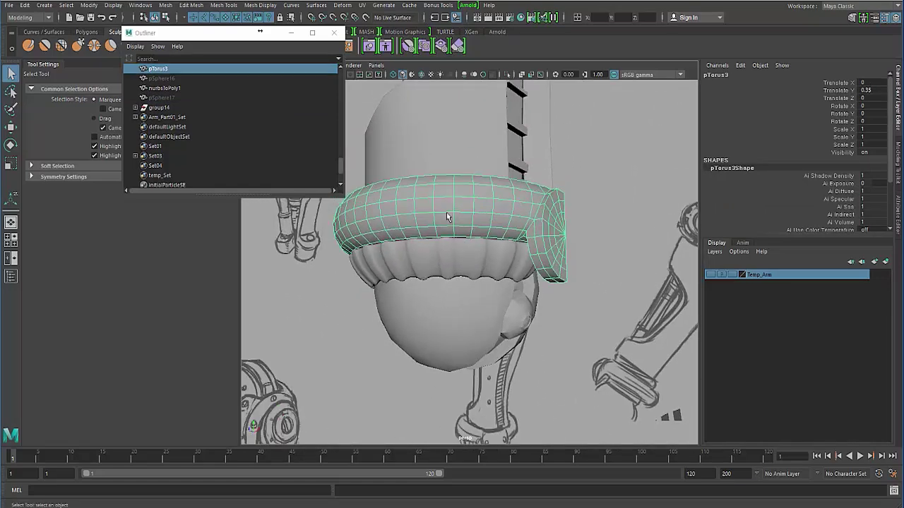
click(507, 75)
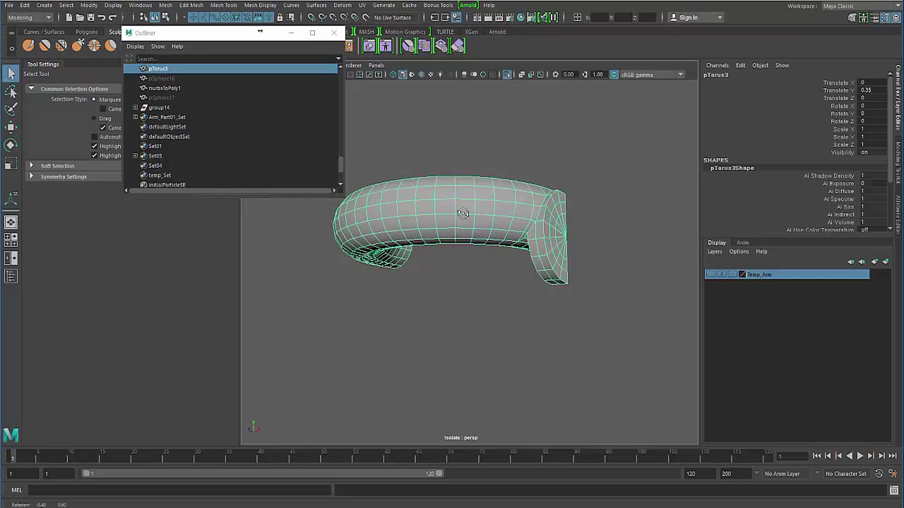
alt+drag(464, 212, 480, 240)
right_click(465, 218)
click(466, 195)
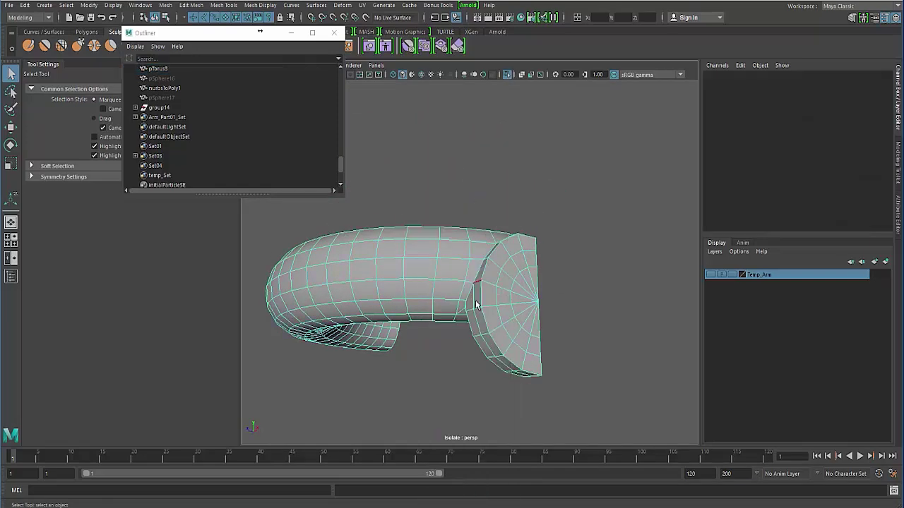
Select the edges along the junction and rim where the wrist torus meets its end disc
alt+drag(480, 300, 451, 270)
alt+right_drag(450, 269, 487, 295)
alt+drag(469, 298, 493, 299)
alt+right_drag(493, 300, 521, 332)
alt+drag(526, 259, 555, 244)
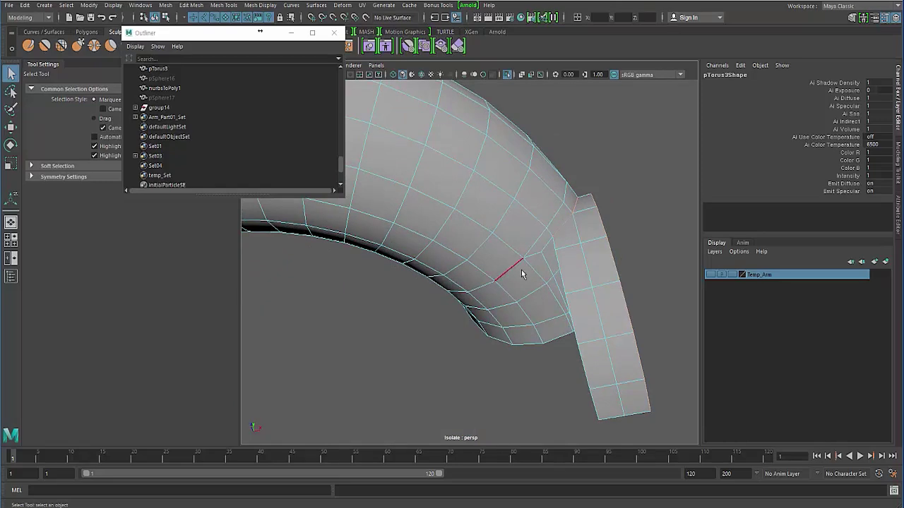
alt+drag(521, 270, 570, 247)
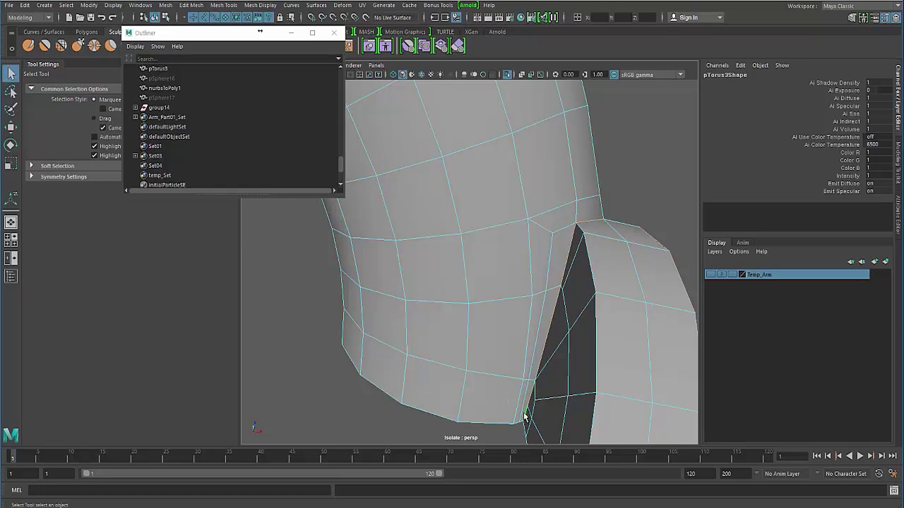
alt+drag(483, 364, 504, 316)
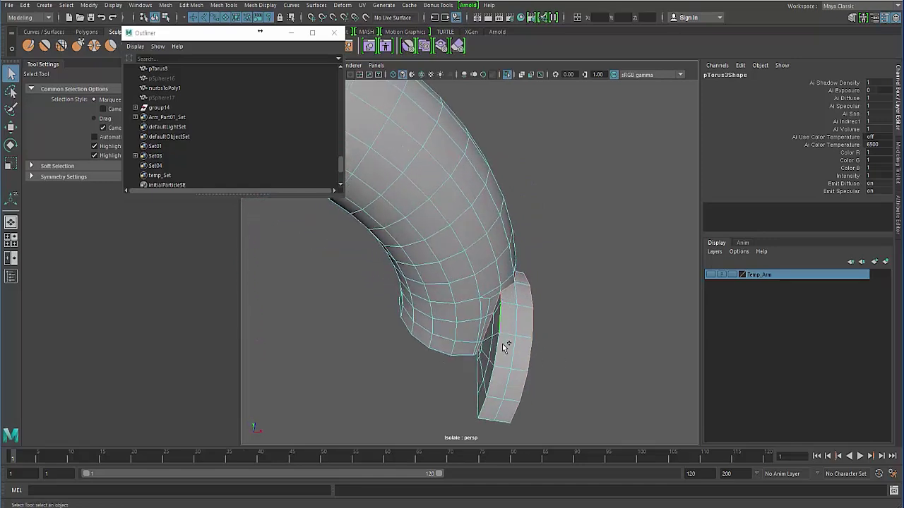
alt+drag(492, 372, 445, 348)
click(490, 308)
Bevel the selected junction and rim edges with 2 segments and a fraction of 1
shift+right_drag(490, 306, 519, 305)
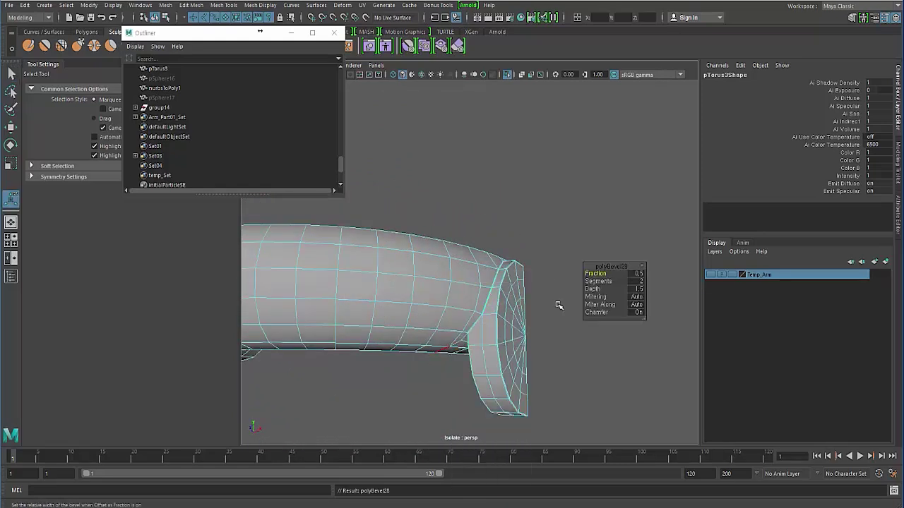
alt+right_drag(440, 318, 476, 275)
alt+middle_drag(476, 275, 435, 168)
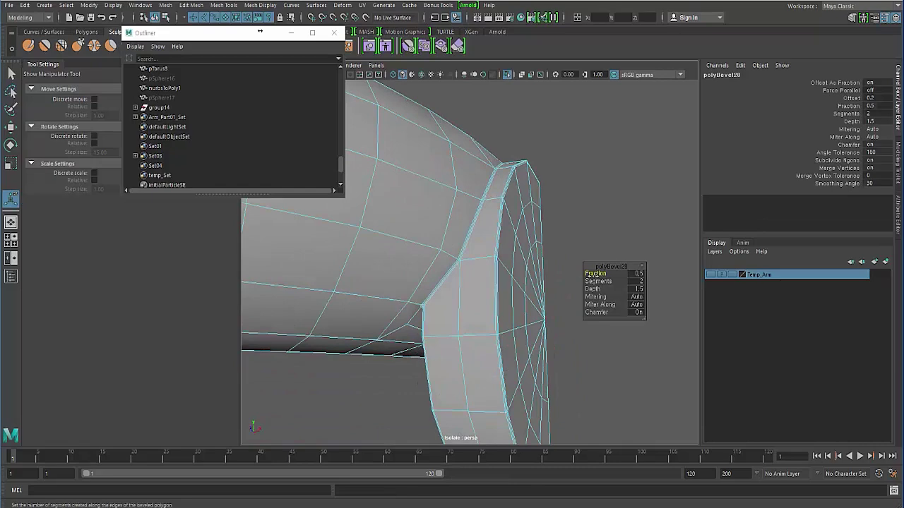
drag(593, 275, 600, 273)
alt+drag(421, 303, 387, 325)
alt+drag(403, 288, 461, 308)
alt+right_drag(461, 308, 516, 313)
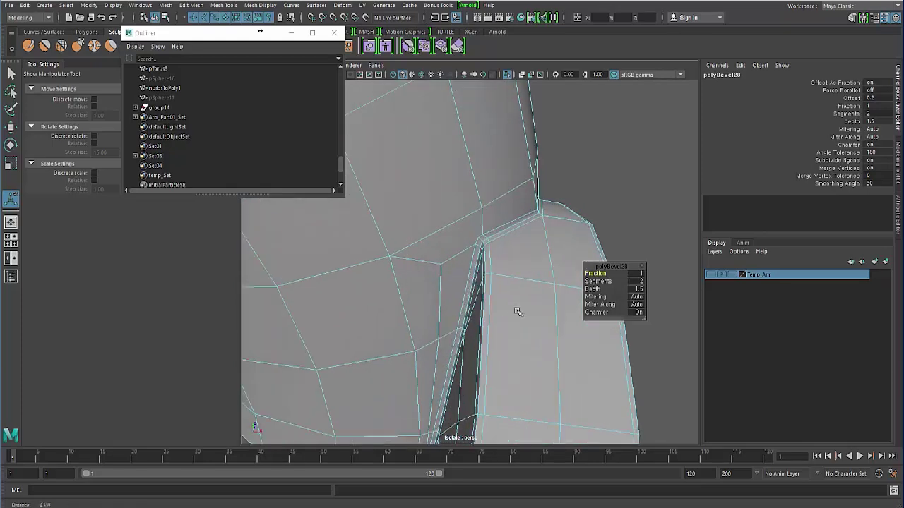
Cut connecting edges with Multi-Cut from the beveled junction corners to the nearby torus vertices
alt+drag(473, 303, 467, 260)
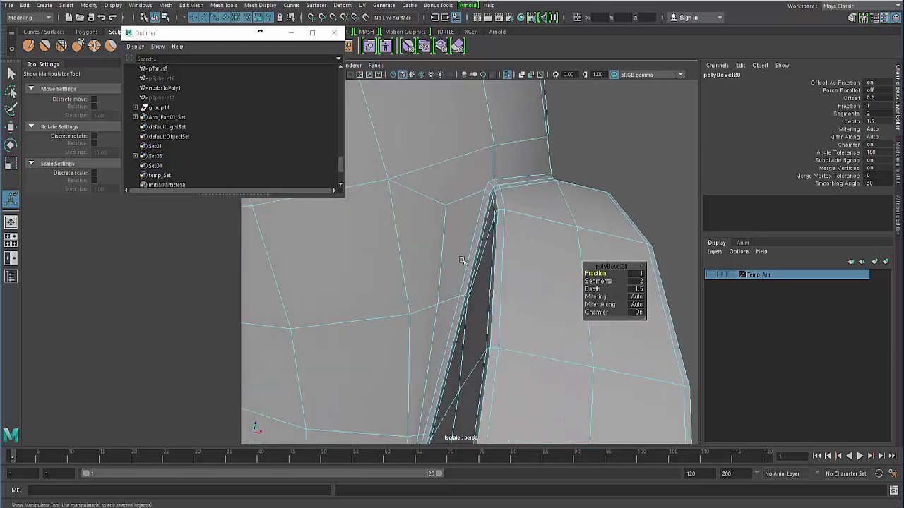
shift+right_drag(460, 219, 425, 217)
click(468, 215)
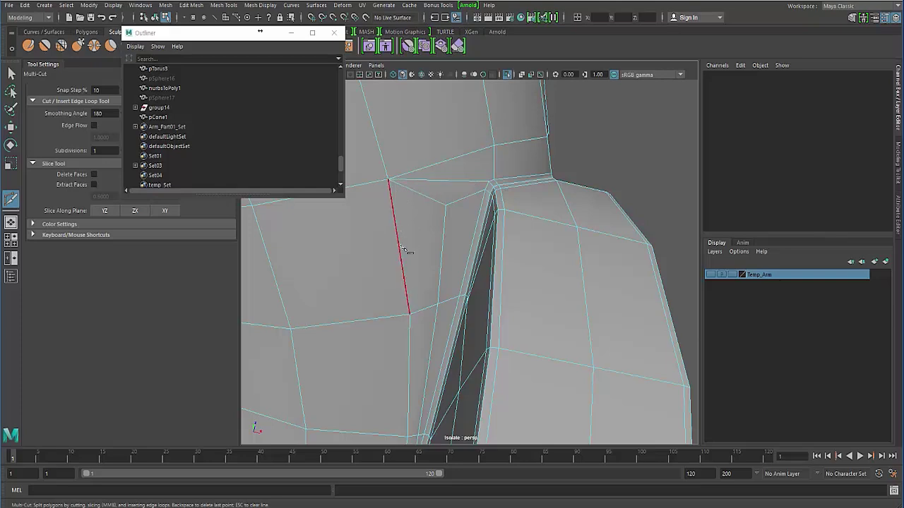
alt+right_drag(401, 246, 369, 276)
alt+drag(369, 276, 480, 212)
alt+right_drag(480, 212, 615, 236)
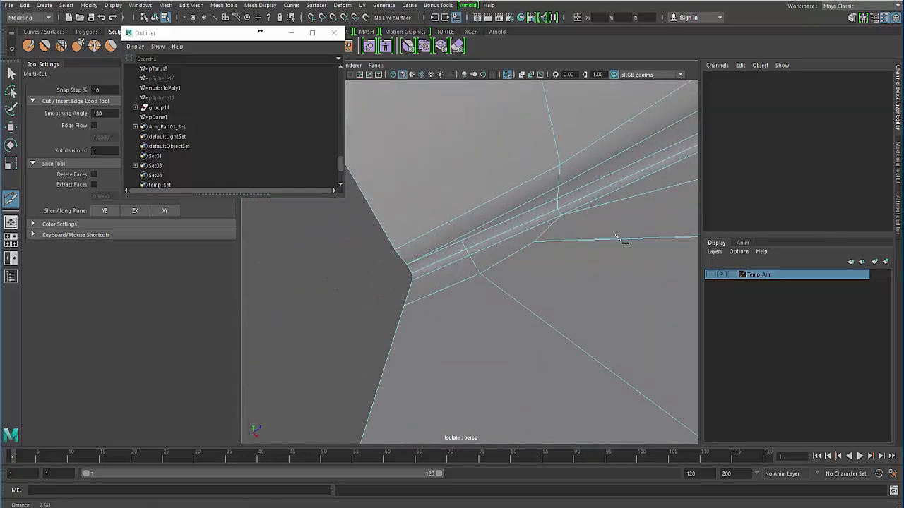
alt+drag(616, 238, 500, 224)
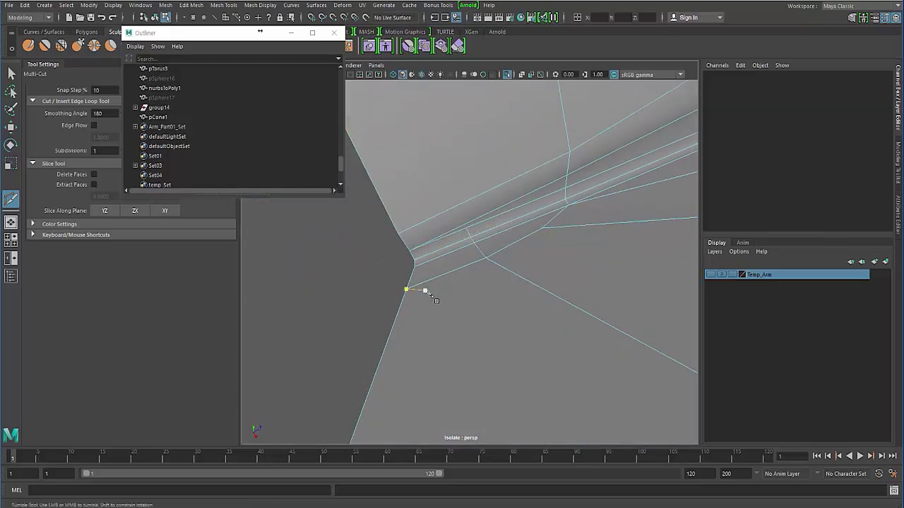
alt+right_drag(425, 291, 145, 170)
key(q)
Return to object mode and examine the beveled junction in smooth preview, then restore the unsmoothed display
alt+right_drag(487, 195, 509, 212)
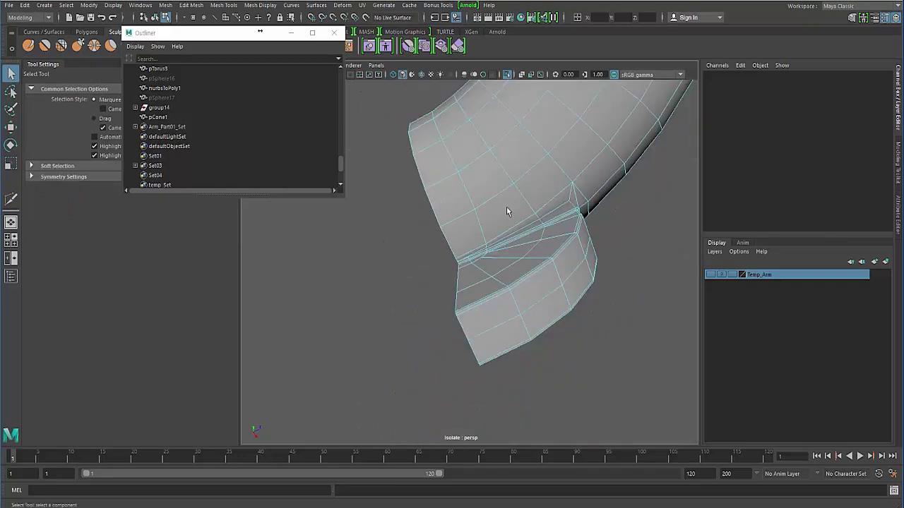
alt+drag(508, 211, 413, 251)
alt+middle_drag(414, 251, 424, 306)
alt+right_drag(425, 306, 432, 307)
key(F8)
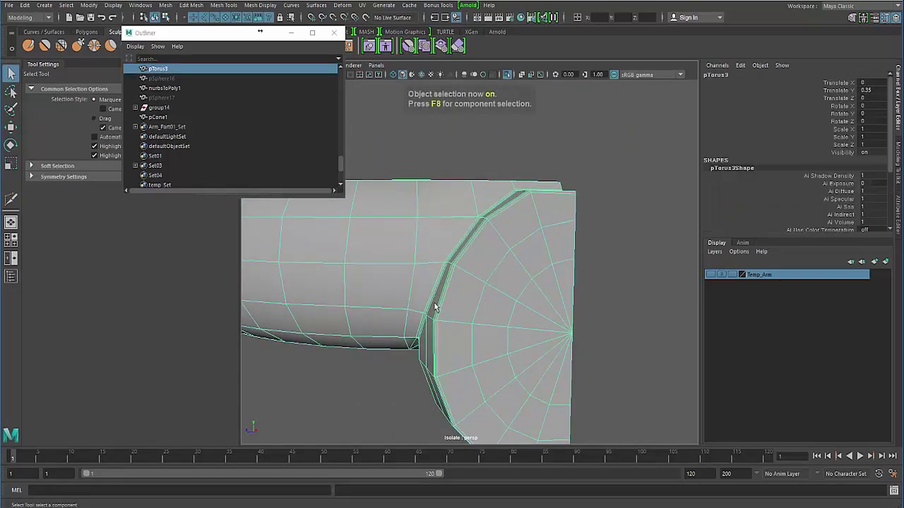
key(3)
click(324, 386)
alt+drag(407, 339, 410, 310)
alt+right_drag(410, 311, 490, 311)
click(490, 312)
alt+drag(491, 311, 469, 282)
key(1)
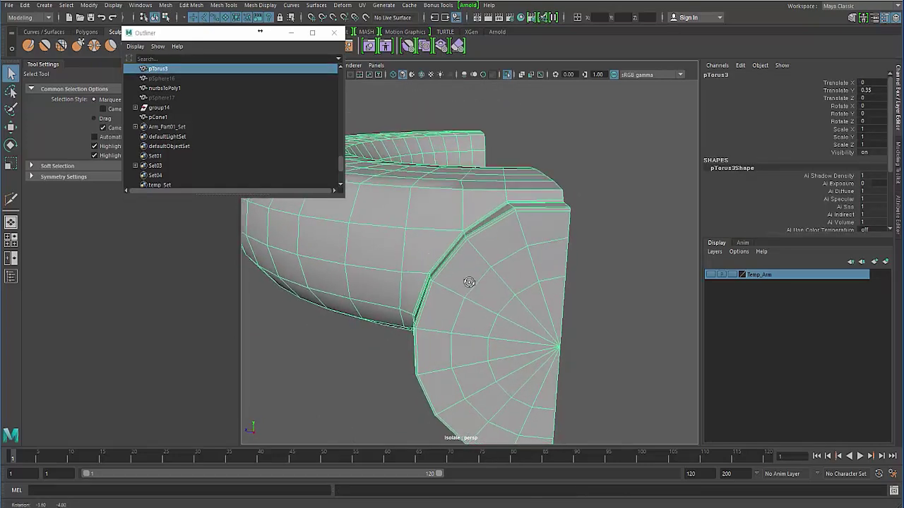
Select the edge loop running across the disc rim's corner on the torus
alt+right_drag(468, 283, 513, 301)
alt+drag(513, 300, 510, 297)
right_drag(504, 220, 504, 194)
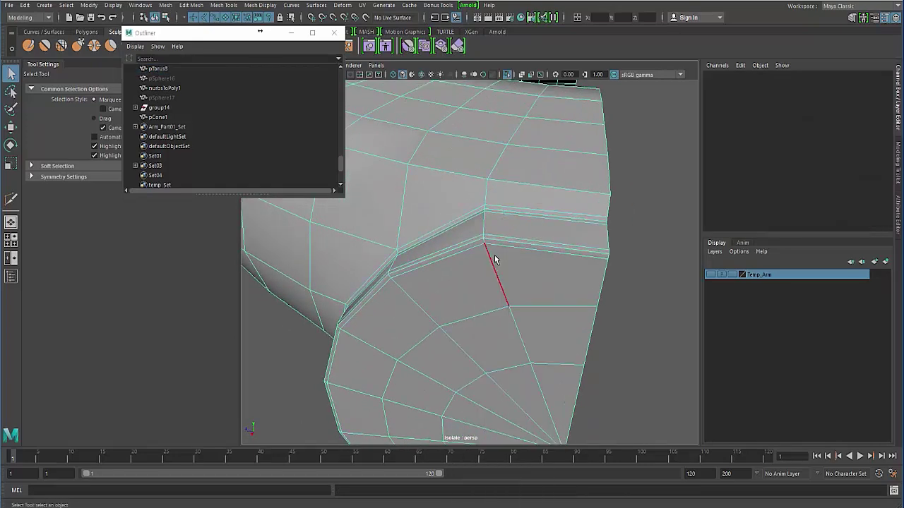
click(490, 274)
alt+drag(483, 281, 500, 242)
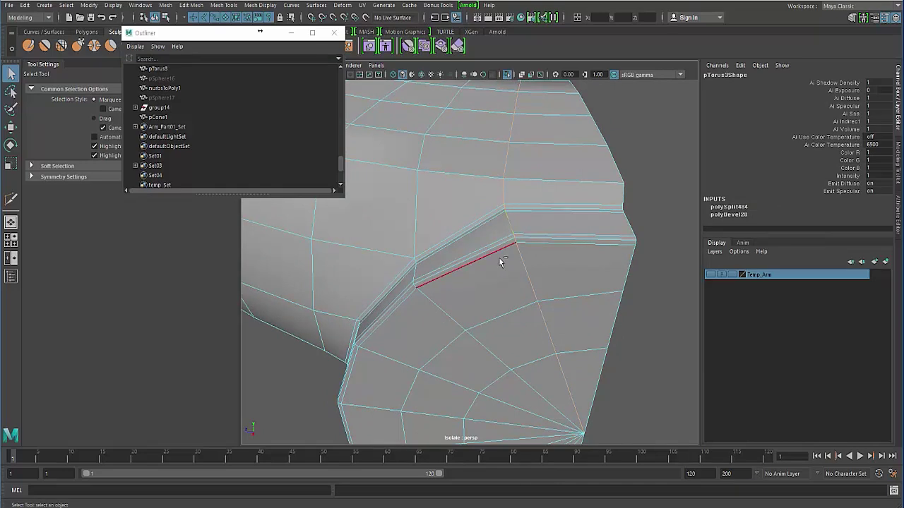
Undo the loop selection, the cuts and the bevel back to the unbeveled junction edges
key(ctrl+z)
key(ctrl+z)
key(ctrl+z)
key(ctrl+z)
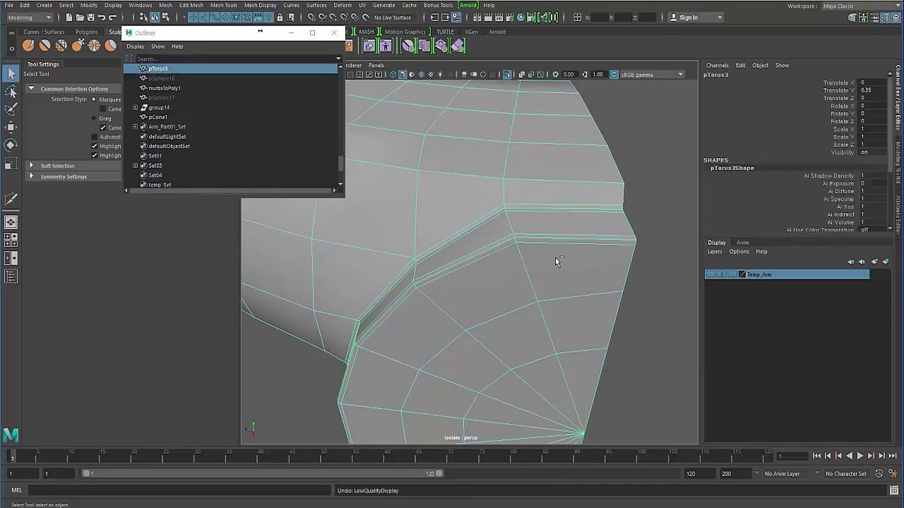
key(ctrl+z)
key(ctrl+z)
key(ctrl+z)
key(ctrl+z)
key(ctrl+z)
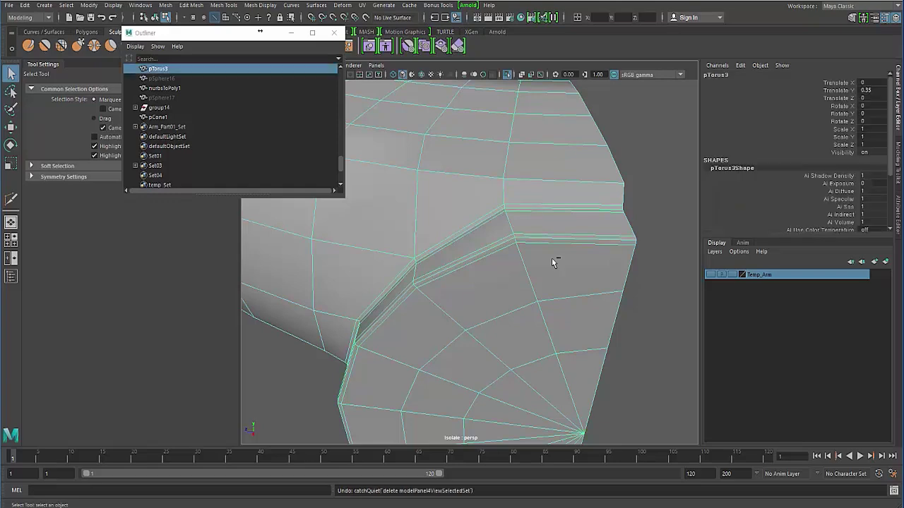
key(ctrl+z)
key(ctrl+z)
Add the rim's short corner edge to the selection and bevel the edges with 2 segments and a fraction of 0.5
right_drag(470, 219, 471, 184)
alt+drag(472, 286, 477, 259)
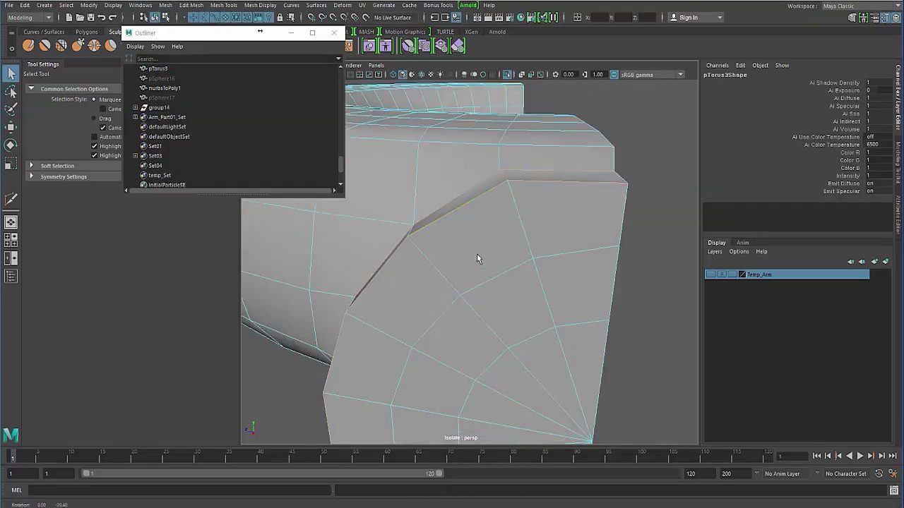
shift+right_drag(481, 229, 522, 228)
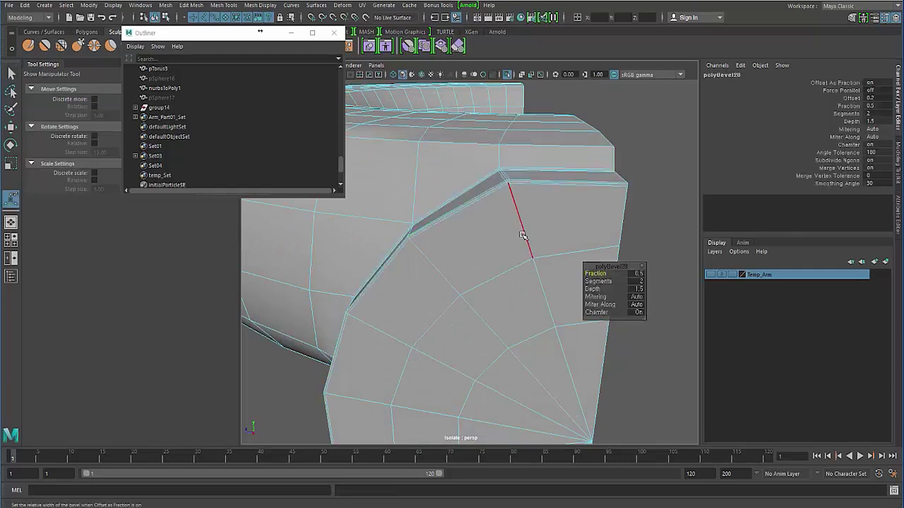
alt+drag(507, 280, 510, 308)
scroll(510, 308, up, 4)
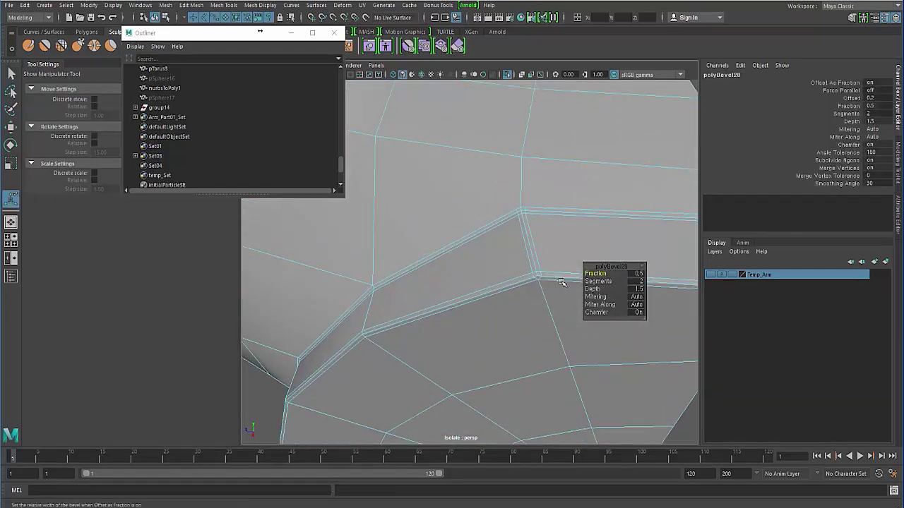
Try a Multi-Cut from the beveled corner diagonally across the adjacent torus face, then undo it
alt+drag(484, 271, 466, 252)
shift+right_drag(464, 252, 401, 252)
key(q)
key(F8)
click(462, 263)
key(F8)
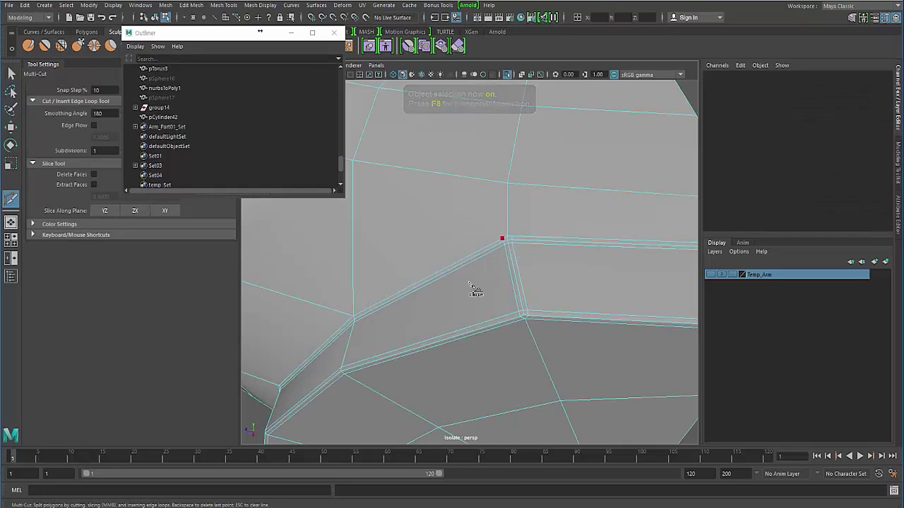
alt+right_drag(476, 291, 470, 349)
alt+middle_drag(468, 348, 460, 305)
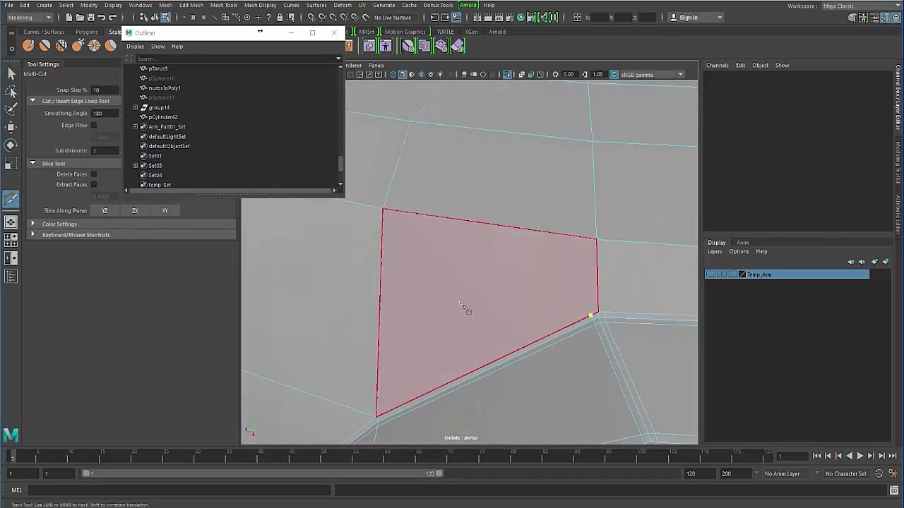
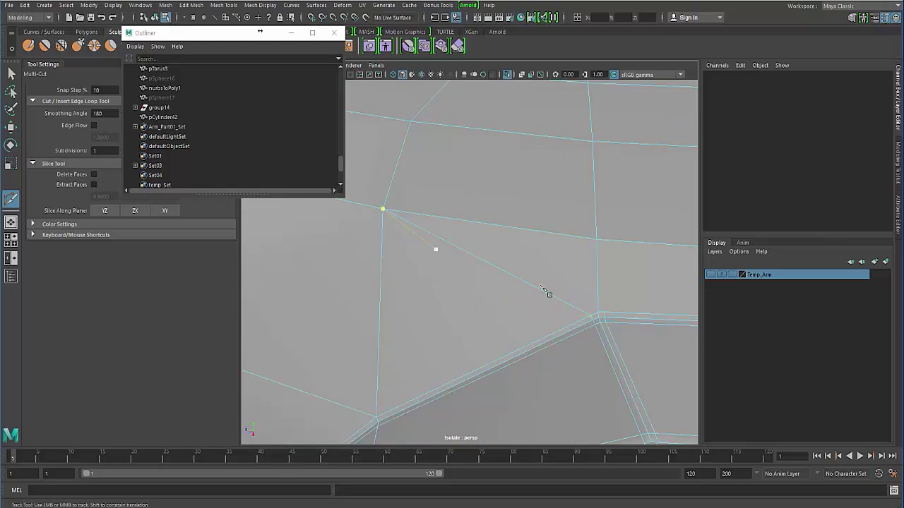
key(ctrl+z)
Cut a small fan of edges around the beveled corner with Multi-Cut and connect its two ends to the neighbouring vertices
alt+drag(526, 298, 487, 292)
scroll(498, 295, down, 1)
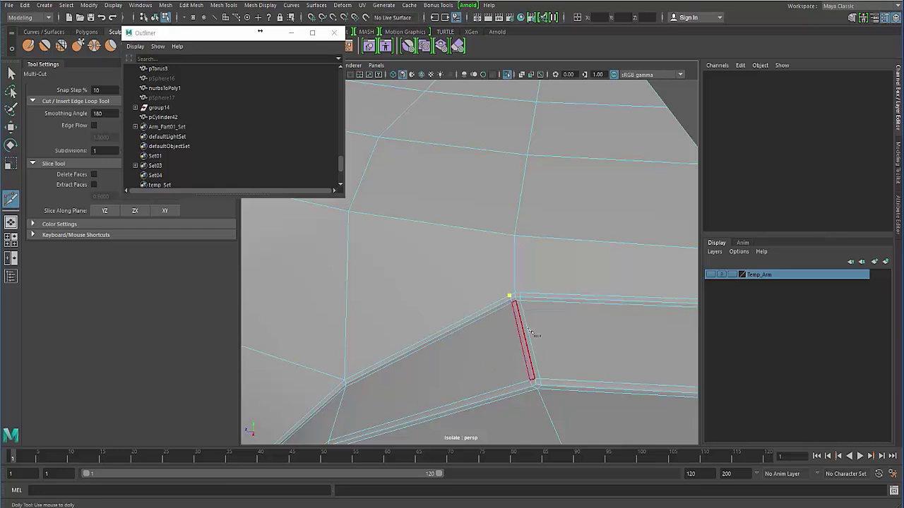
click(510, 297)
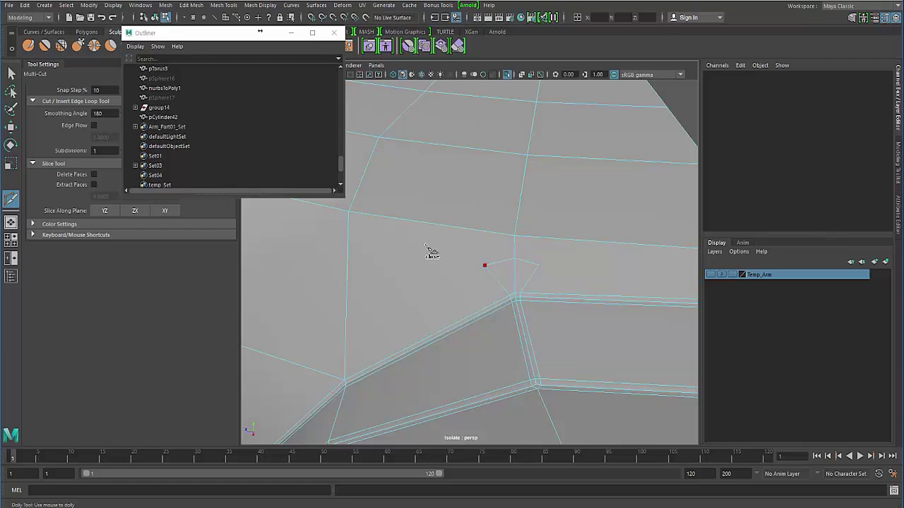
alt+drag(473, 252, 437, 289)
click(427, 283)
click(650, 274)
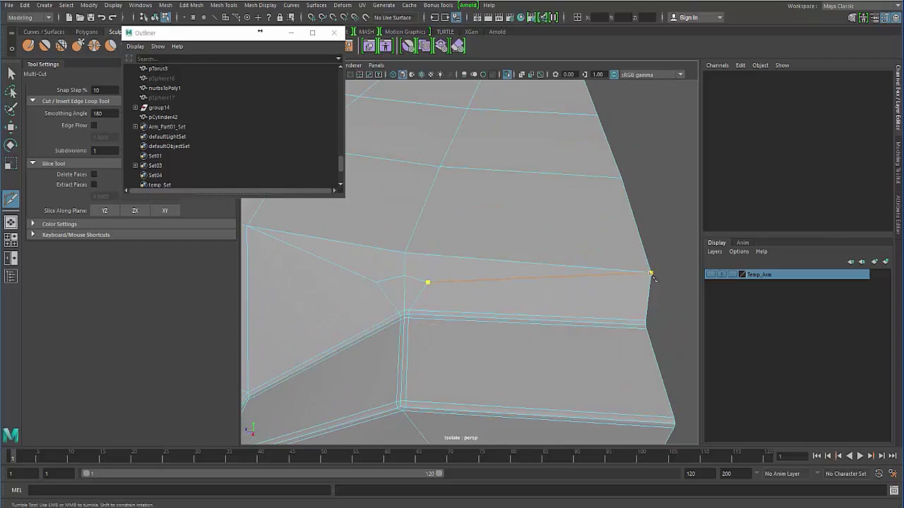
key(Return)
click(10, 75)
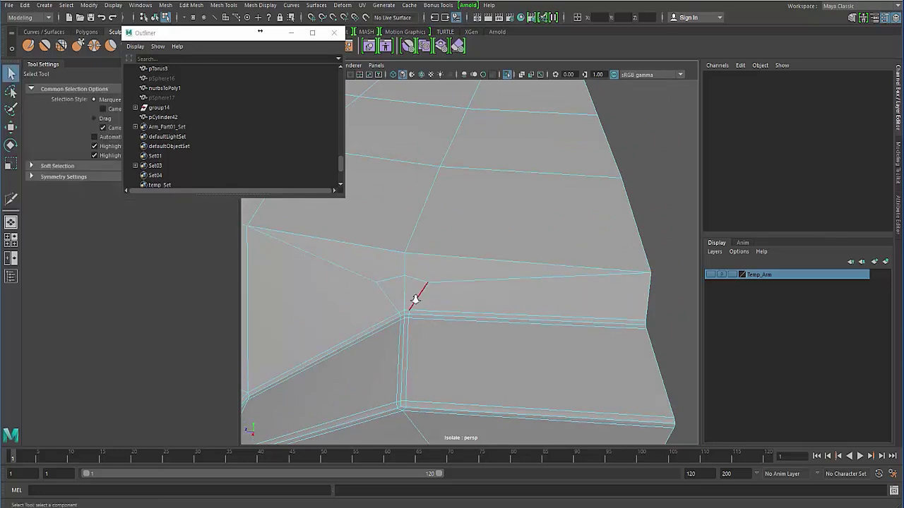
Return to object mode and examine the recut corner in smooth preview, then restore the unsmoothed display
scroll(413, 300, down, 3)
right_click(449, 267)
right_drag(449, 268, 447, 248)
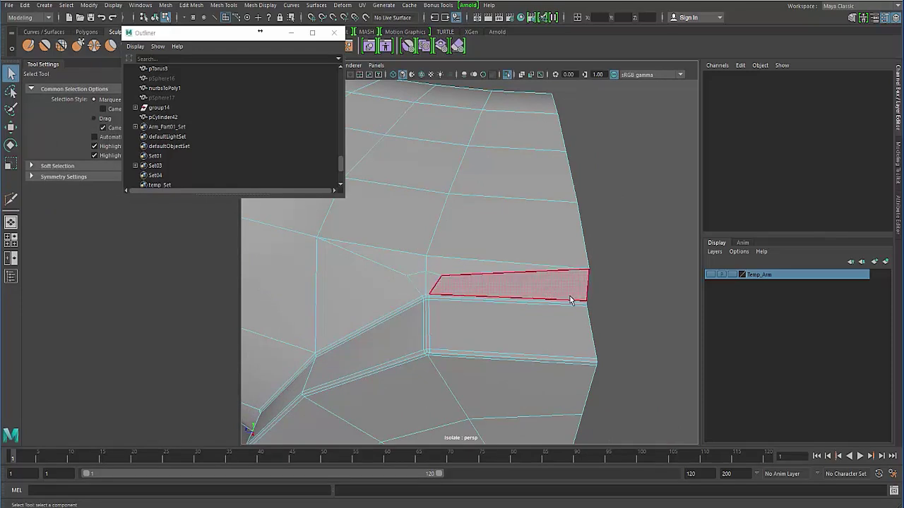
key(F8)
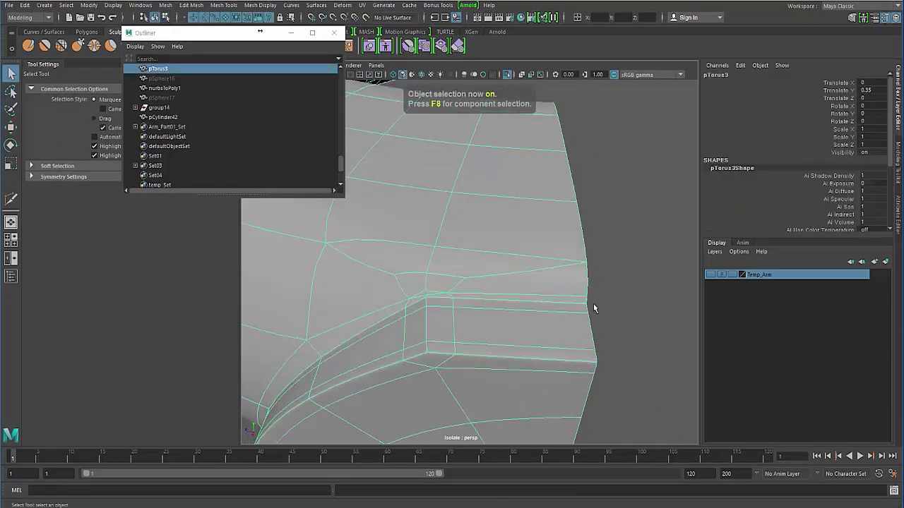
click(594, 308)
alt+drag(515, 330, 477, 304)
alt+right_drag(478, 304, 396, 276)
click(458, 248)
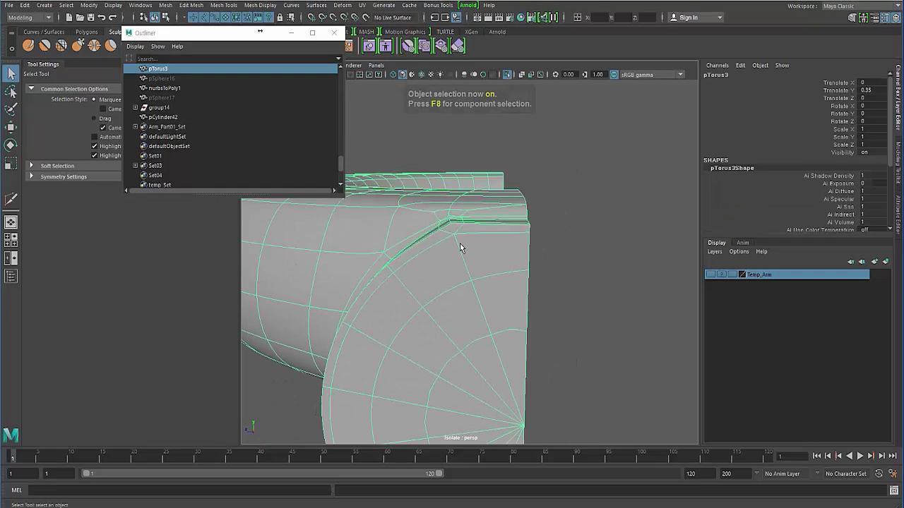
click(537, 280)
alt+drag(468, 298, 443, 345)
click(463, 347)
key(1)
Cut an edge with Multi-Cut from the lower beveled junction corner to the adjacent torus vertex, then leave the tool
alt+middle_drag(444, 346, 446, 277)
alt+drag(446, 277, 452, 275)
alt+right_drag(452, 274, 531, 329)
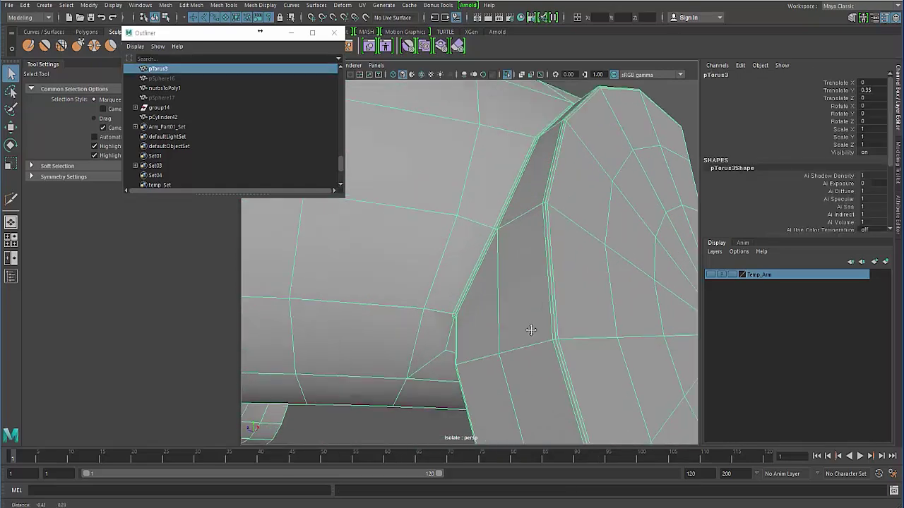
alt+drag(531, 329, 519, 297)
alt+right_drag(520, 297, 550, 318)
alt+middle_drag(551, 318, 515, 385)
alt+drag(515, 385, 524, 251)
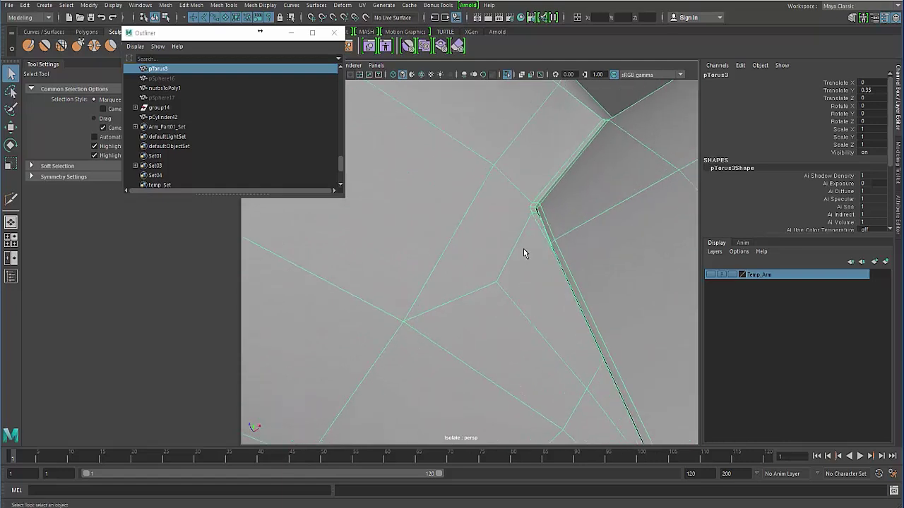
shift+right_drag(525, 251, 472, 251)
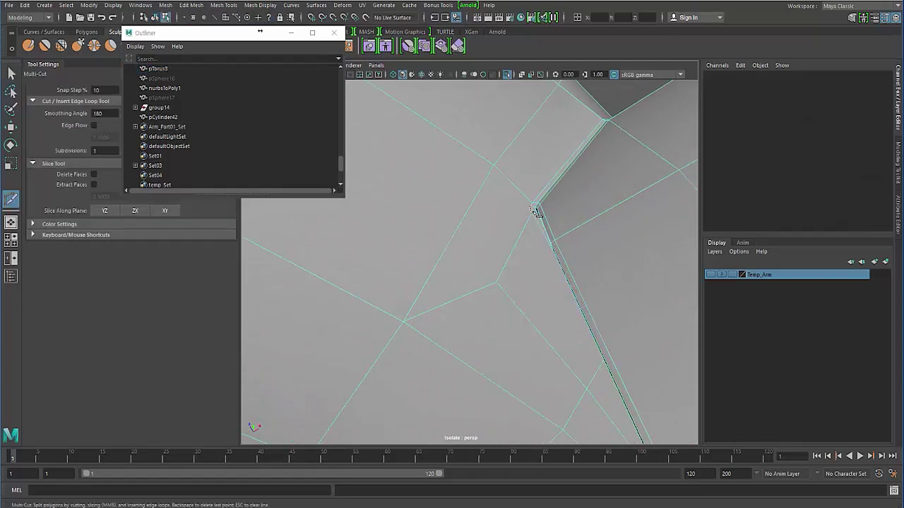
click(530, 209)
alt+drag(392, 281, 323, 280)
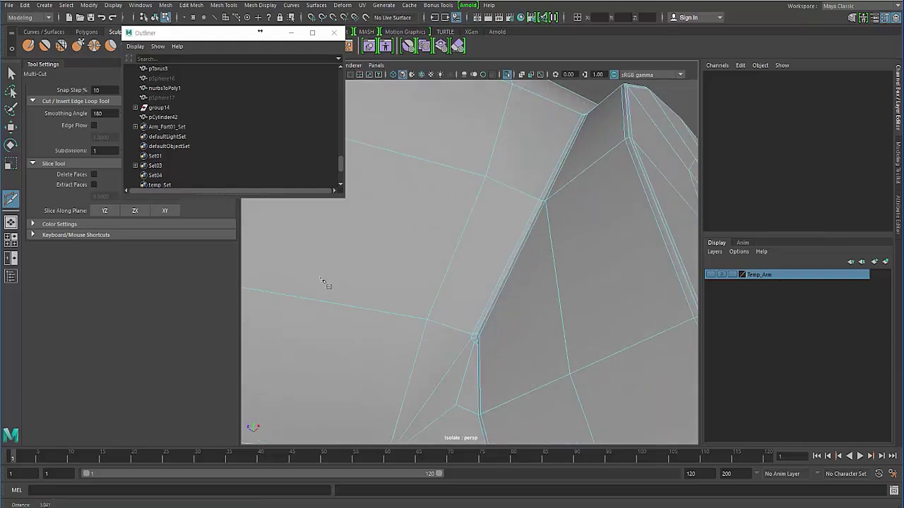
alt+right_drag(323, 280, 173, 211)
click(11, 73)
alt+drag(470, 260, 421, 256)
alt+right_drag(421, 257, 410, 307)
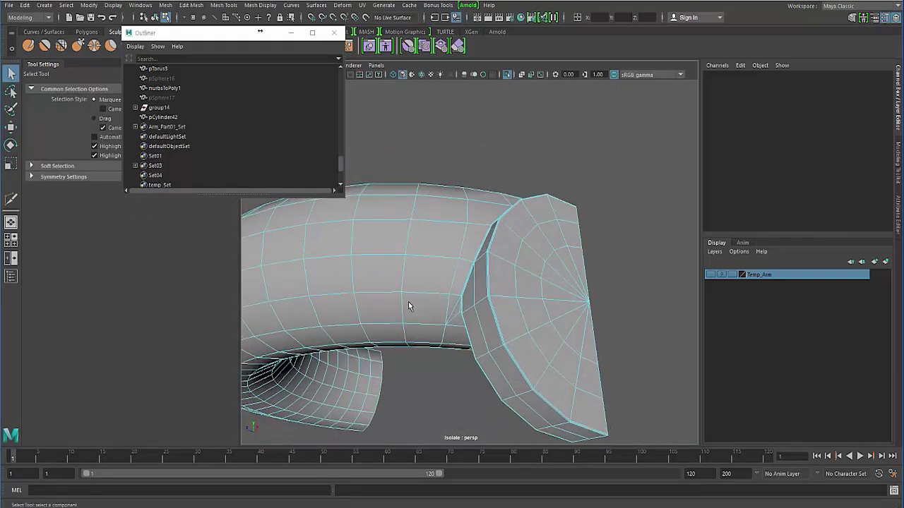
Return to object mode and examine the torus's junction with the end disc in smooth preview, then restore the unsmoothed display
key(F8)
key(3)
click(447, 394)
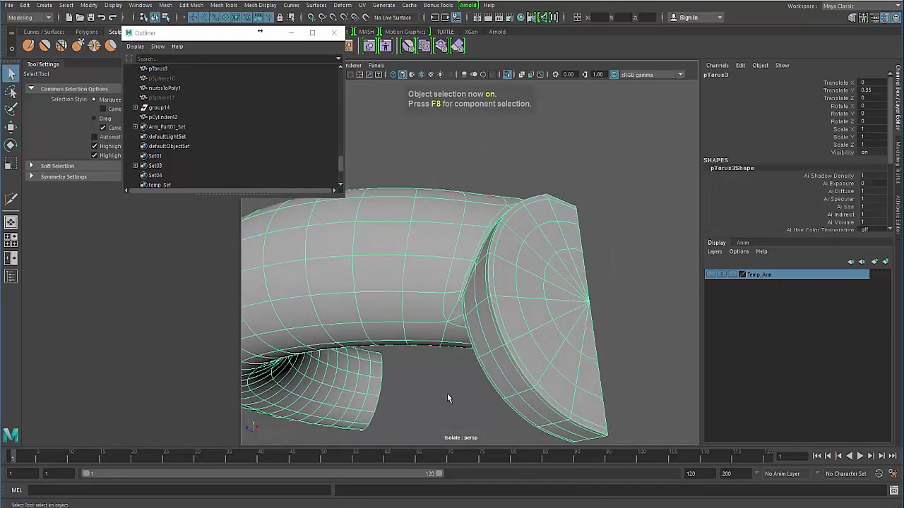
alt+drag(446, 356, 330, 308)
alt+right_drag(330, 309, 369, 338)
alt+drag(368, 337, 317, 246)
click(404, 278)
key(1)
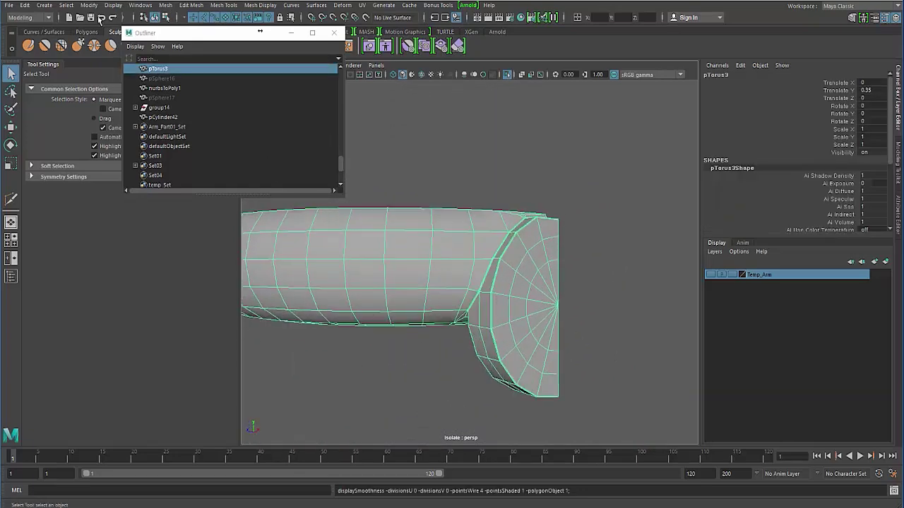
Constrain polygon selection to All and Next on the torus's faces, trying quads before settling on the N-sided order
click(67, 5)
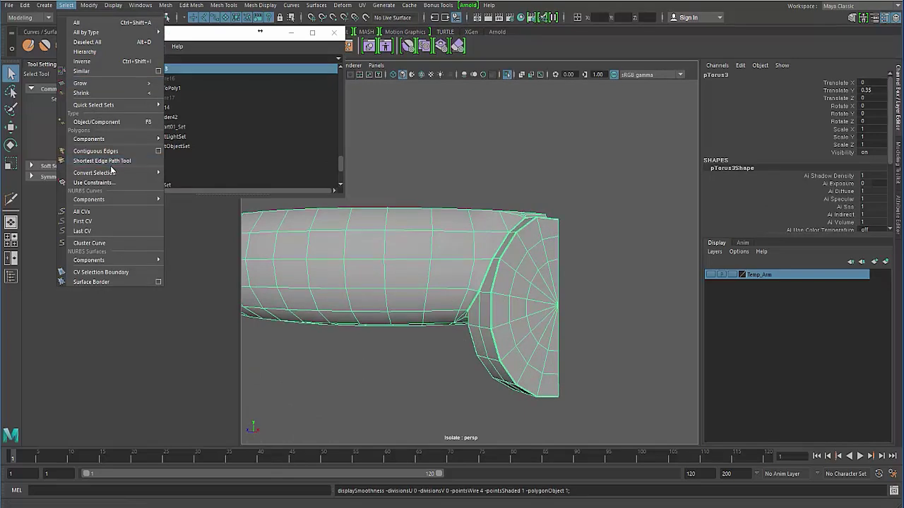
click(131, 193)
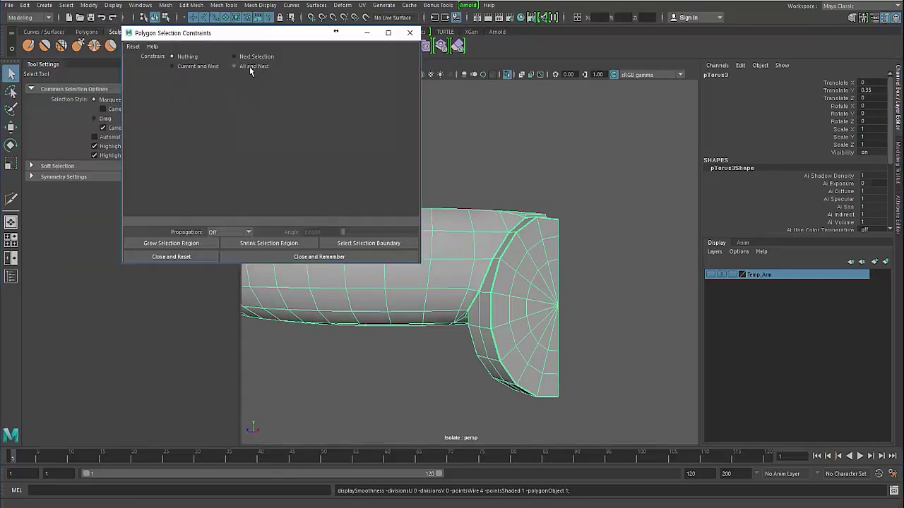
click(250, 66)
click(433, 260)
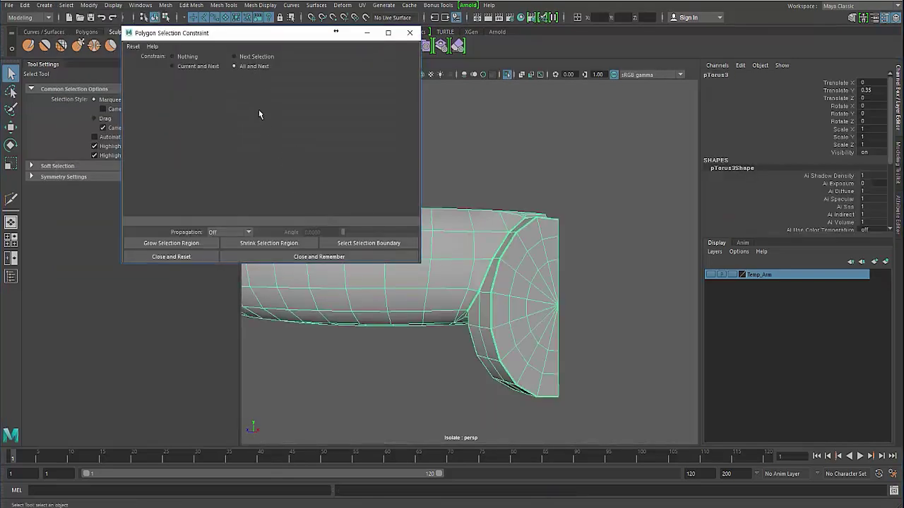
right_drag(463, 221, 466, 247)
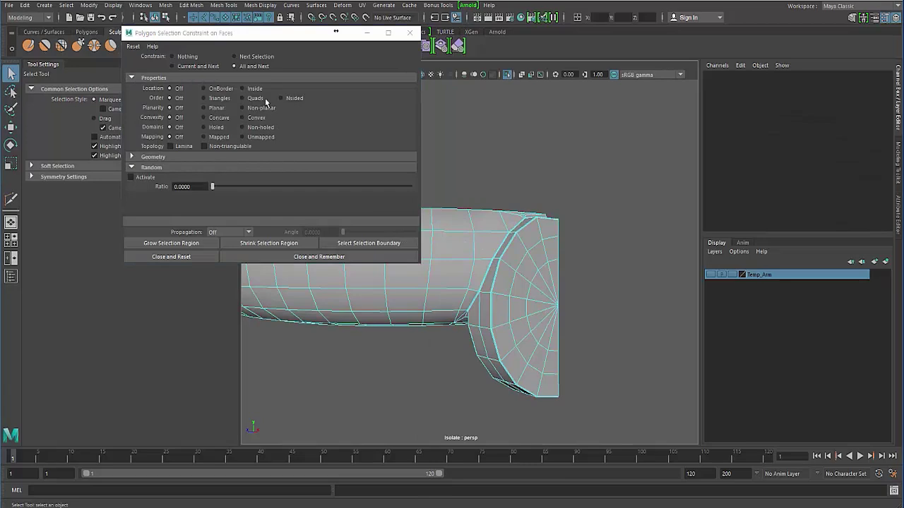
click(282, 99)
alt+drag(390, 320, 437, 250)
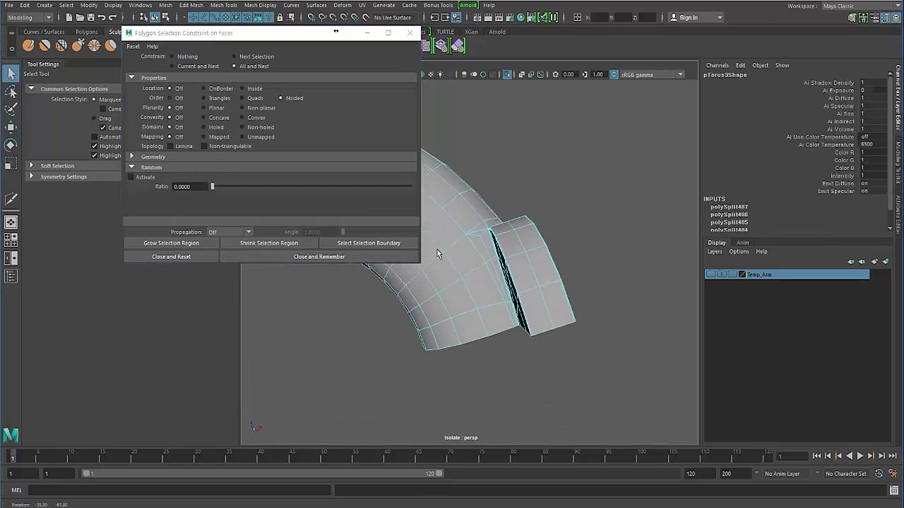
click(243, 98)
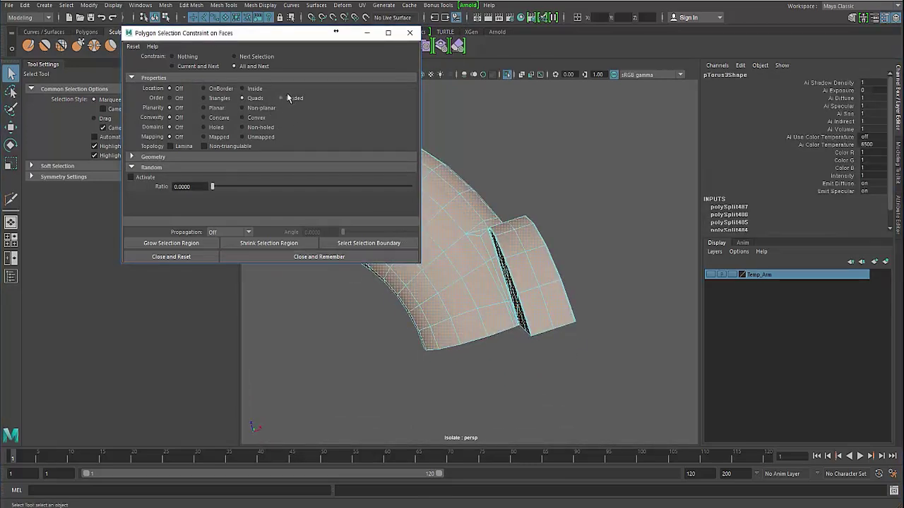
click(286, 95)
Examine the selected N-sided face along the torus's beveled edge near the end disc from several close angles
alt+drag(583, 238, 551, 312)
scroll(551, 312, up, 5)
scroll(550, 312, up, 5)
alt+middle_drag(551, 312, 571, 266)
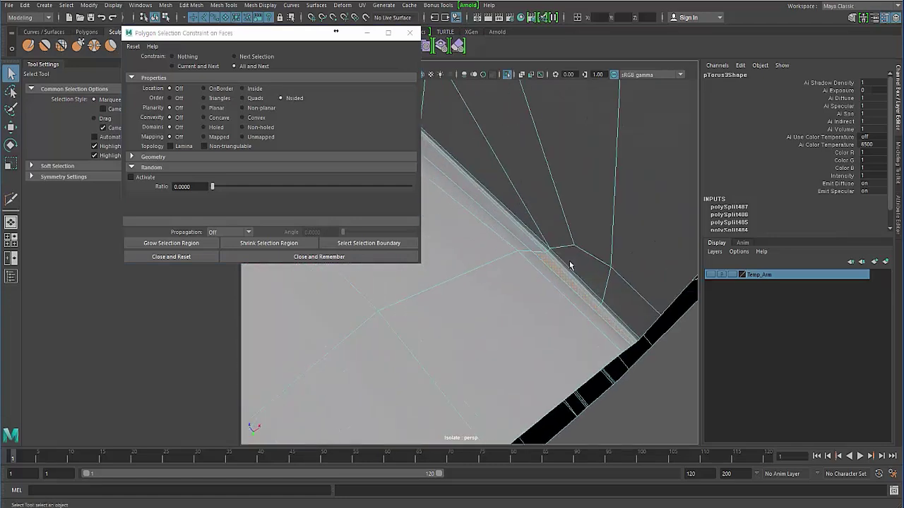
alt+drag(570, 266, 540, 251)
alt+middle_drag(541, 251, 519, 263)
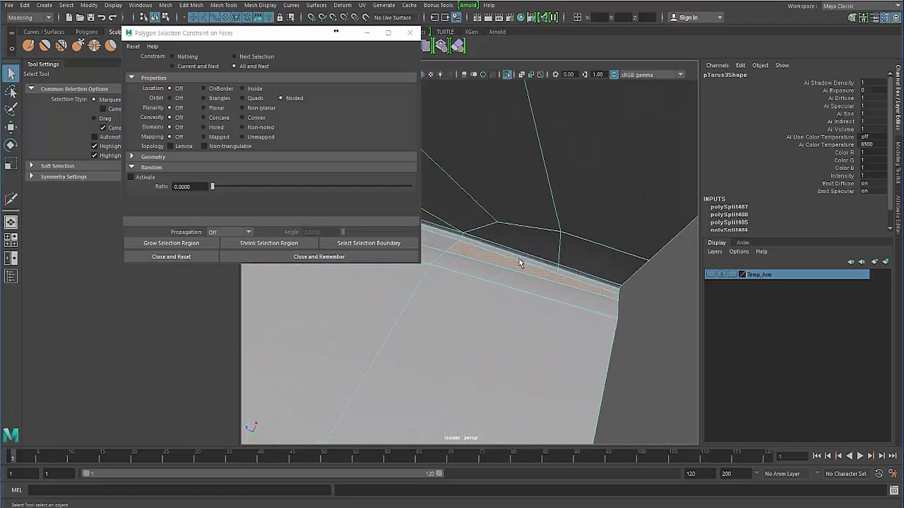
alt+drag(525, 277, 485, 278)
mouse_move(486, 265)
alt+right_down()
mouse_move(504, 273)
mouse_move(484, 261)
alt+right_up()
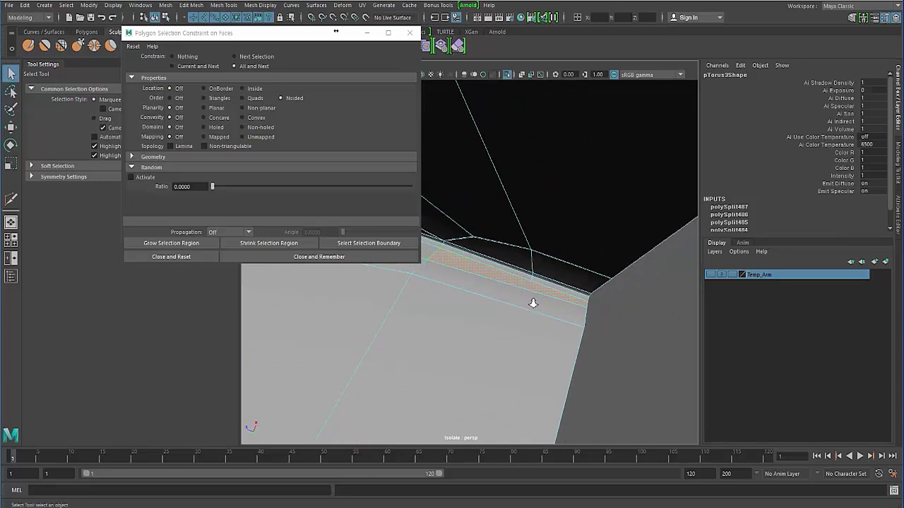
alt+drag(533, 303, 533, 210)
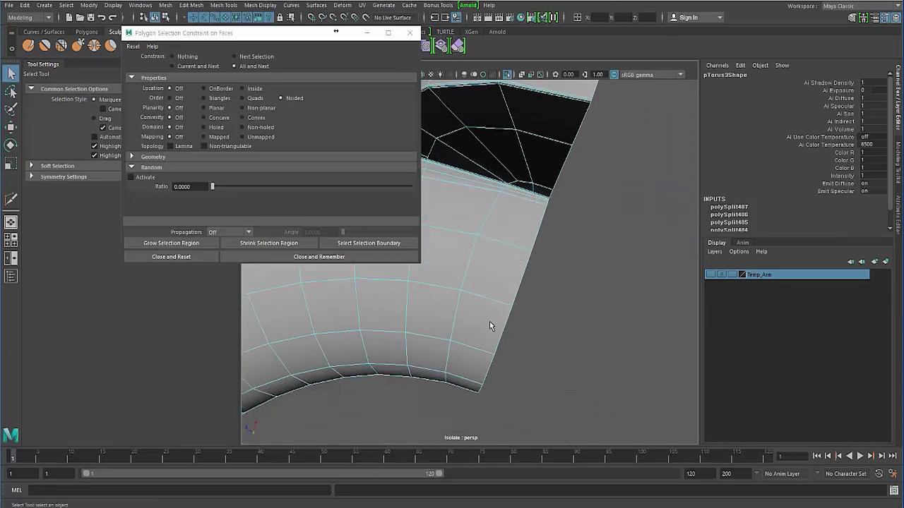
alt+drag(490, 322, 525, 335)
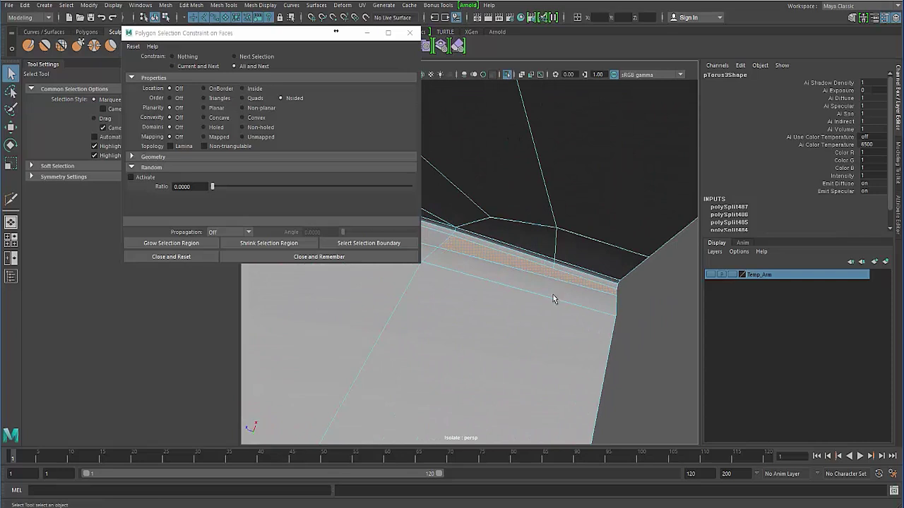
alt+drag(553, 298, 549, 297)
Cut an edge with Multi-Cut from the extra vertex across the N-sided face and into the strip next to it
shift+right_drag(555, 299, 583, 327)
alt+middle_drag(583, 327, 538, 302)
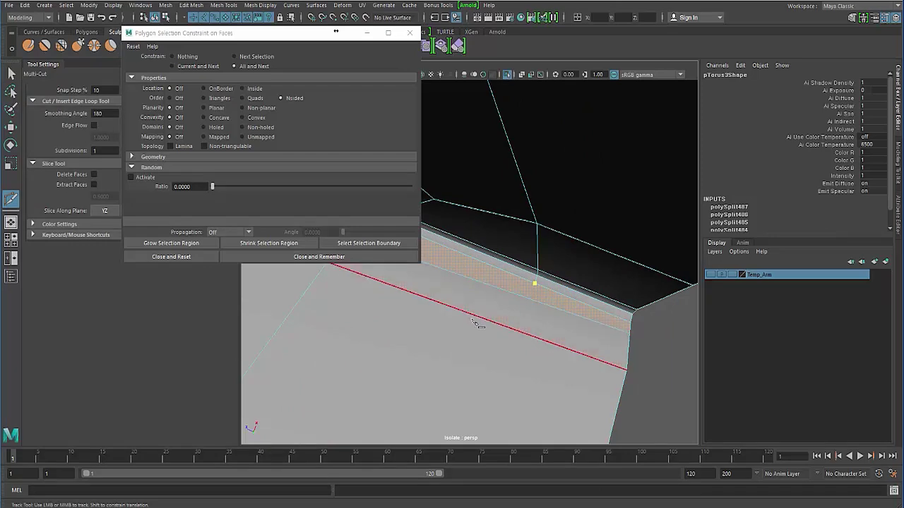
alt+drag(478, 325, 519, 234)
mouse_move(519, 234)
alt+middle_down()
mouse_move(497, 242)
mouse_move(511, 250)
alt+middle_up()
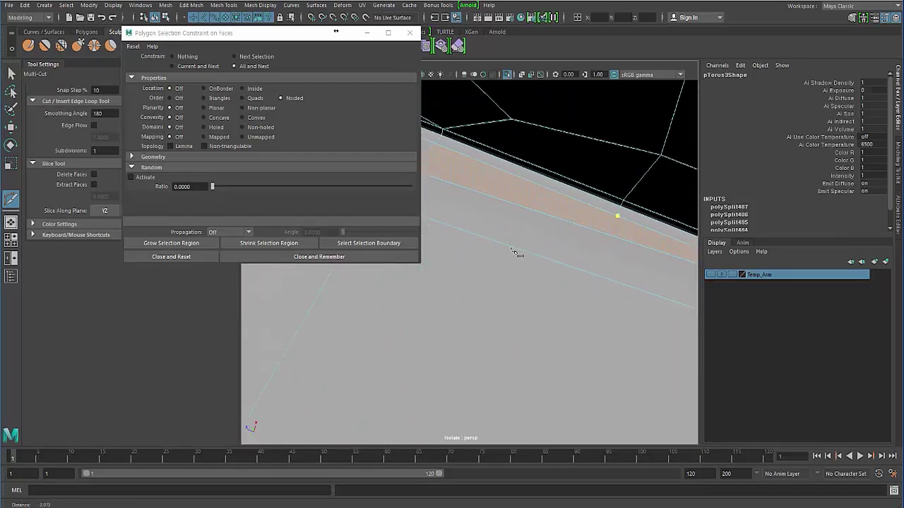
alt+drag(511, 249, 491, 253)
alt+right_drag(491, 253, 496, 254)
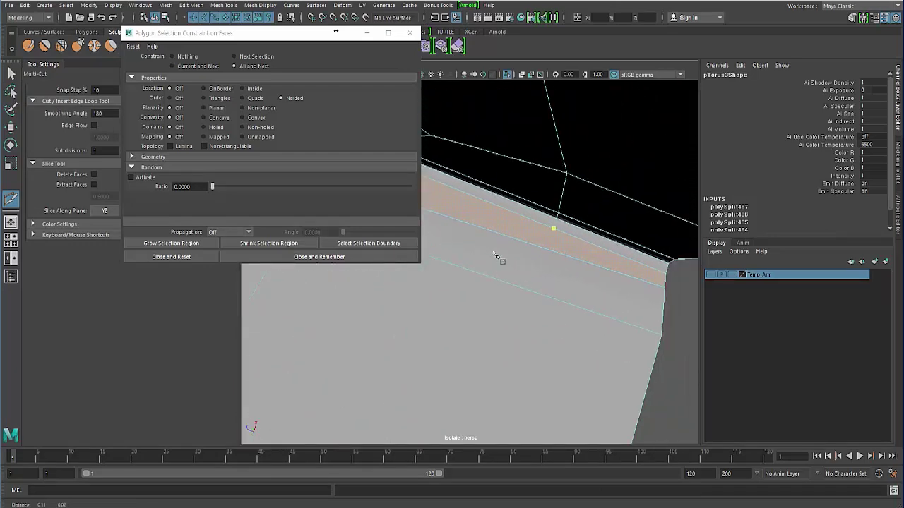
click(548, 250)
alt+right_drag(537, 281, 527, 284)
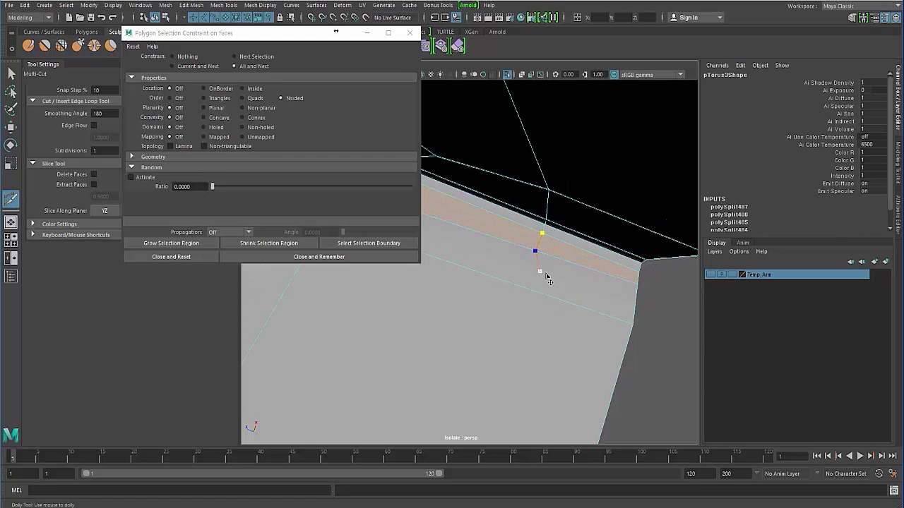
right_click(634, 309)
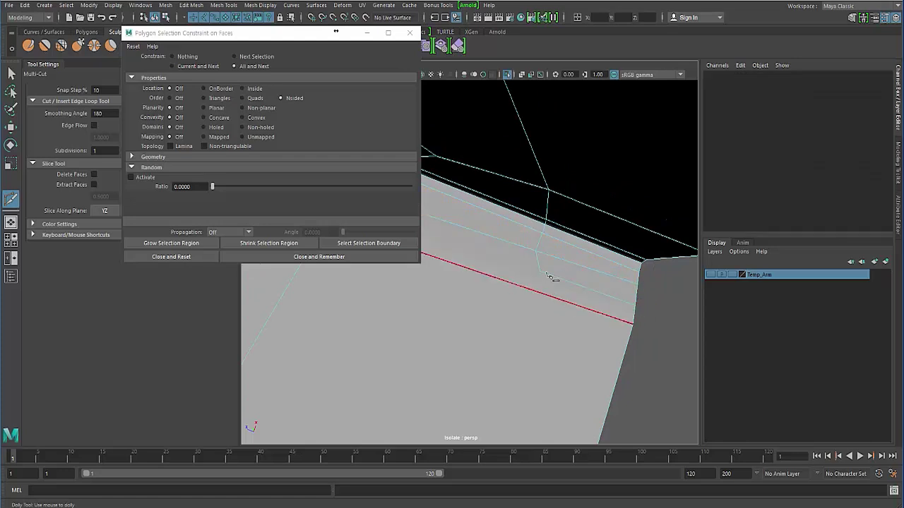
Finish with Multi-Cut and check the torus's faces again with the N-sided selection constraint
alt+drag(512, 309, 497, 292)
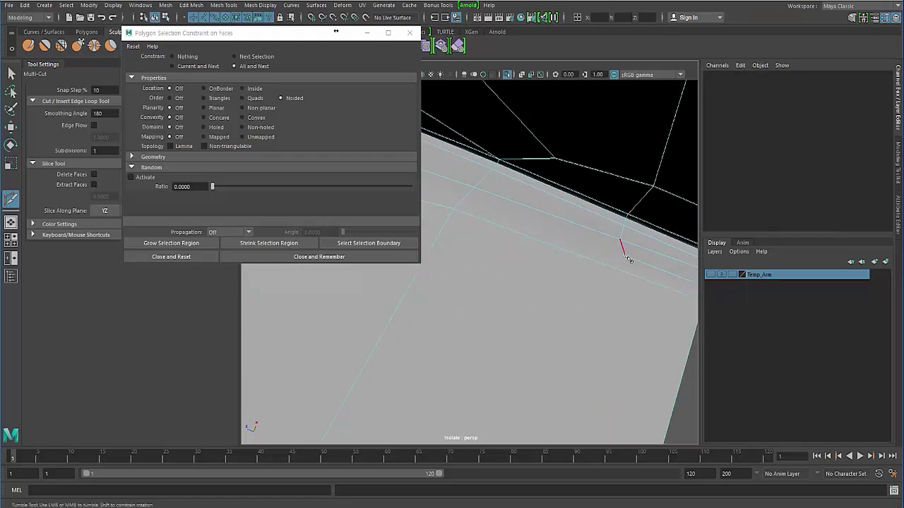
click(625, 256)
click(11, 74)
alt+drag(442, 238, 415, 228)
right_drag(483, 222, 486, 252)
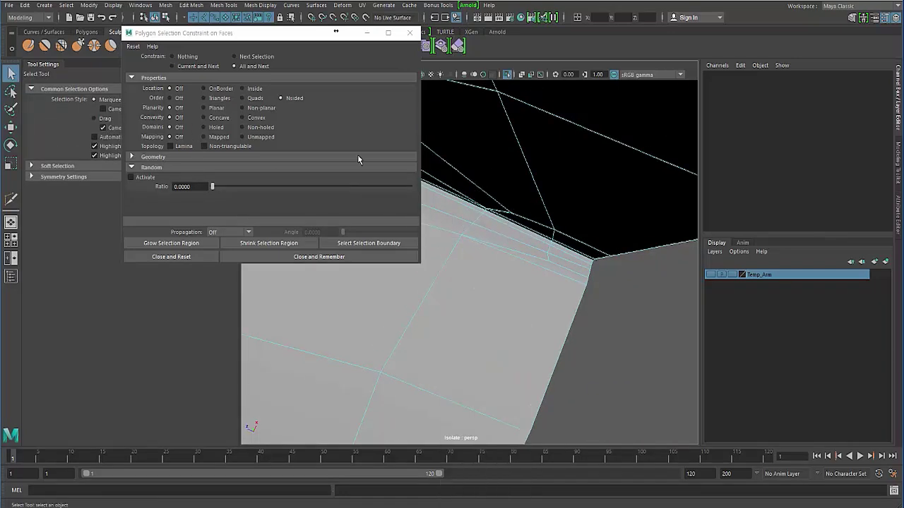
click(294, 100)
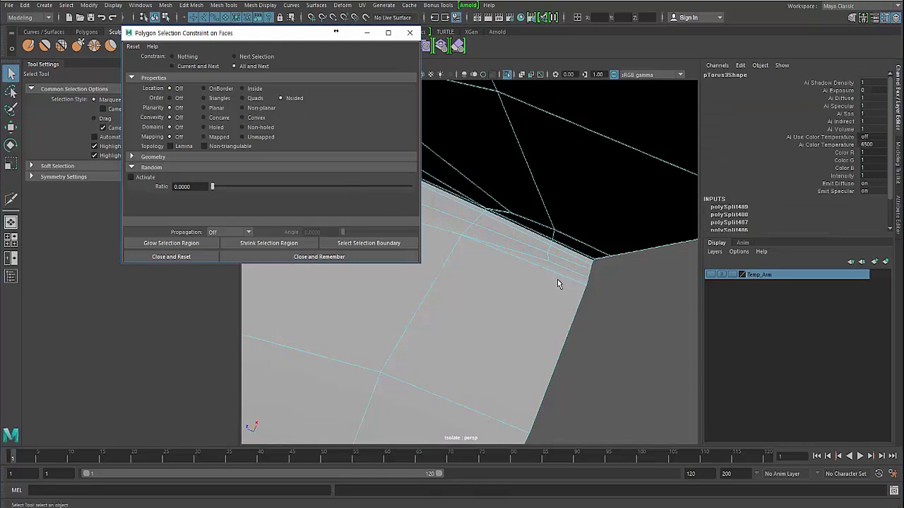
Compare the recut strip in smooth and unsmoothed display, then close the selection constraints and return to object mode
key(3)
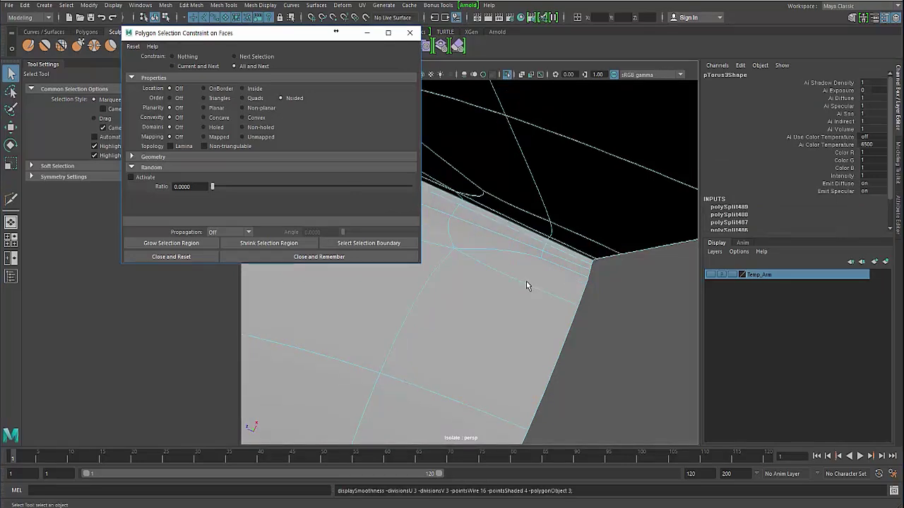
key(1)
click(608, 311)
scroll(526, 287, down, 5)
alt+drag(525, 287, 493, 290)
key(F8)
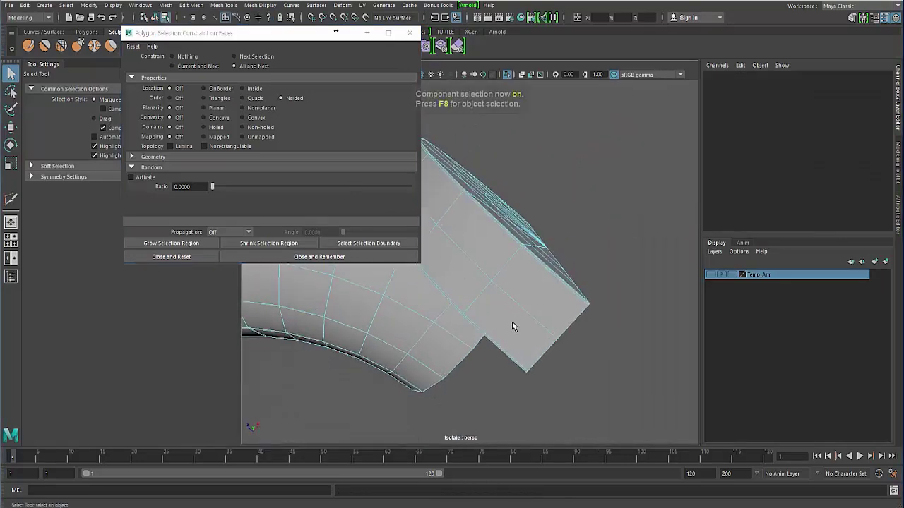
click(410, 33)
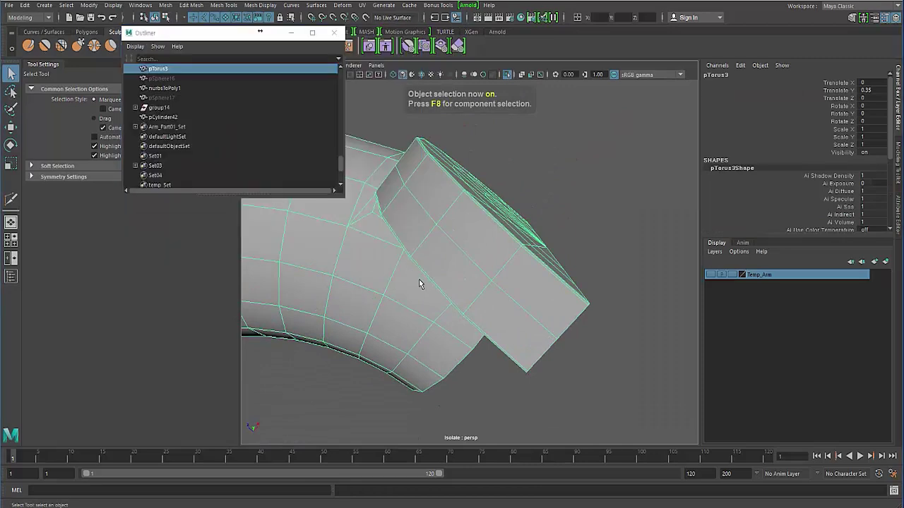
Close the Outliner and inspect the whole wrist torus framed in the view
alt+drag(420, 283, 389, 266)
click(335, 33)
alt+drag(436, 248, 289, 224)
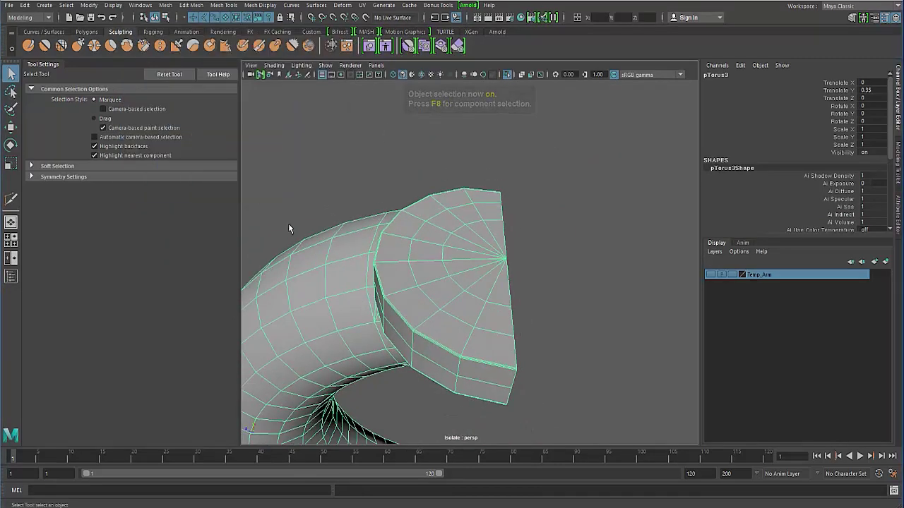
alt+drag(329, 305, 271, 190)
key(f)
Turn off isolated view, select the torus together with the neighbouring wrist parts, and soften their edges
click(506, 74)
click(379, 313)
alt+drag(380, 312, 469, 300)
click(431, 276)
alt+drag(431, 275, 403, 167)
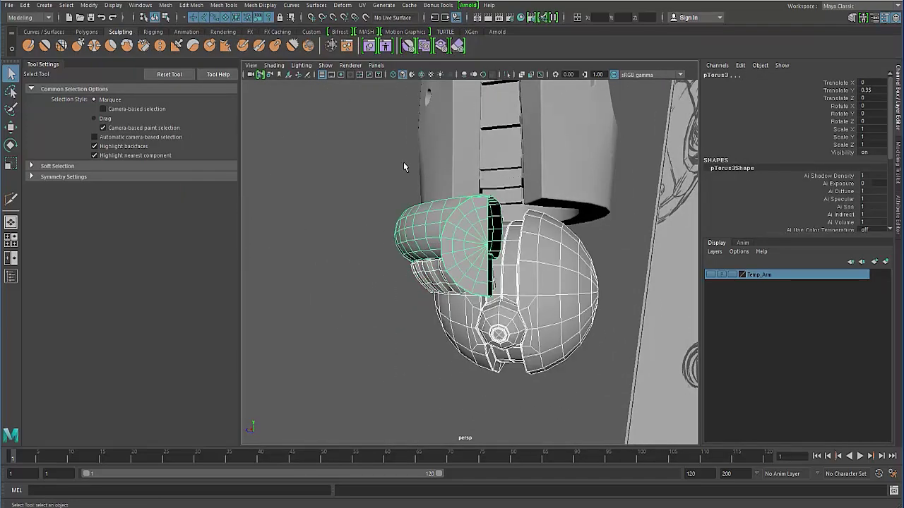
click(266, 5)
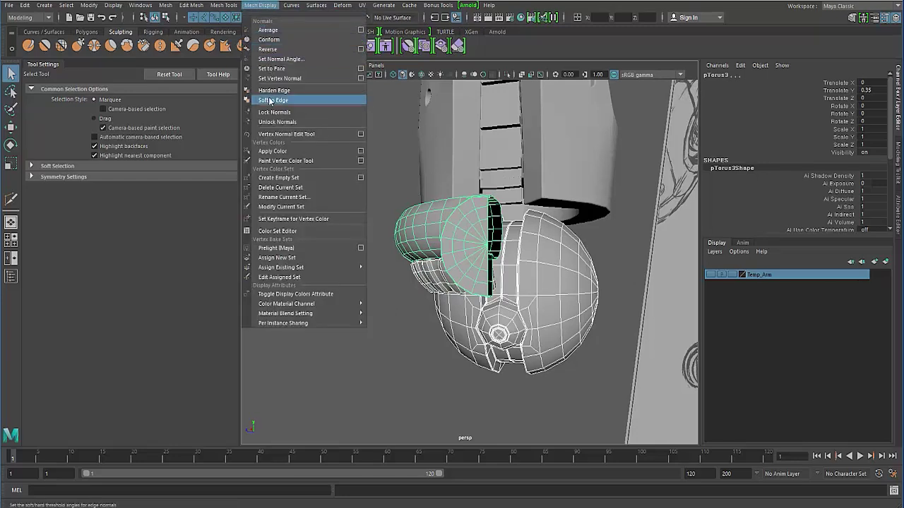
click(270, 100)
click(344, 266)
Start Multi-Cut on the ribbed ring below the torus and compare its ribs in smooth and unsmoothed display
alt+drag(344, 266, 539, 284)
scroll(539, 284, up, 4)
click(333, 291)
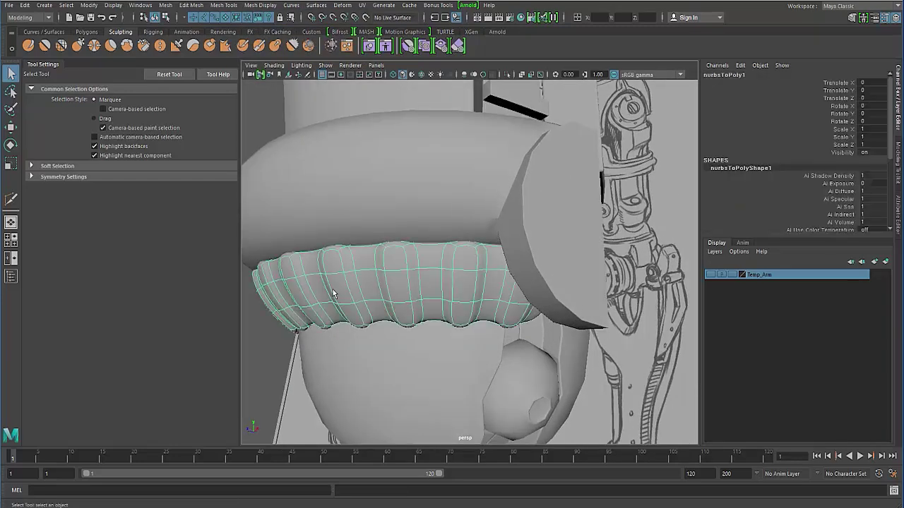
alt+drag(333, 294, 430, 278)
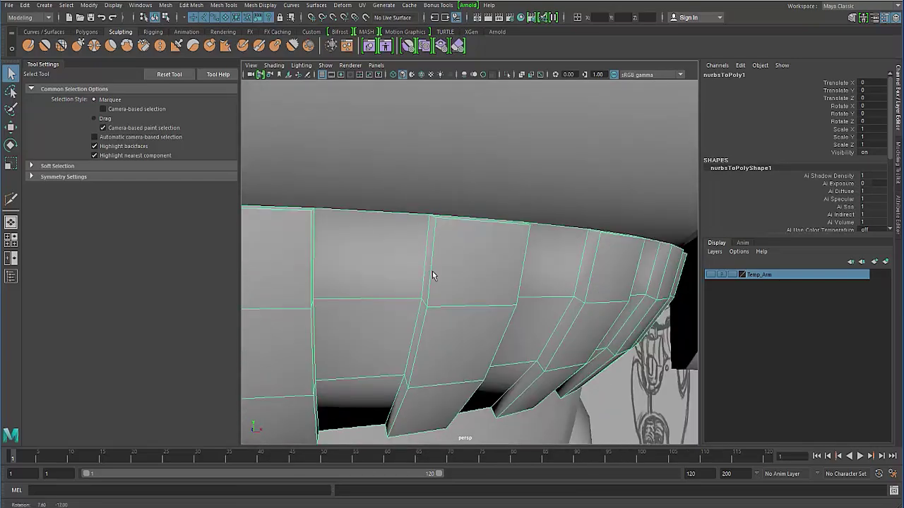
shift+right_drag(473, 252, 418, 255)
key(y)
alt+drag(418, 255, 348, 251)
alt+middle_drag(348, 251, 361, 268)
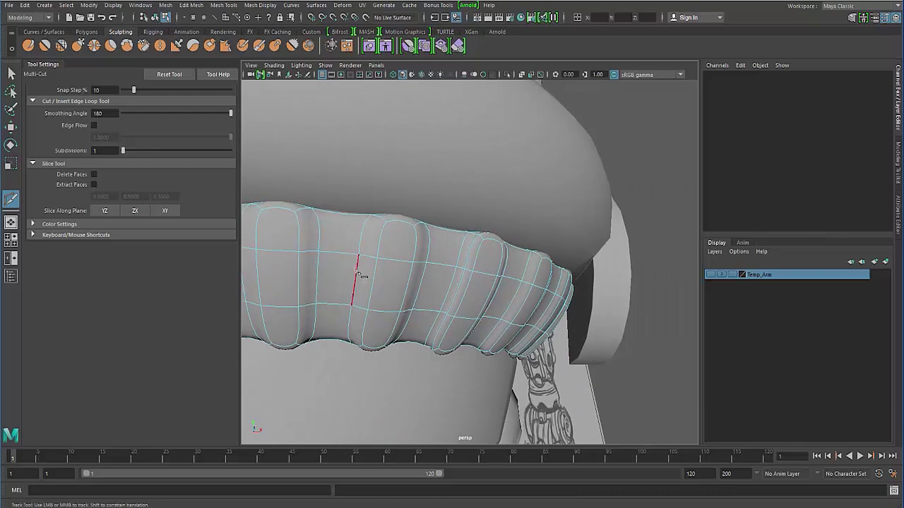
key(1)
Insert Multi-Cut support edge loops beside the rib edges along one half of the ribbed ring
alt+drag(348, 276, 420, 274)
alt+middle_drag(419, 274, 446, 278)
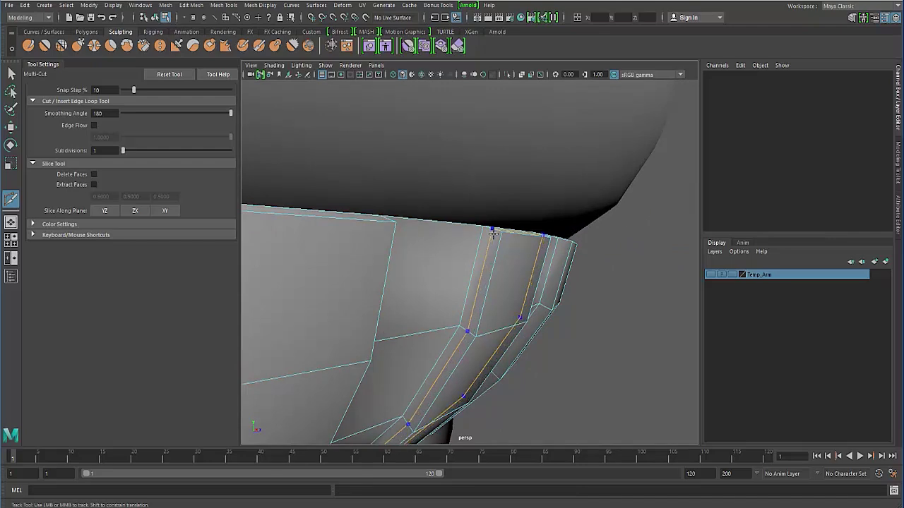
alt+middle_drag(493, 233, 442, 254)
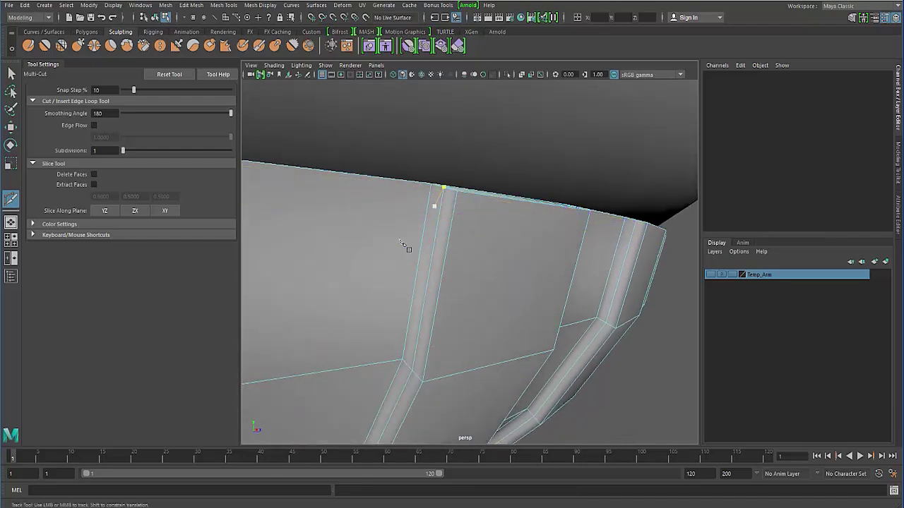
alt+drag(408, 247, 526, 225)
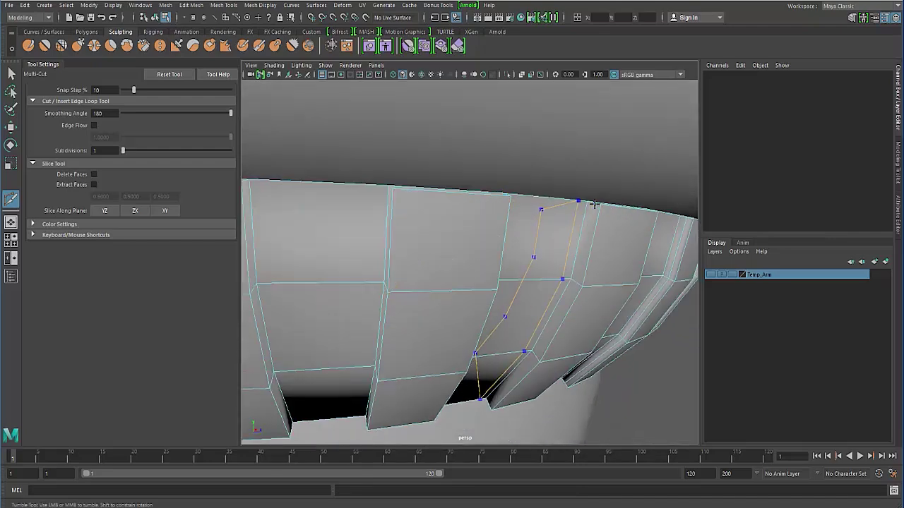
alt+drag(428, 242, 515, 216)
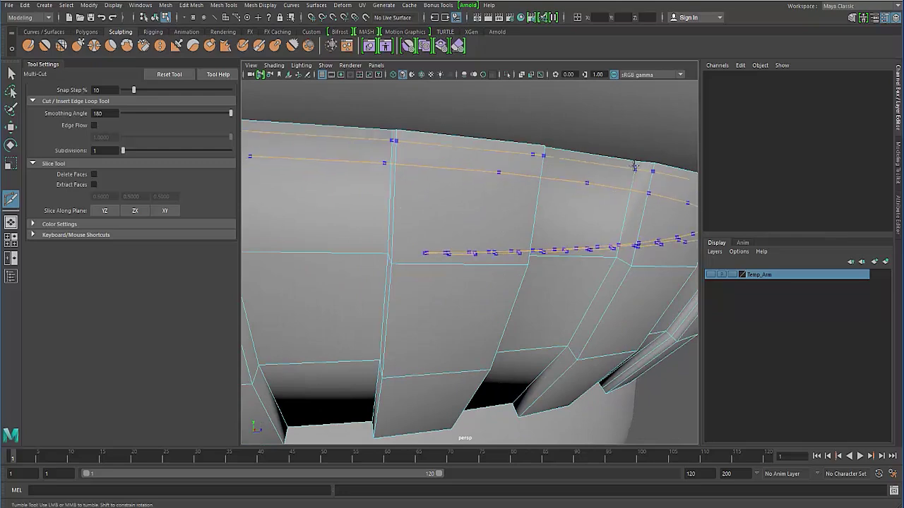
mouse_move(451, 229)
alt+mouse_down()
mouse_move(487, 232)
mouse_move(439, 225)
alt+mouse_up()
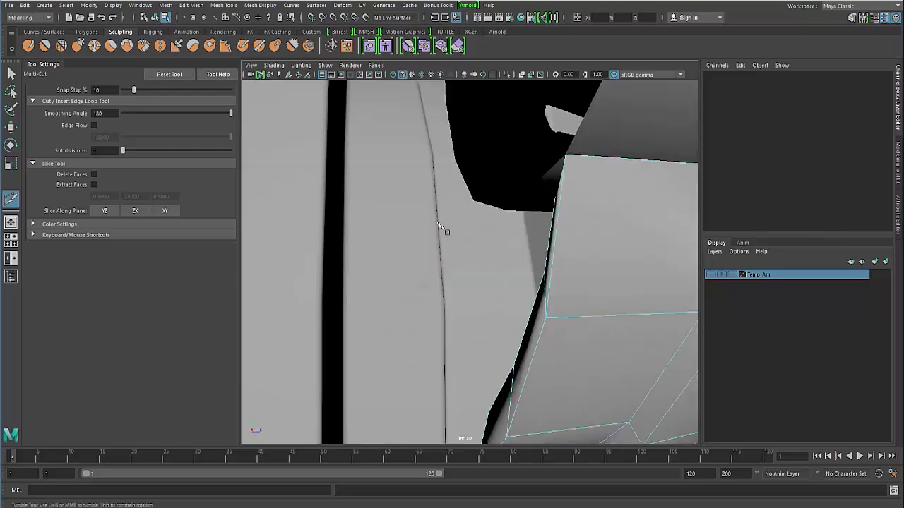
alt+right_drag(494, 237, 449, 234)
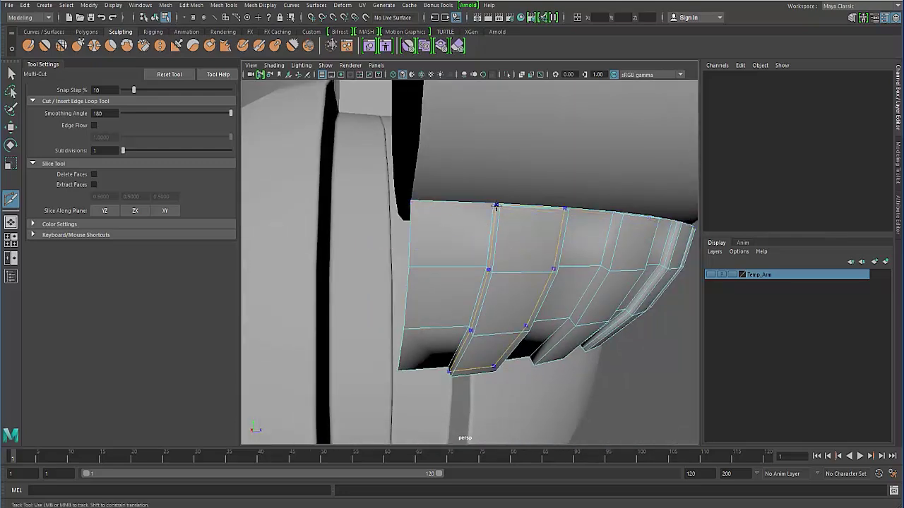
alt+right_drag(488, 271, 527, 289)
ctrl+click(527, 294)
alt+drag(626, 289, 423, 277)
ctrl+click(615, 285)
alt+right_drag(423, 278, 374, 271)
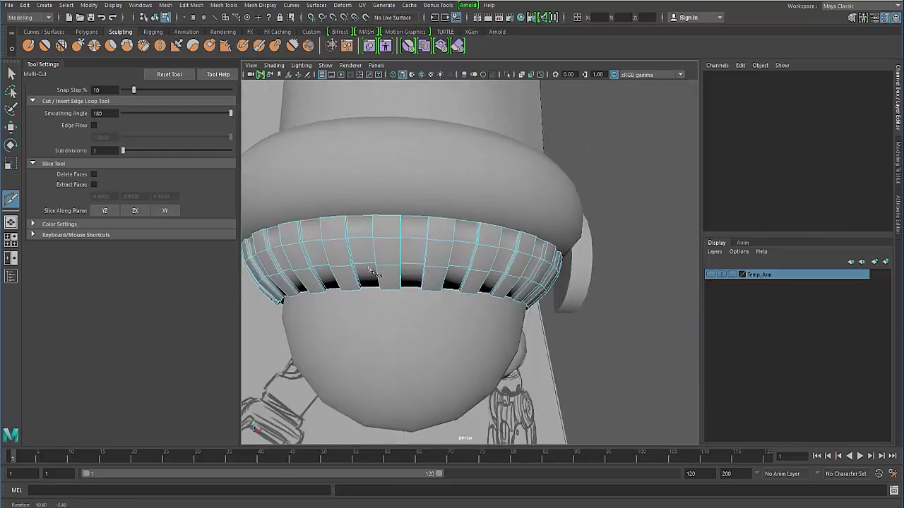
Continue around to the ring's opposite half and insert a support edge loop on the first unsupported rib edge there
alt+drag(374, 271, 452, 282)
alt+right_drag(452, 283, 493, 276)
alt+drag(493, 277, 385, 286)
alt+right_drag(385, 286, 490, 297)
alt+drag(490, 296, 466, 295)
alt+right_drag(466, 295, 578, 305)
alt+drag(577, 305, 262, 268)
alt+right_drag(262, 268, 414, 291)
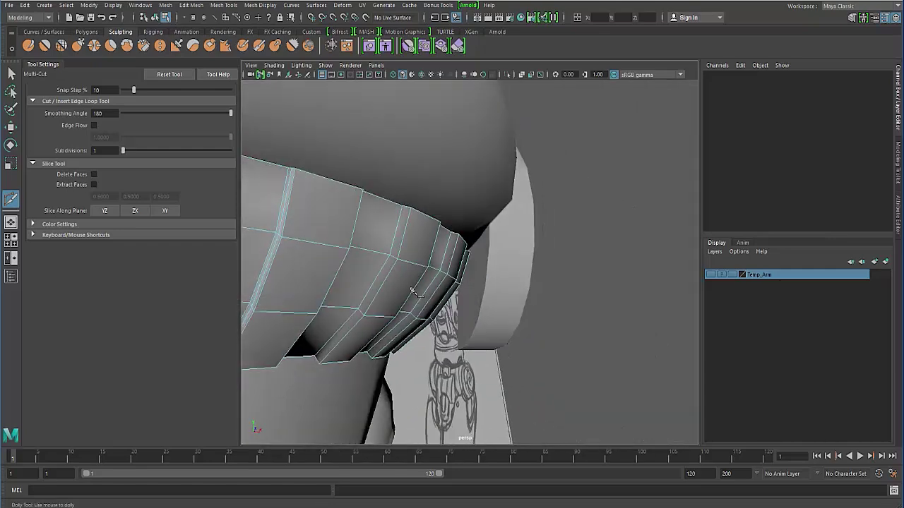
alt+drag(415, 292, 353, 253)
ctrl+click(353, 252)
Insert support edge loops on the remaining rib edges toward the ring's far end, check the whole ring and leave Multi-Cut
alt+drag(373, 298, 323, 286)
alt+middle_drag(323, 286, 393, 279)
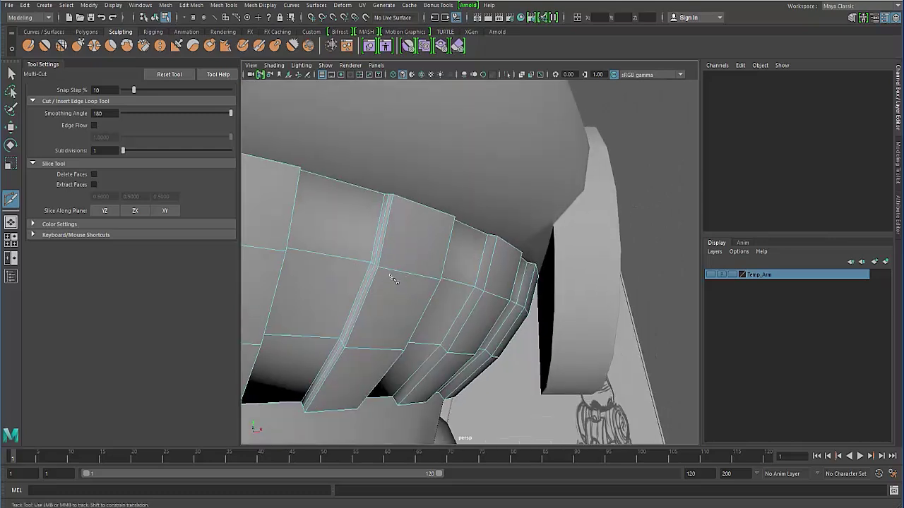
alt+drag(394, 279, 469, 296)
ctrl+click(458, 296)
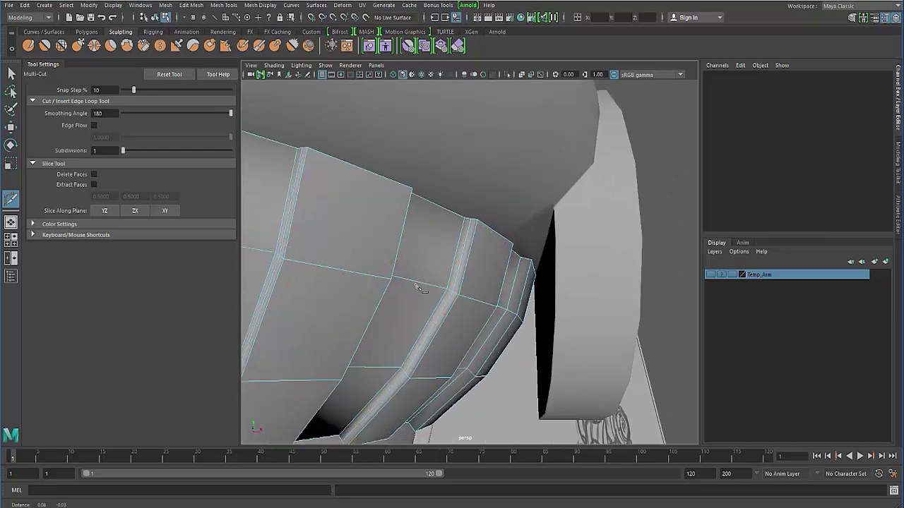
alt+middle_drag(416, 284, 369, 266)
ctrl+click(468, 301)
alt+drag(438, 327, 409, 287)
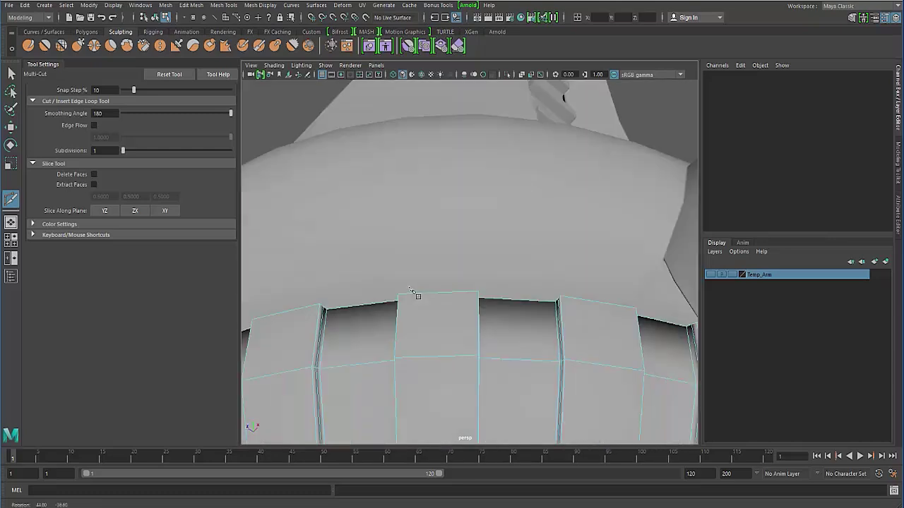
alt+right_drag(409, 288, 323, 236)
alt+drag(323, 236, 423, 287)
alt+middle_drag(424, 287, 436, 300)
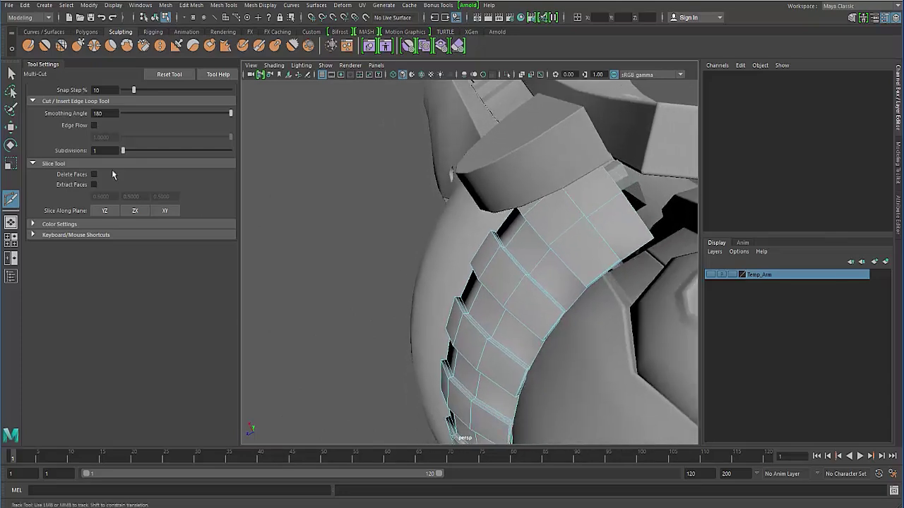
alt+drag(452, 261, 372, 232)
alt+right_drag(371, 232, 403, 260)
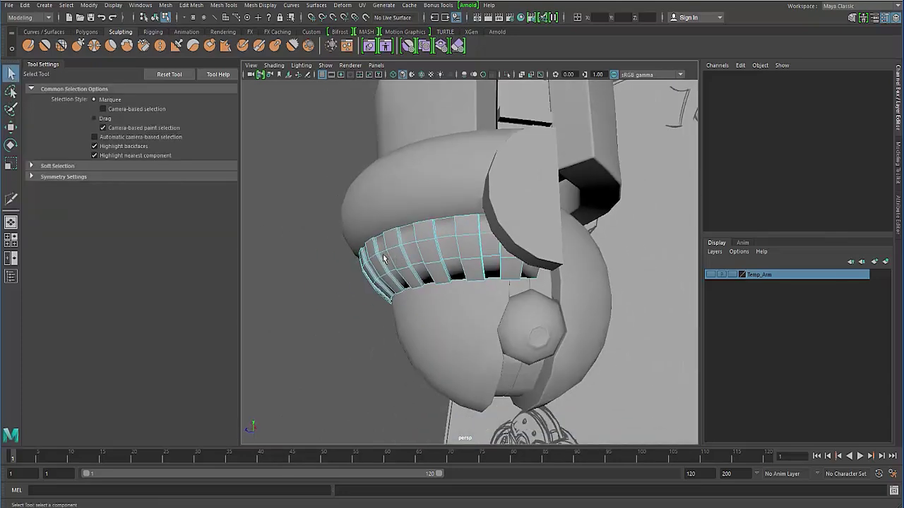
Return to object mode, select the wrist torus and frame its cut end in the side wireframe view
key(F8)
click(380, 196)
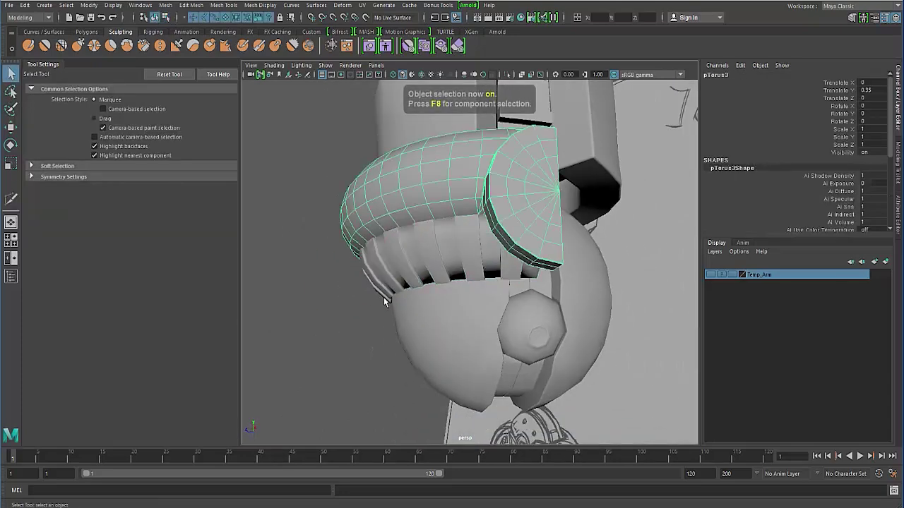
alt+drag(383, 297, 432, 307)
key(space)
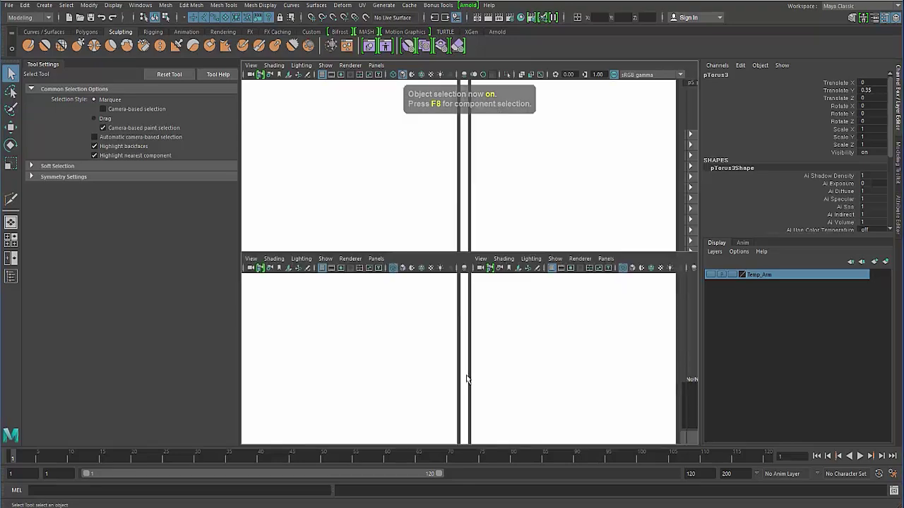
key(space)
key(w)
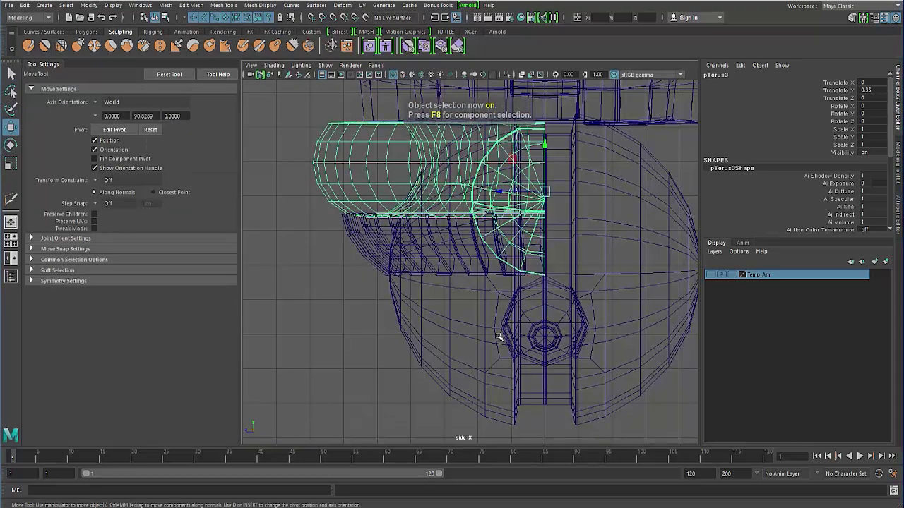
scroll(602, 370, up, 4)
alt+right_drag(602, 371, 655, 330)
alt+middle_drag(655, 330, 579, 317)
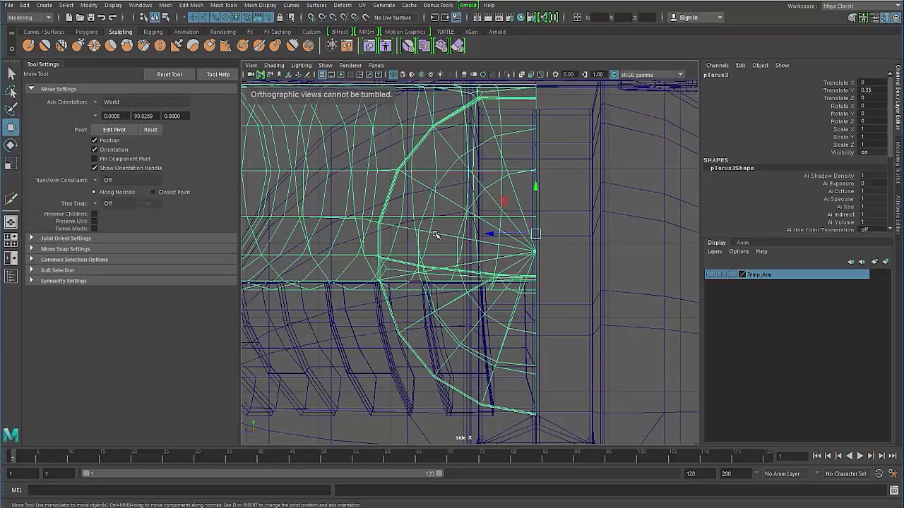
Check the centre-line alignment in vertex mode by selecting the torus's cut-end vertices, followed by a vertex at the ribbed ring's end
key(F8)
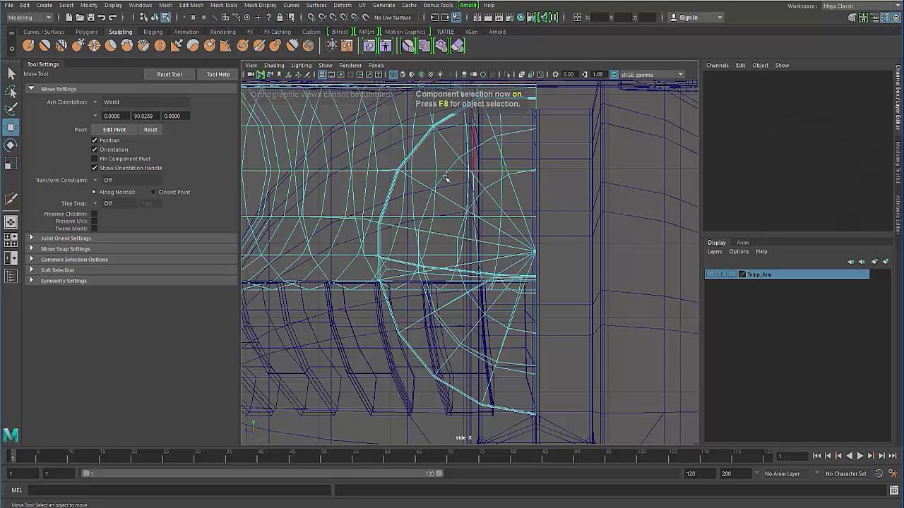
right_drag(424, 176, 388, 163)
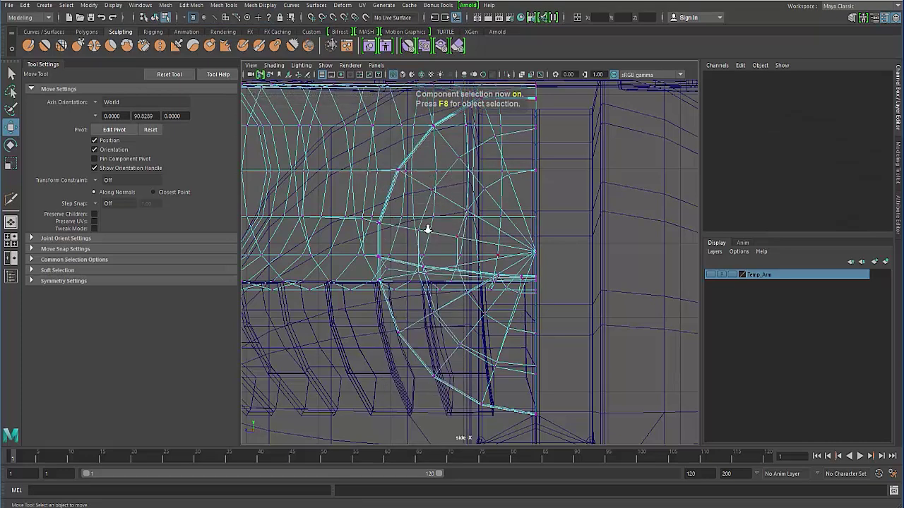
alt+right_drag(428, 229, 381, 243)
alt+middle_drag(382, 244, 373, 240)
drag(487, 169, 519, 365)
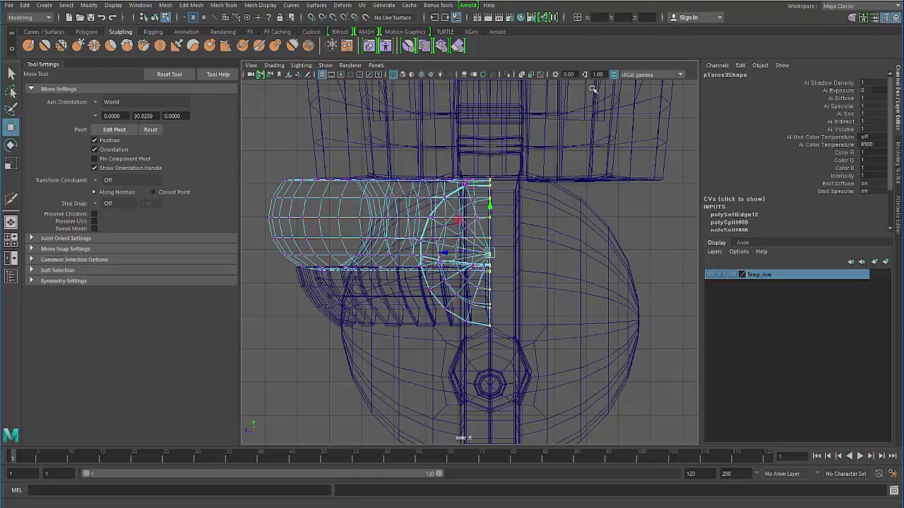
click(357, 318)
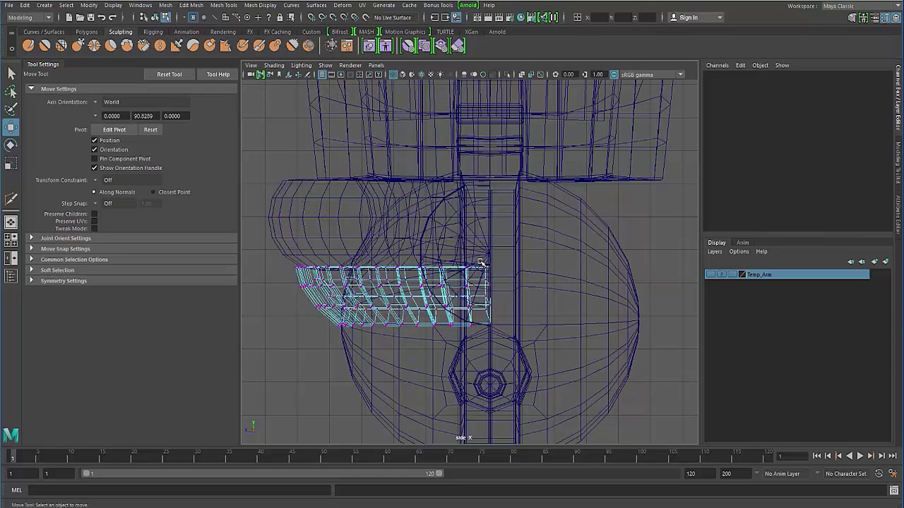
click(487, 300)
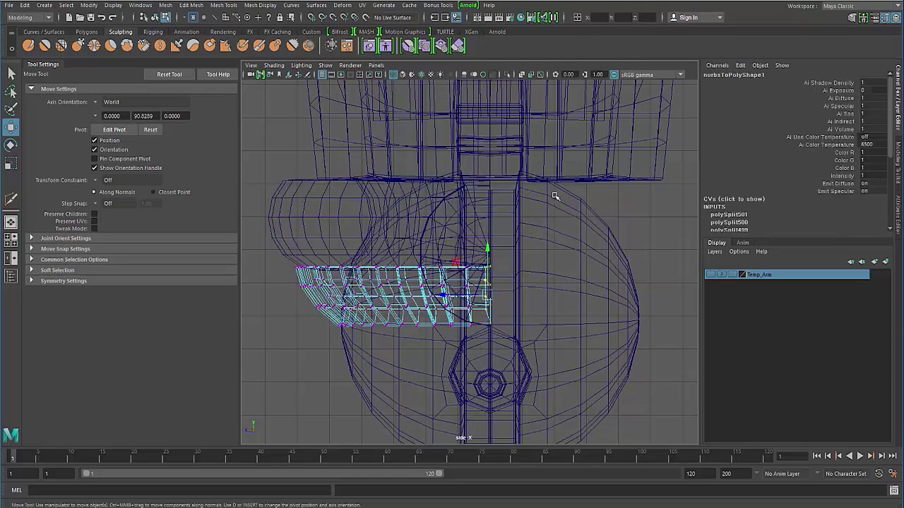
Go back to the perspective view in object mode and hide everything unselected around the ribbed ring
key(space)
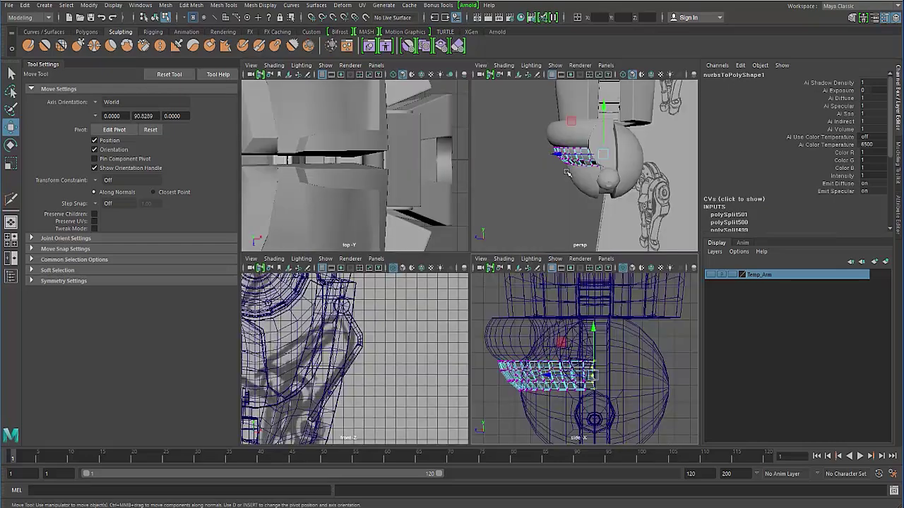
key(space)
key(F8)
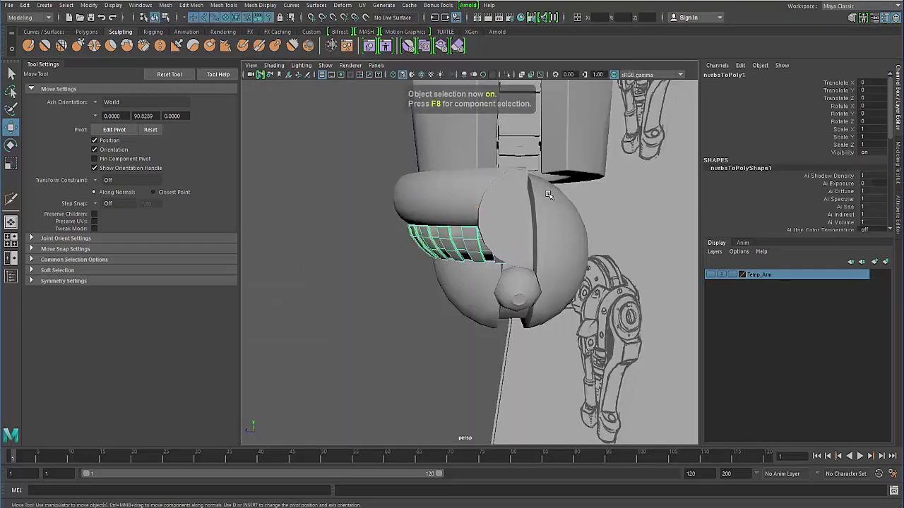
key(alt+h)
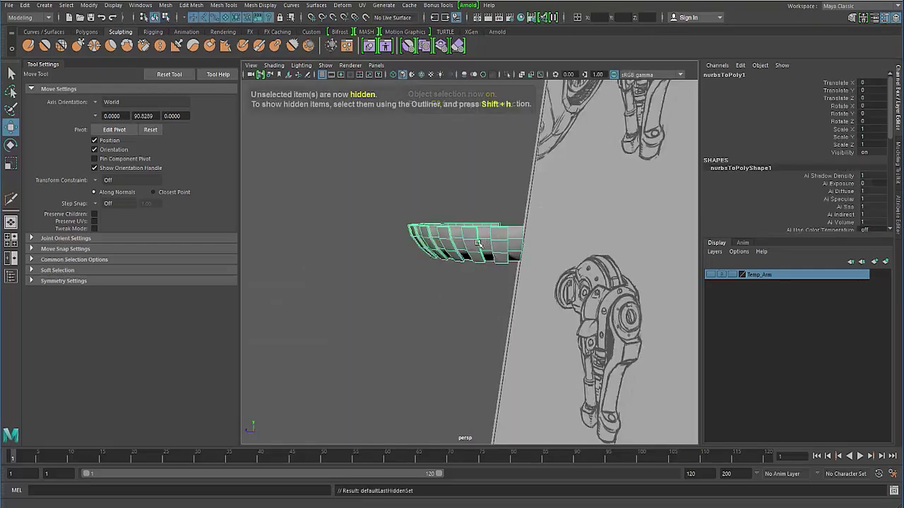
Examine the ribbed ring's open ends and inner side from several angles, finishing in object mode
alt+drag(460, 251, 466, 192)
right_drag(467, 191, 467, 214)
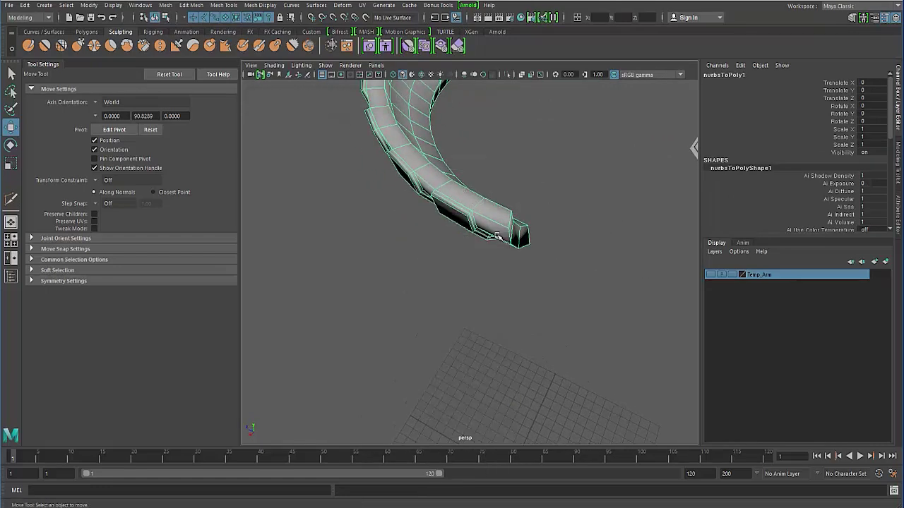
alt+drag(486, 232, 509, 217)
right_drag(500, 211, 500, 185)
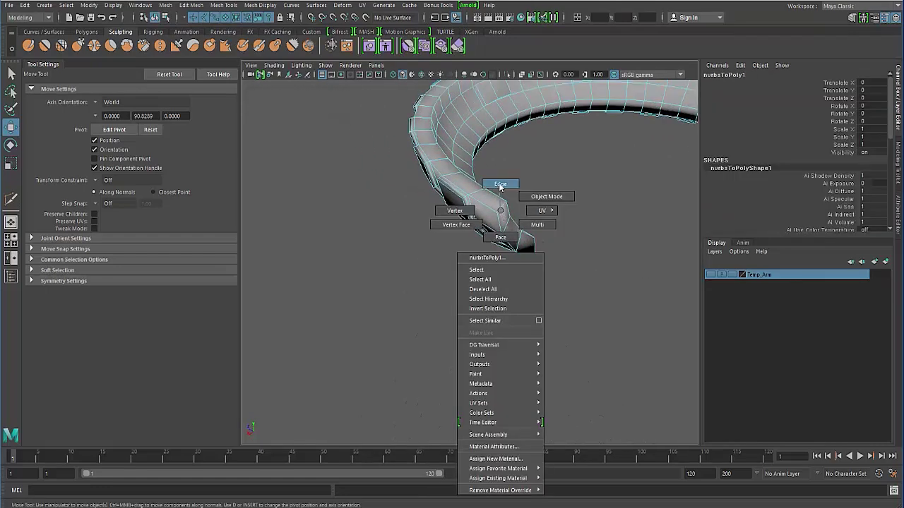
right_drag(500, 236, 500, 237)
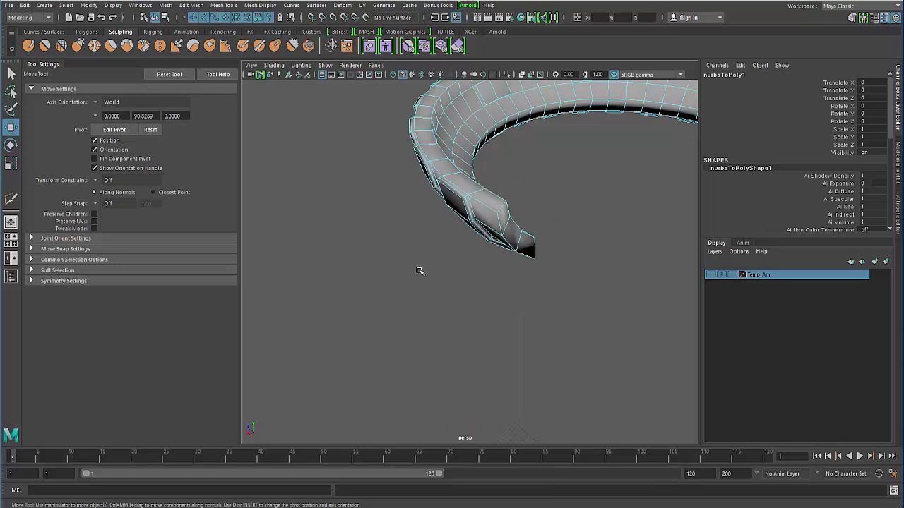
alt+drag(420, 271, 456, 228)
right_drag(453, 226, 502, 272)
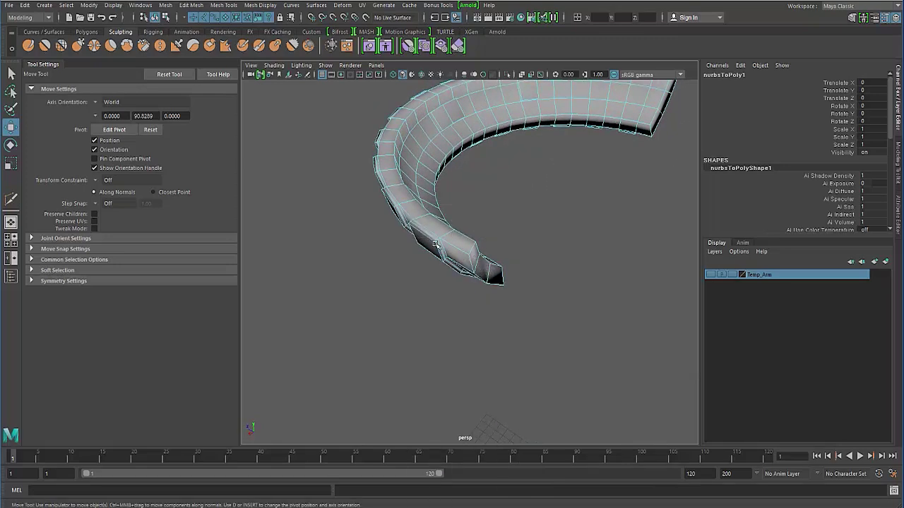
key(F8)
alt+drag(357, 245, 372, 282)
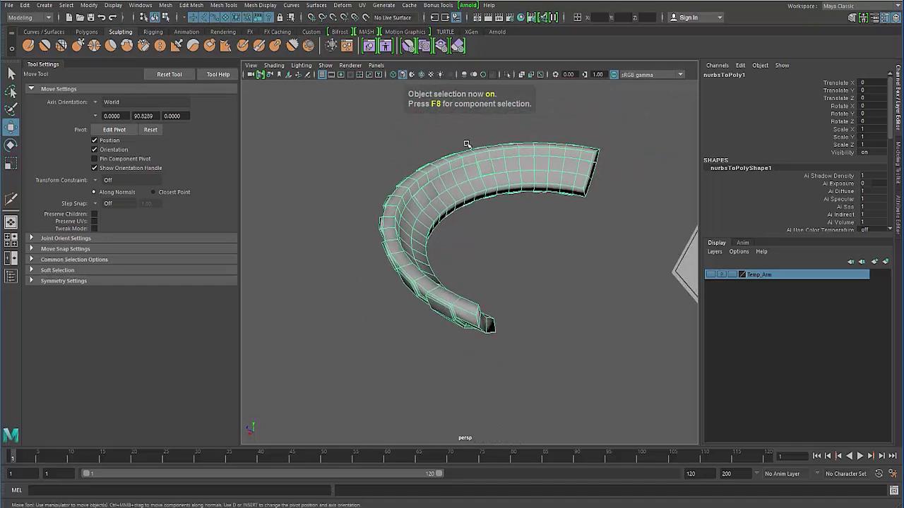
Bring the hidden arm parts back, inspect the wrist and spherical palm pieces against the reference sketch, and clear the selection
click(505, 77)
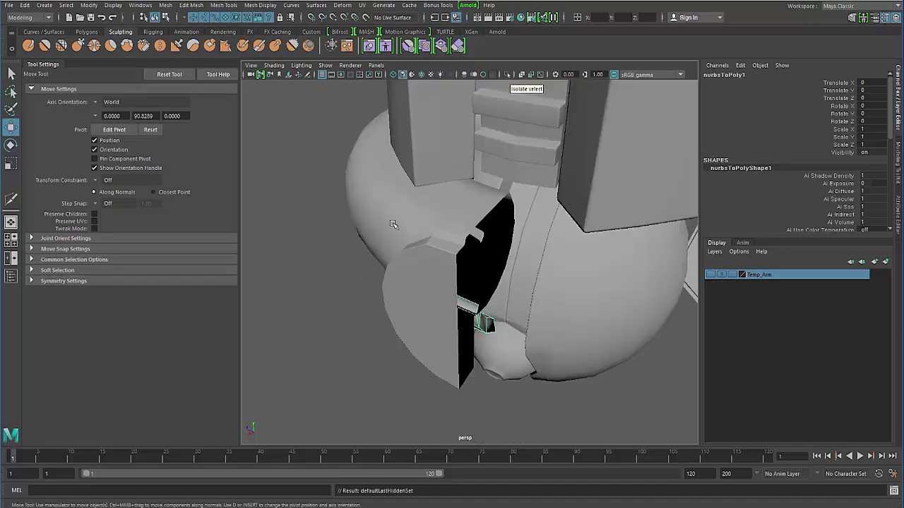
alt+drag(393, 254, 417, 224)
alt+right_drag(418, 223, 330, 211)
click(330, 211)
click(445, 332)
alt+drag(445, 332, 618, 251)
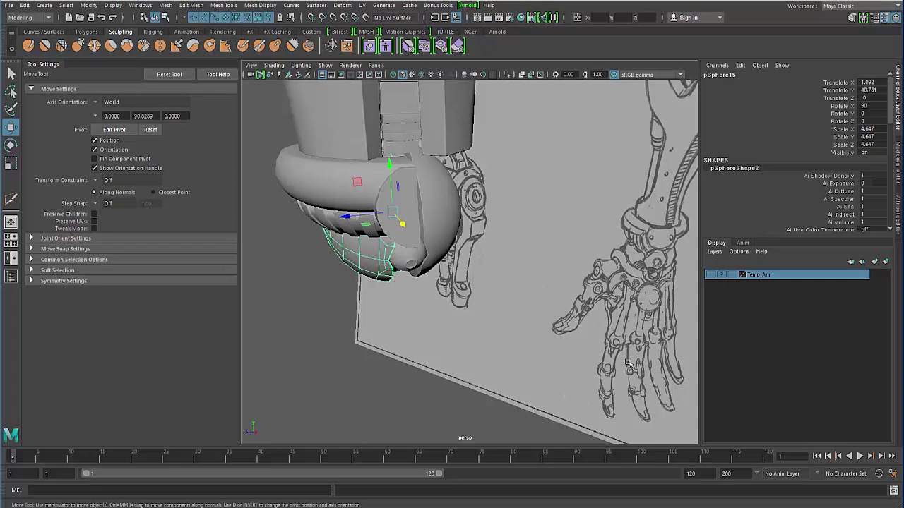
alt+drag(468, 319, 459, 312)
alt+right_drag(364, 332, 306, 288)
alt+middle_drag(328, 292, 341, 347)
alt+drag(342, 346, 332, 349)
click(328, 336)
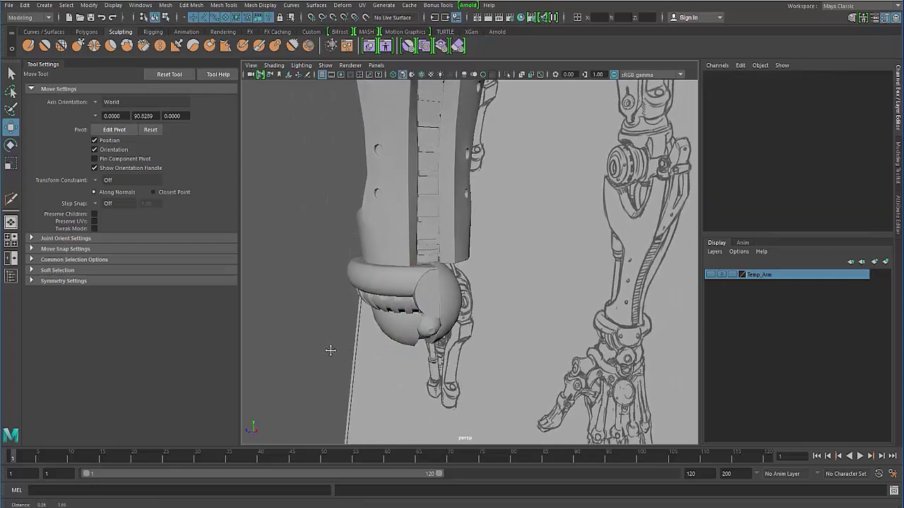